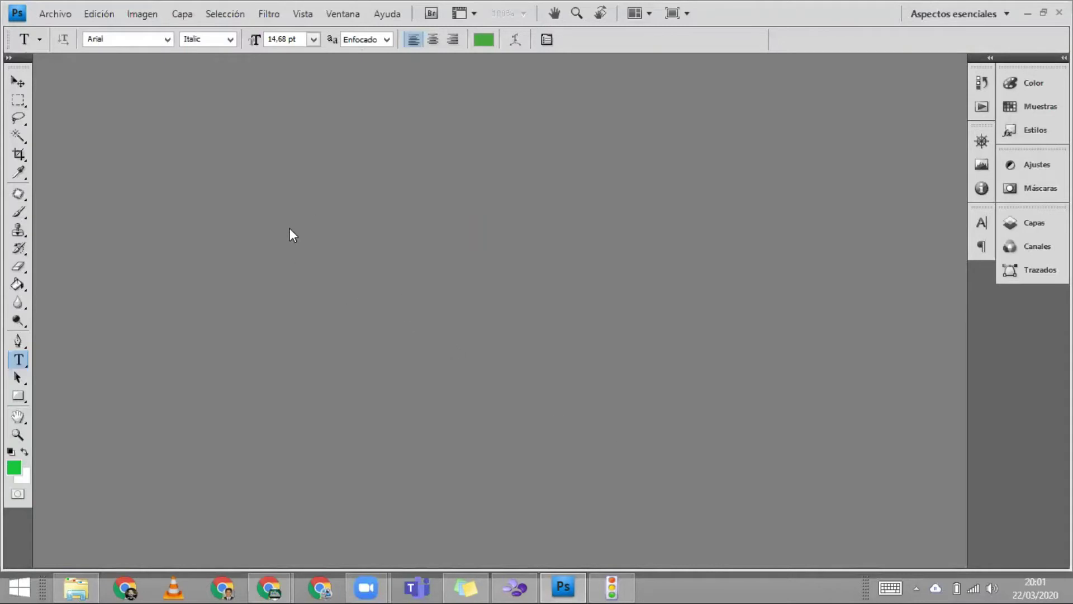
- Open the DIPLOMA.psd diploma and zoom in on it
double_click(361, 263)
double_click(533, 302)
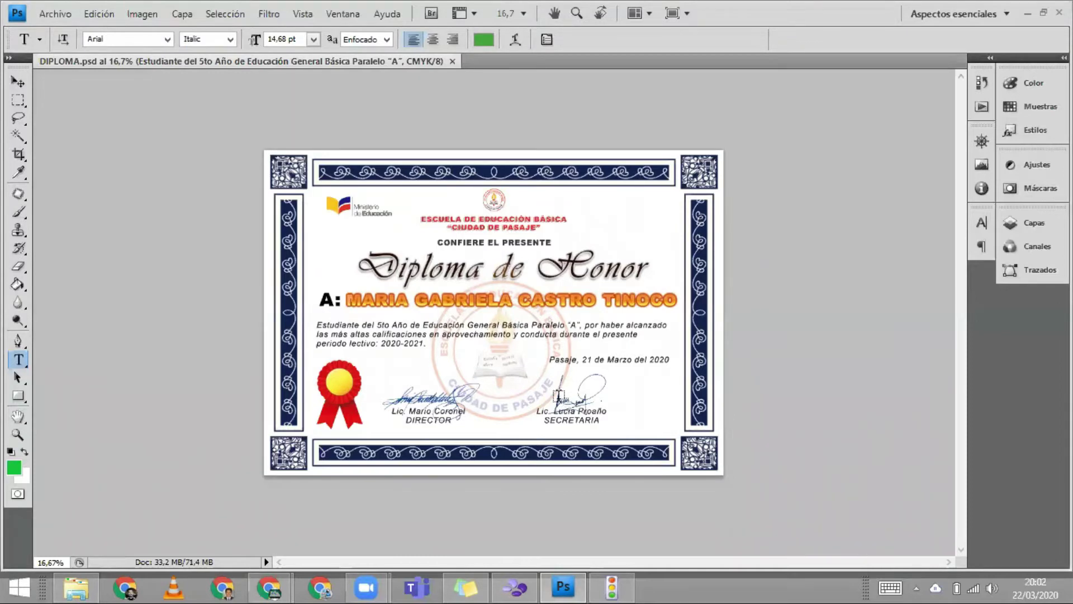
key(ctrl+plus)
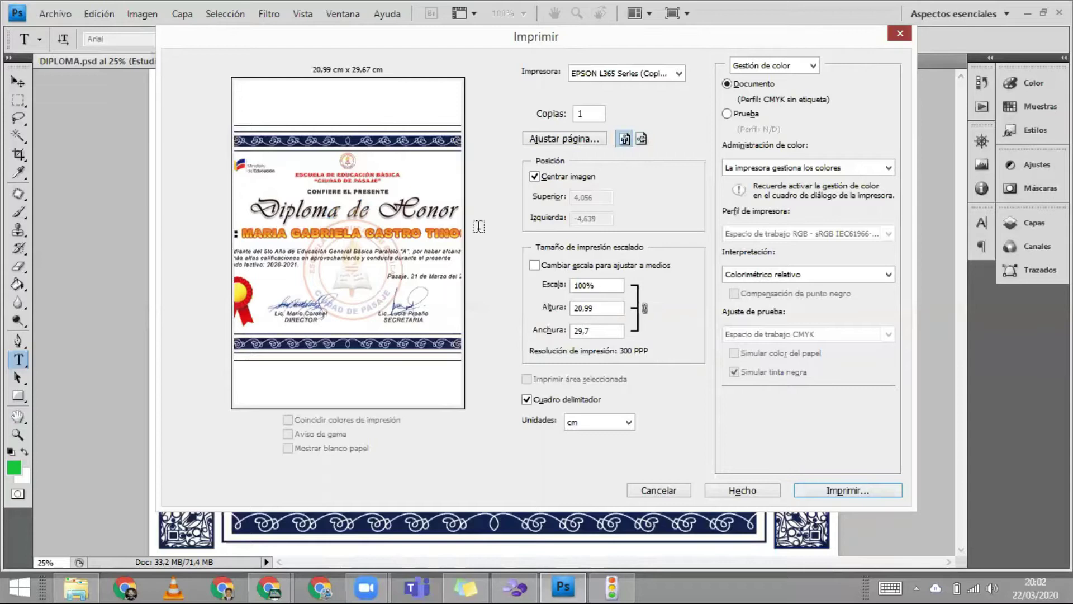
- Print the diploma in landscape, scaled to fit the paper at 97.27%
key(Escape)
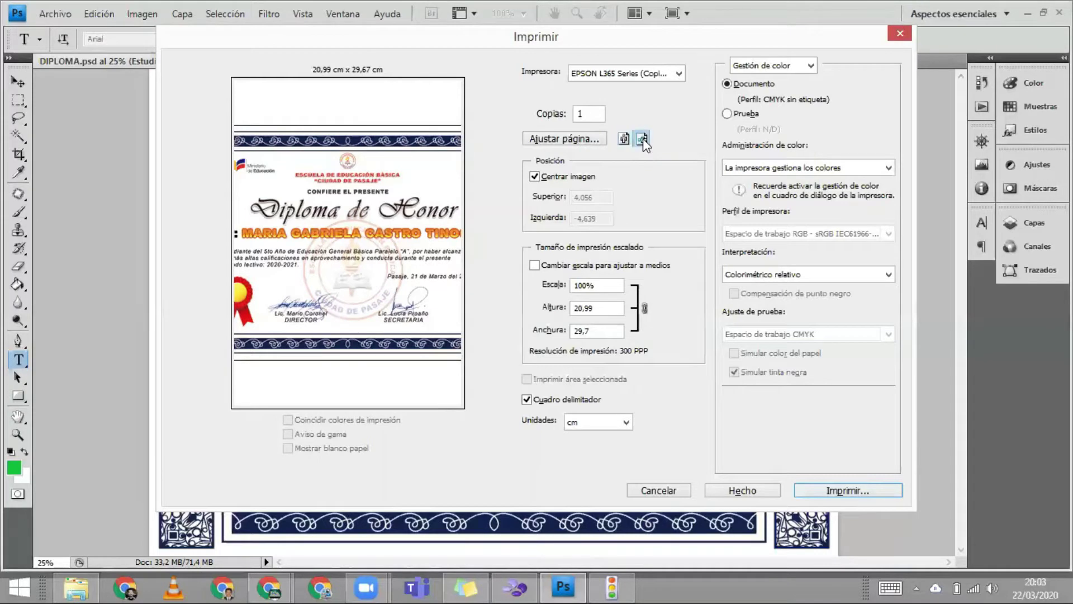
click(643, 139)
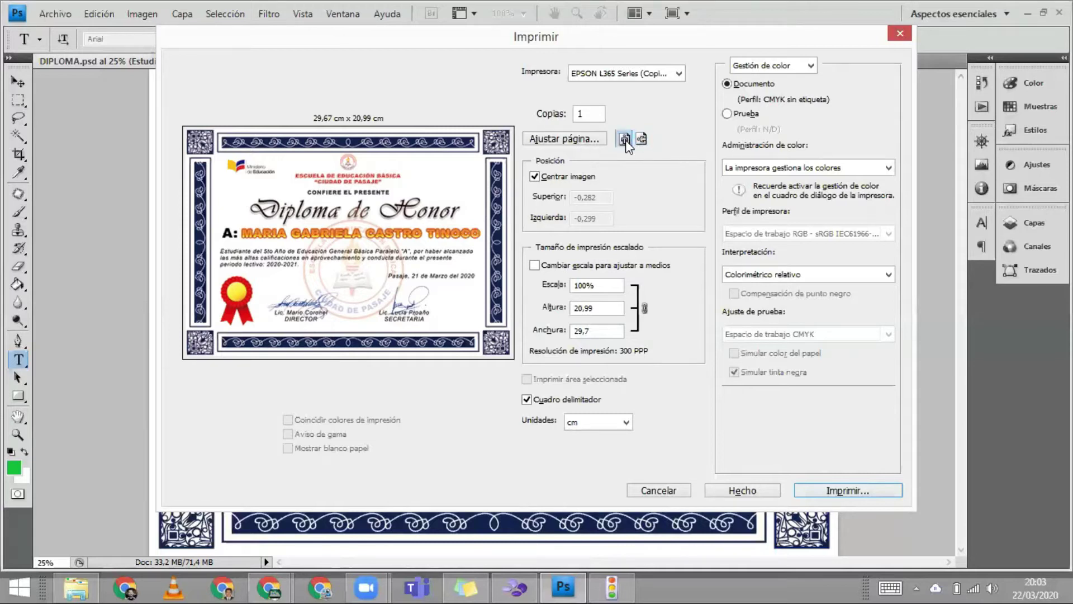
click(625, 140)
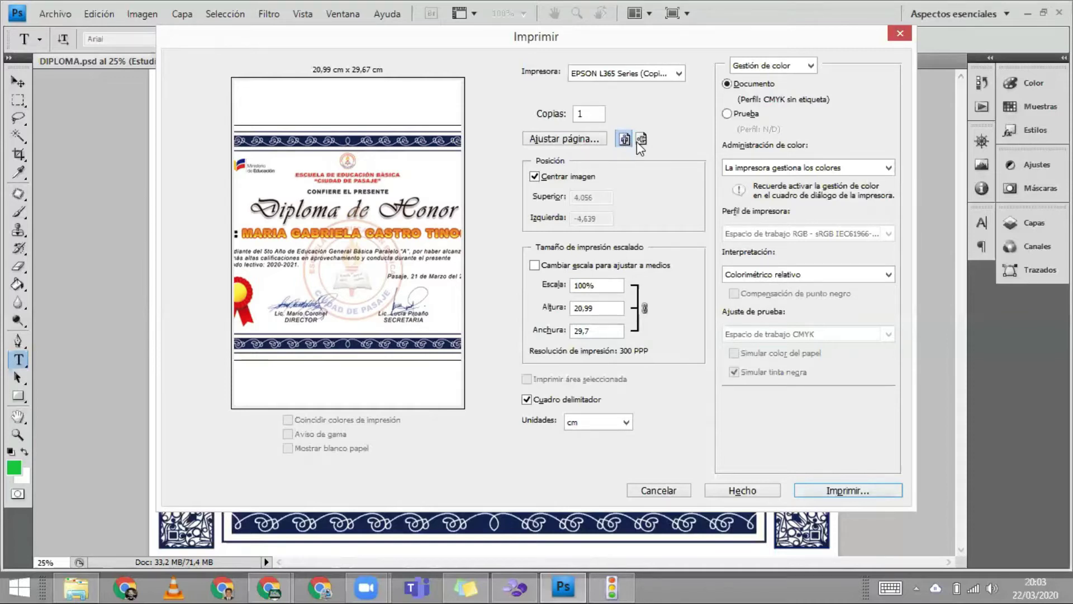
click(641, 140)
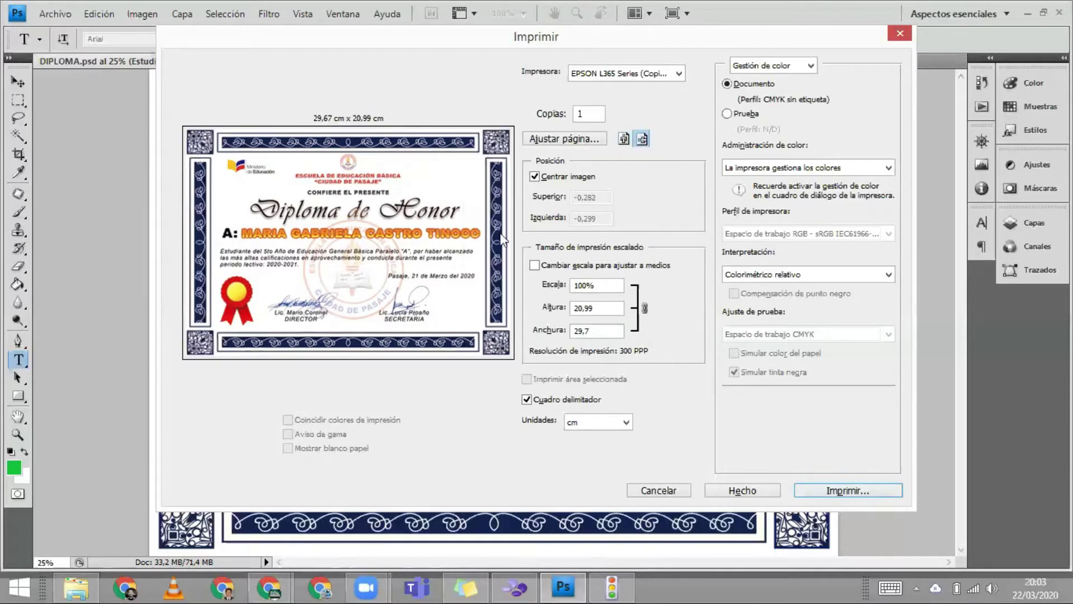
click(535, 267)
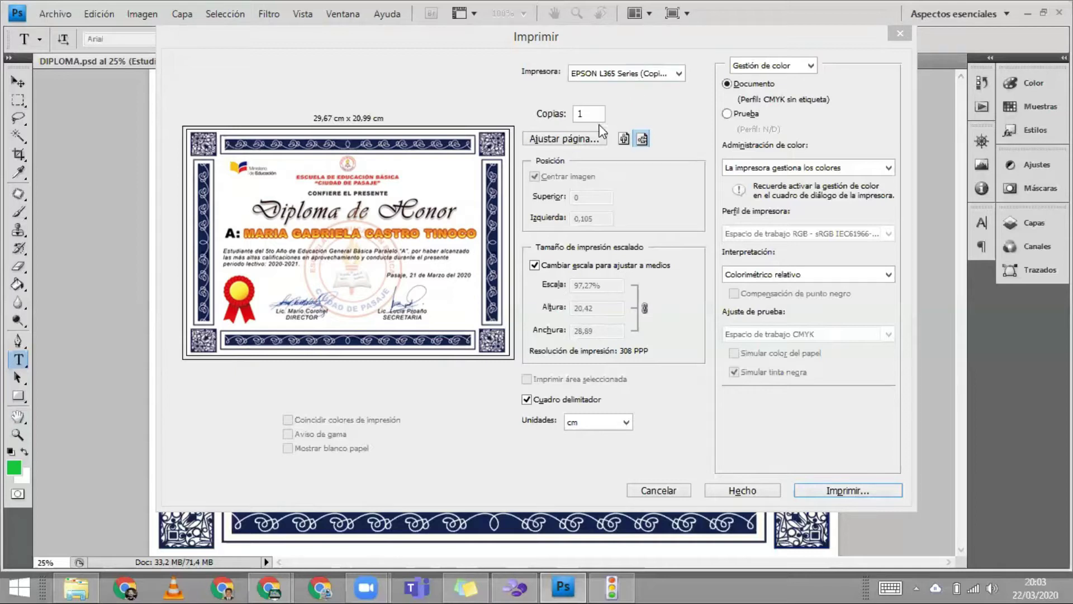
click(562, 140)
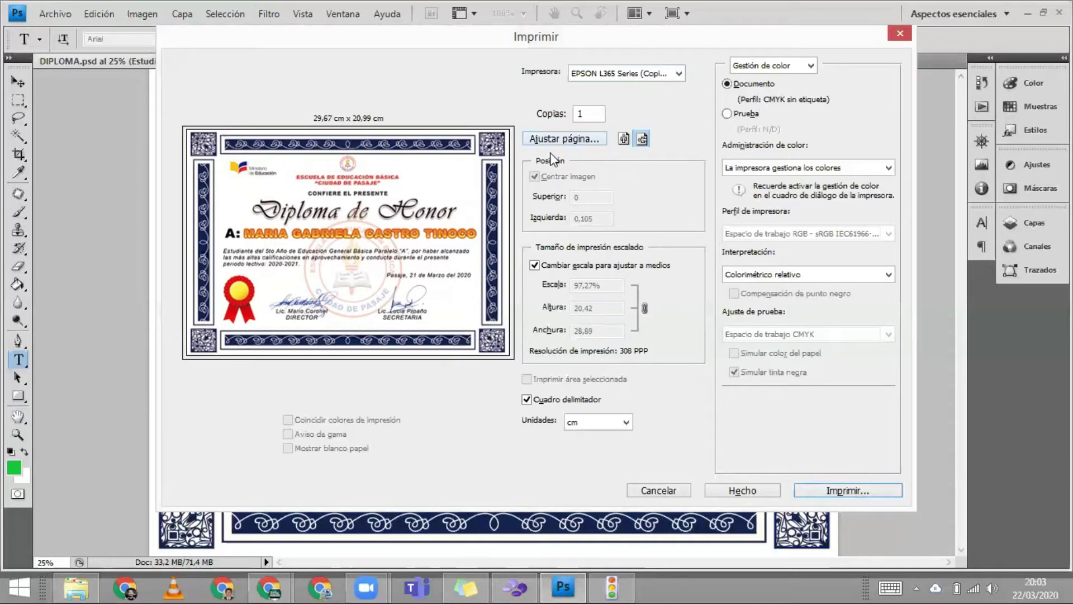
- Set the Epson L365 print quality to Alto and accept the printer properties
click(560, 144)
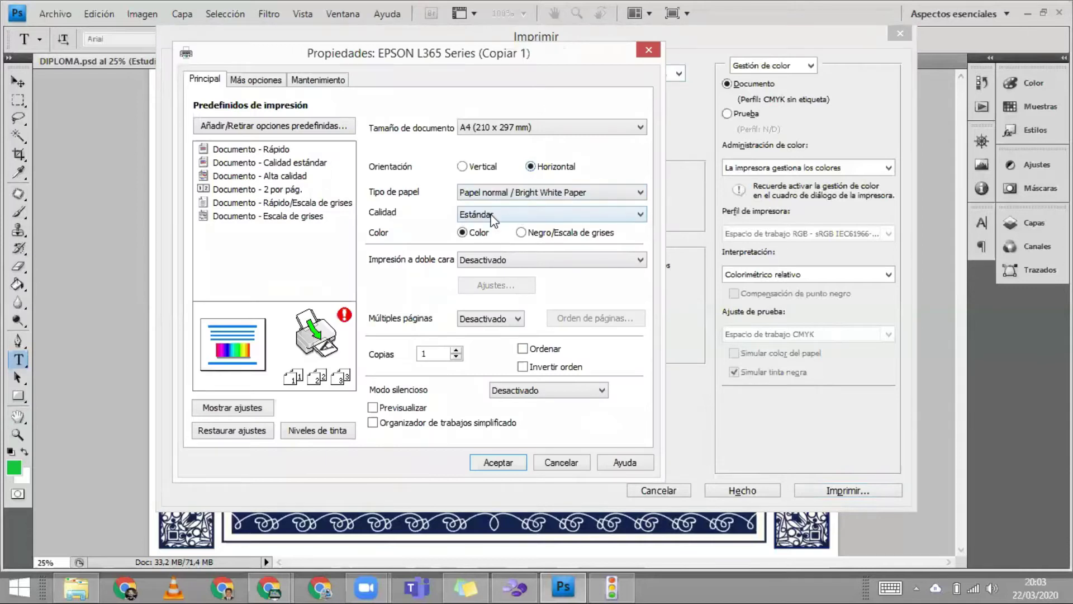
click(480, 213)
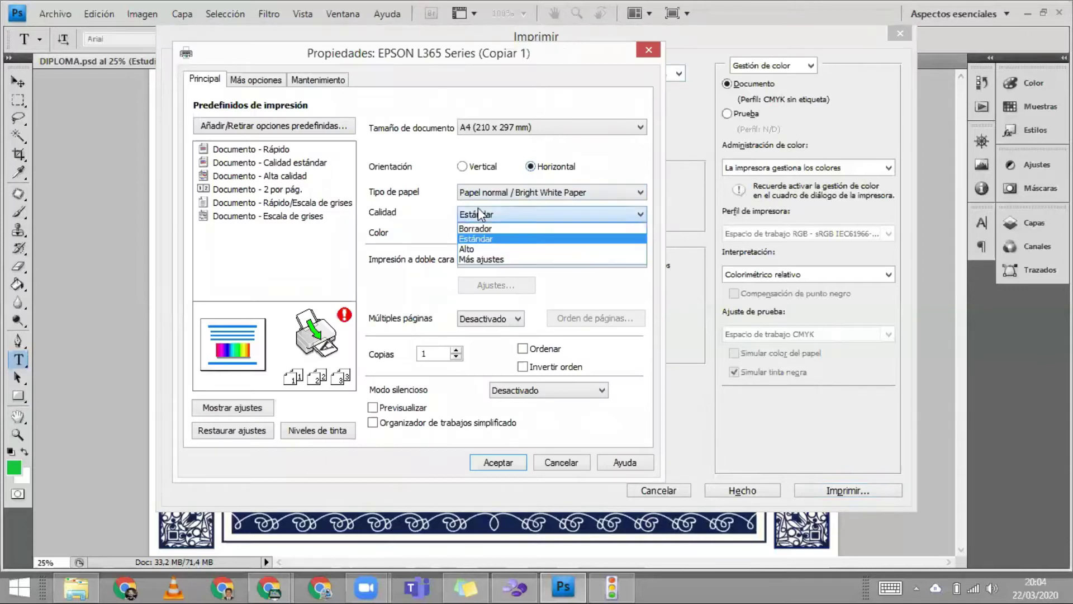
click(474, 248)
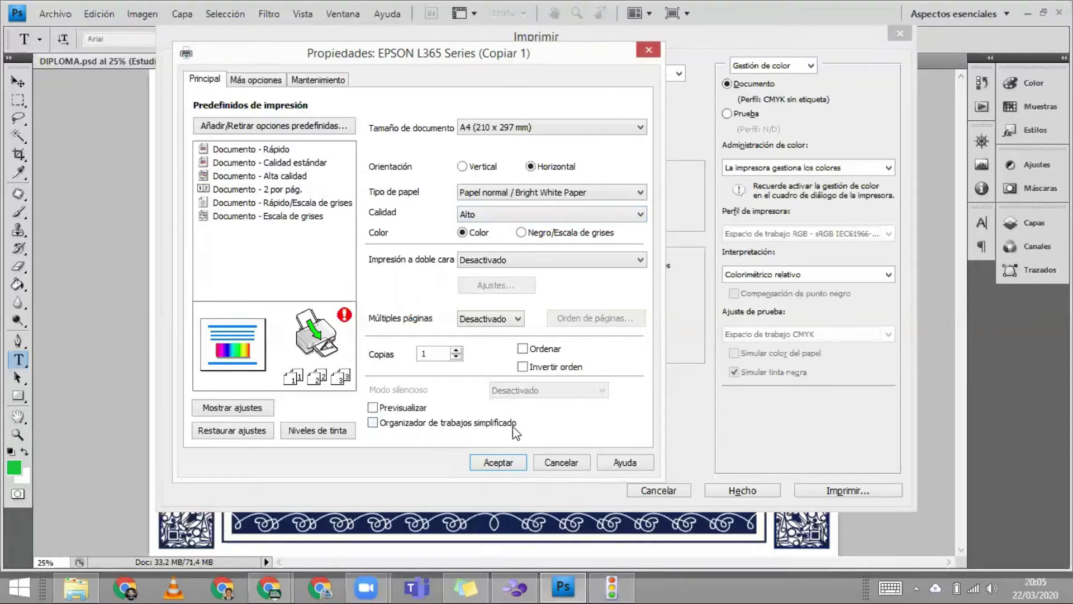
click(514, 462)
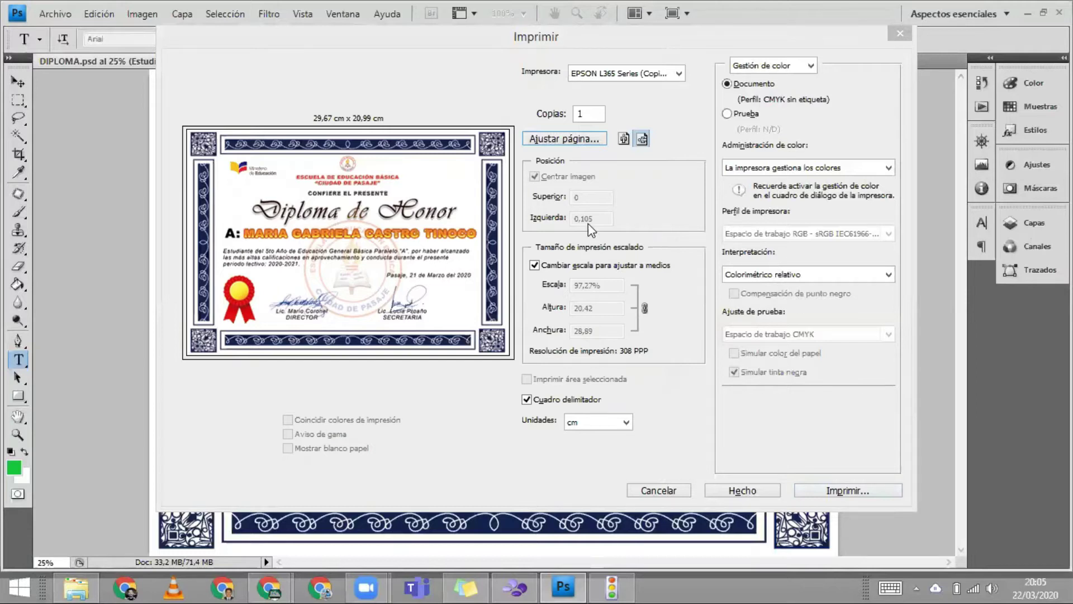
- Revert to portrait, turn off scale-to-fit, and cancel the Imprimir dialog
click(624, 138)
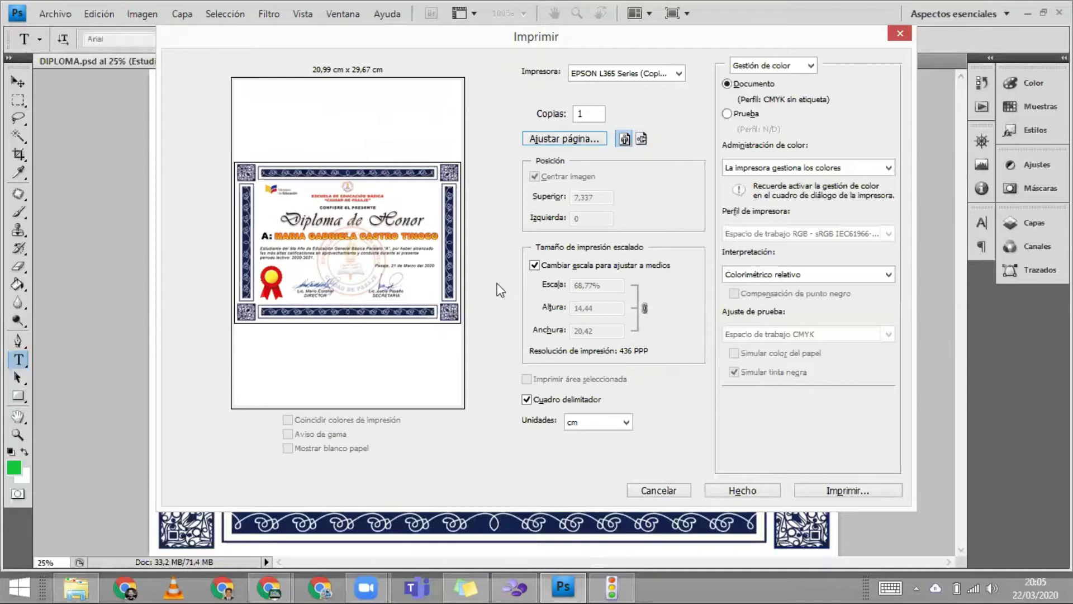
click(534, 265)
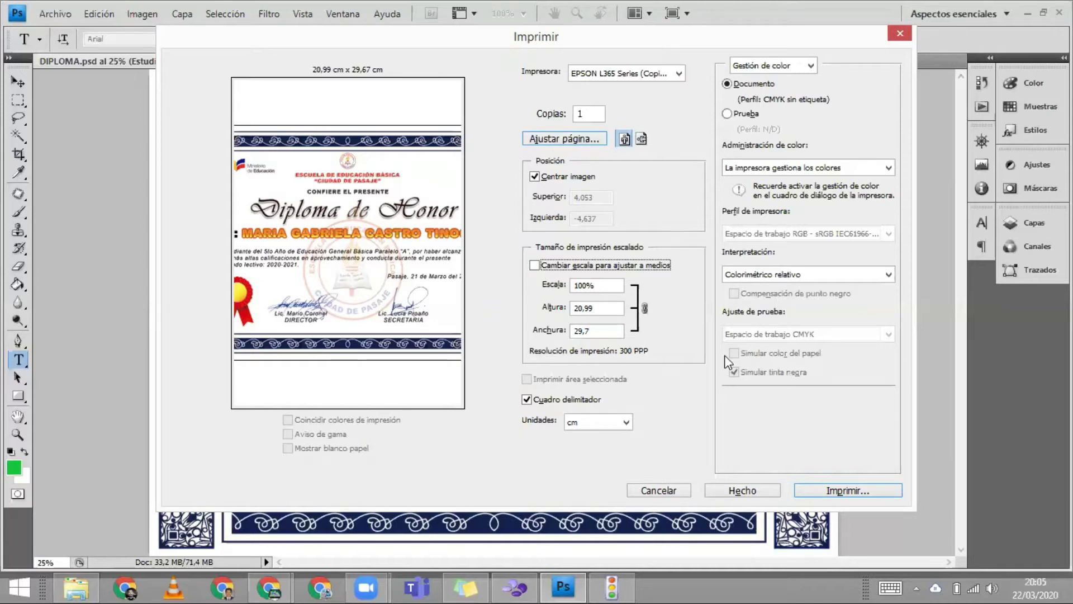
click(679, 488)
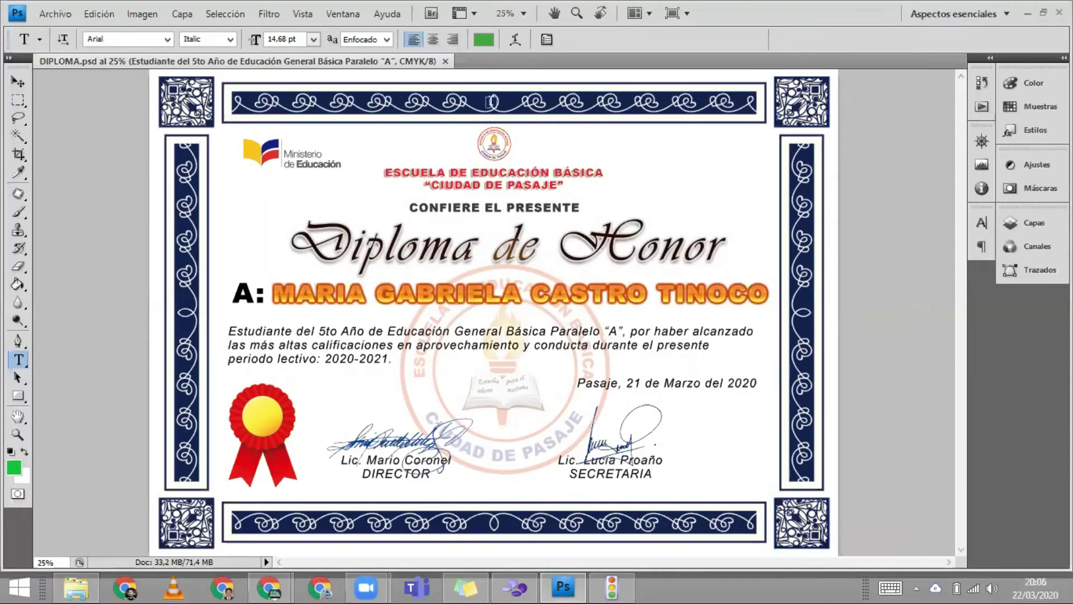
- Collapse the layer effect lists and flatten the diploma into one Fondo layer
click(1034, 222)
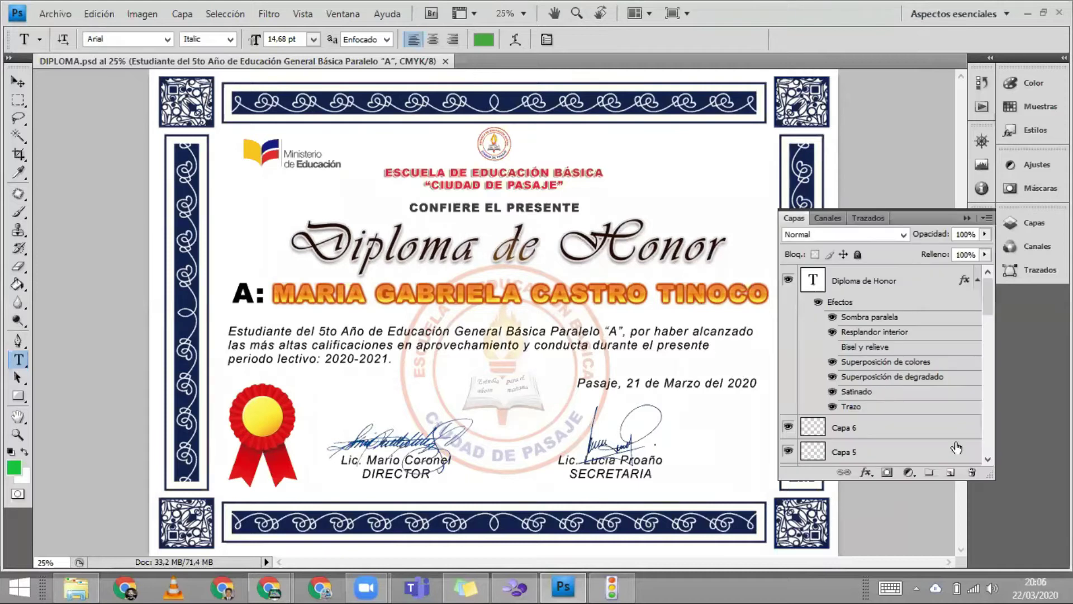
click(982, 290)
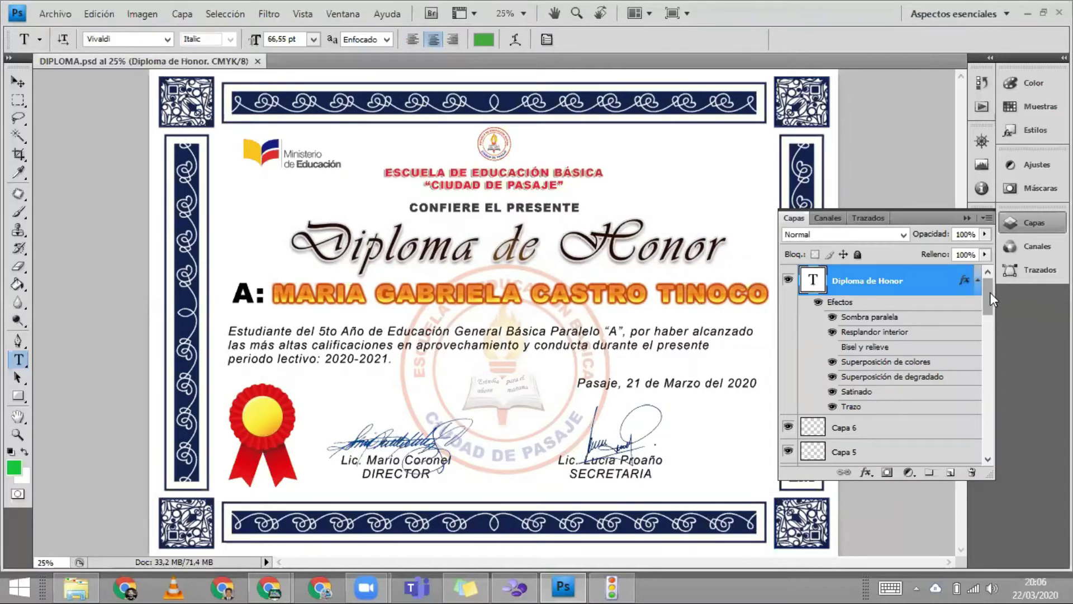
click(977, 279)
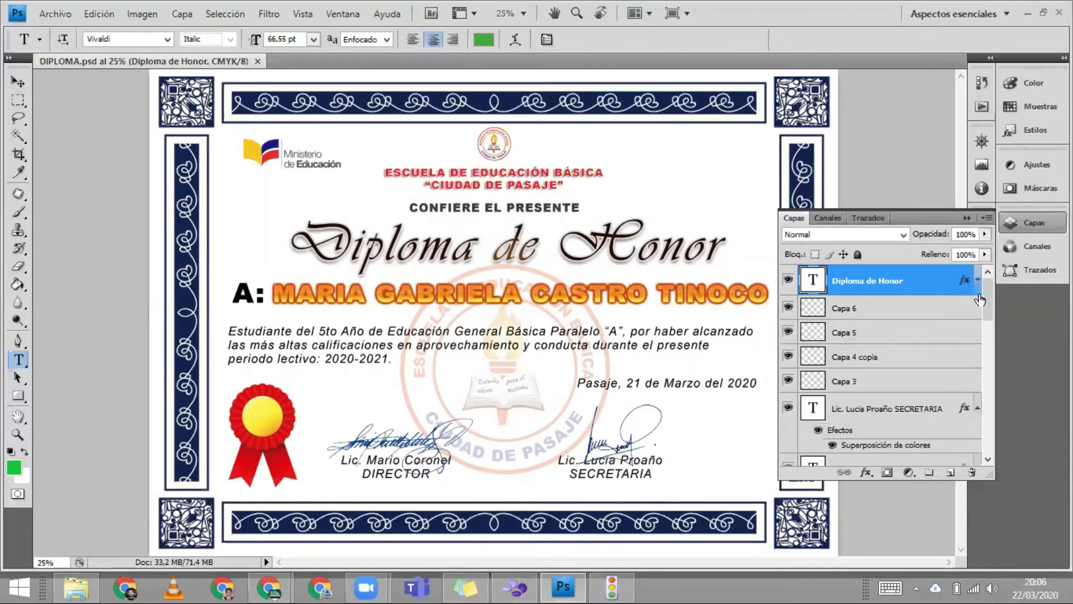
click(977, 407)
drag(986, 302, 992, 445)
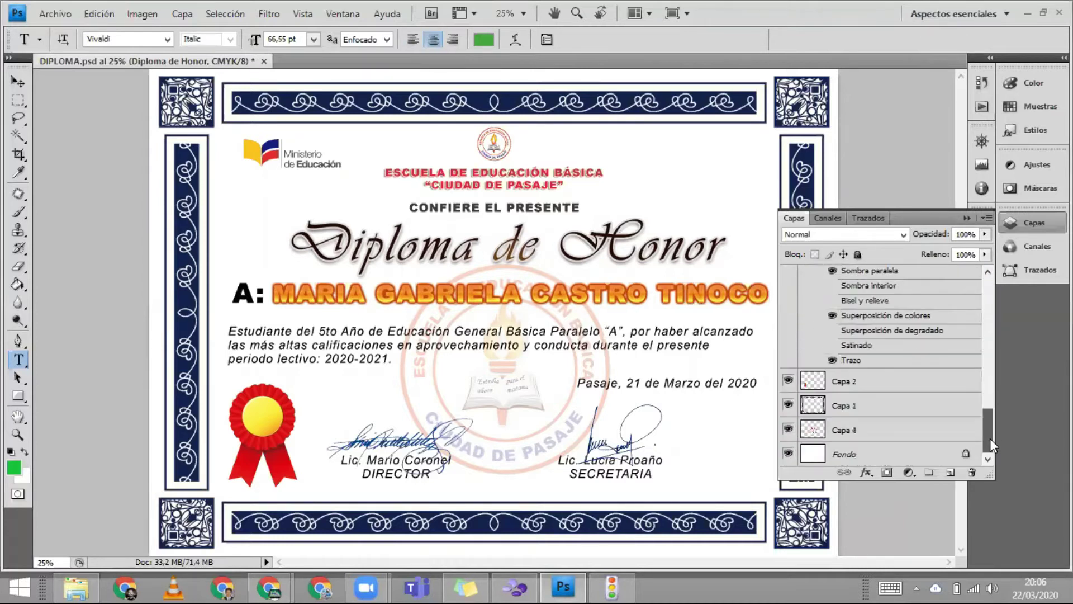
drag(992, 400, 997, 290)
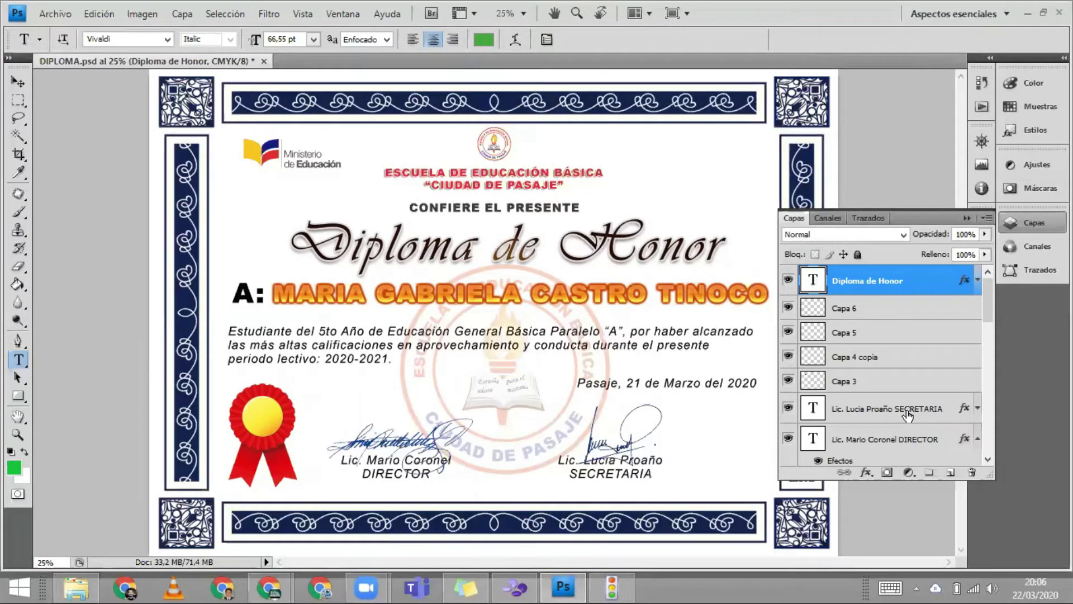
key(ctrl+shift+e)
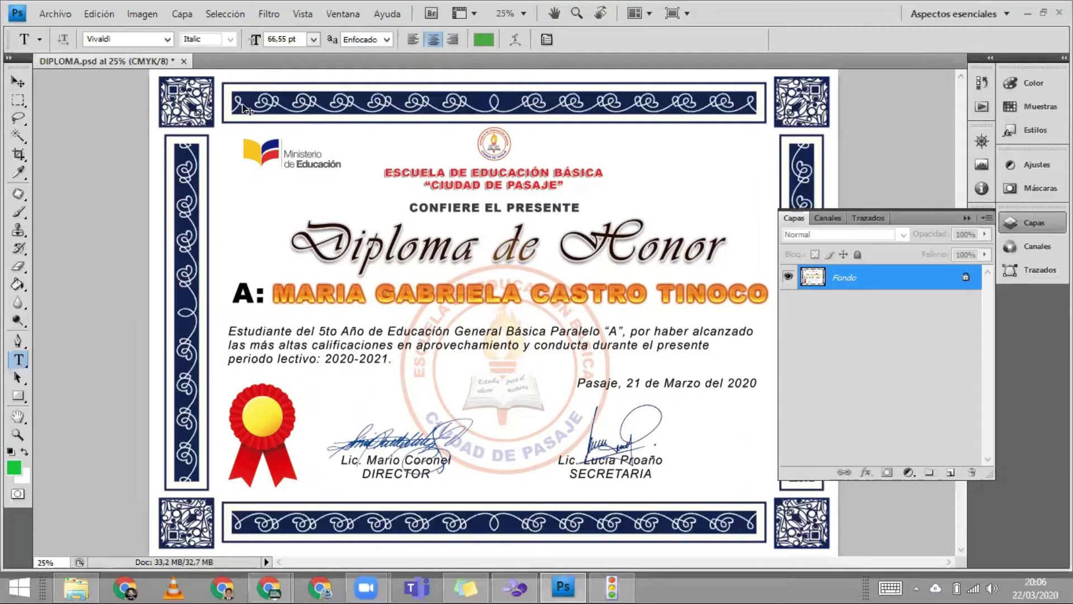
- Select the whole diploma and create a new Papel internacional A3 document
key(ctrl+a)
click(55, 13)
key(Escape)
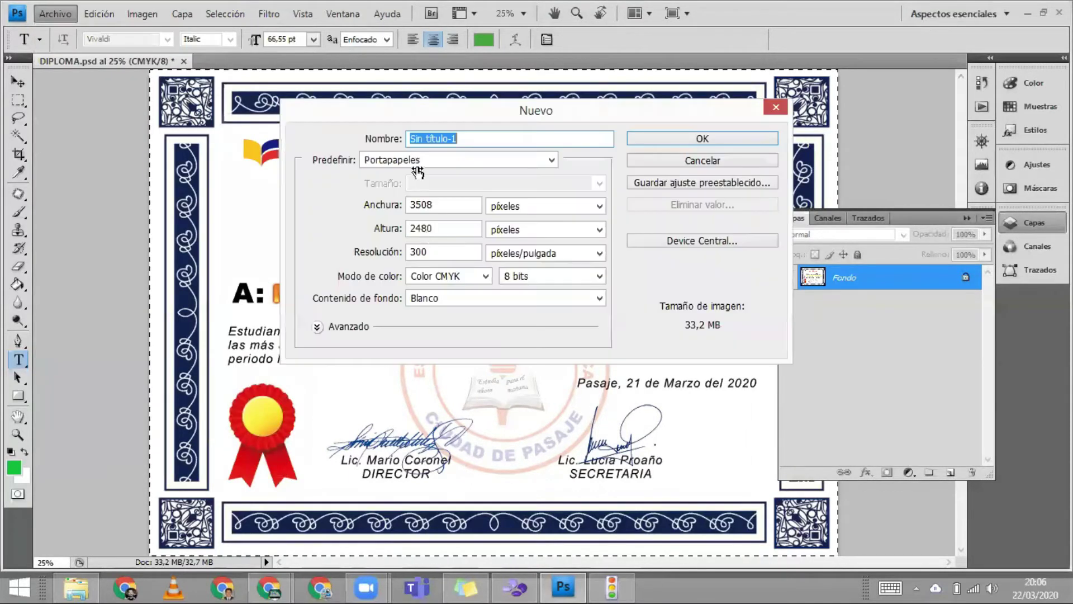
click(416, 162)
click(452, 226)
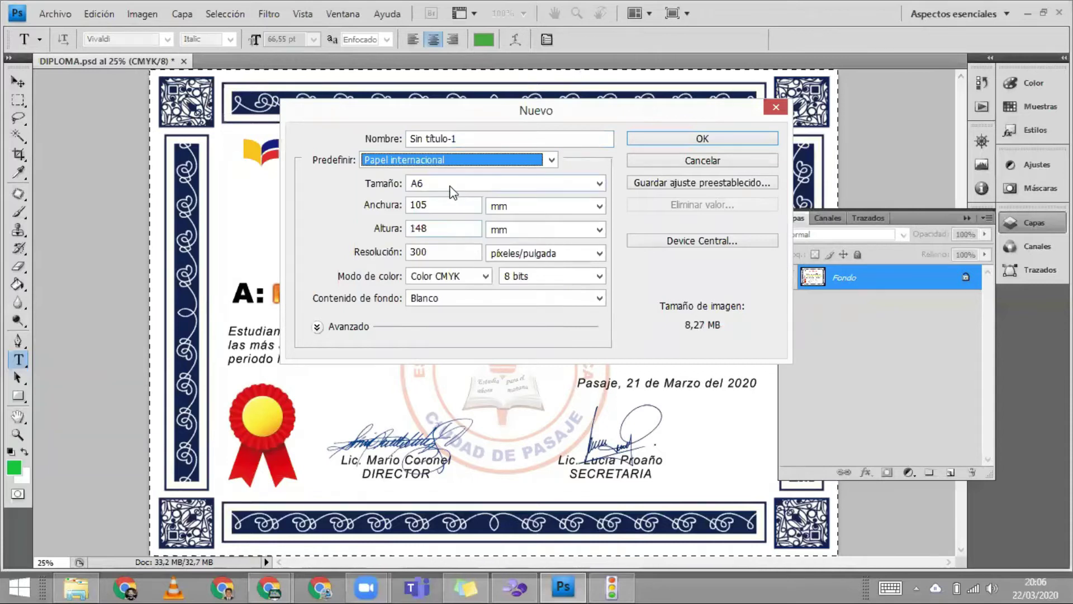
click(453, 185)
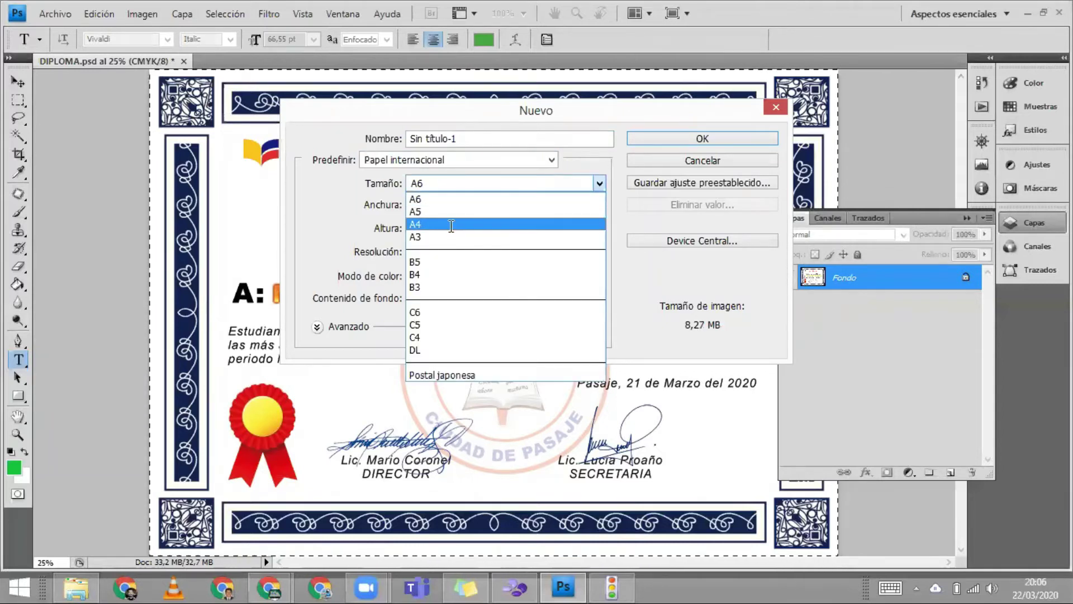
click(451, 225)
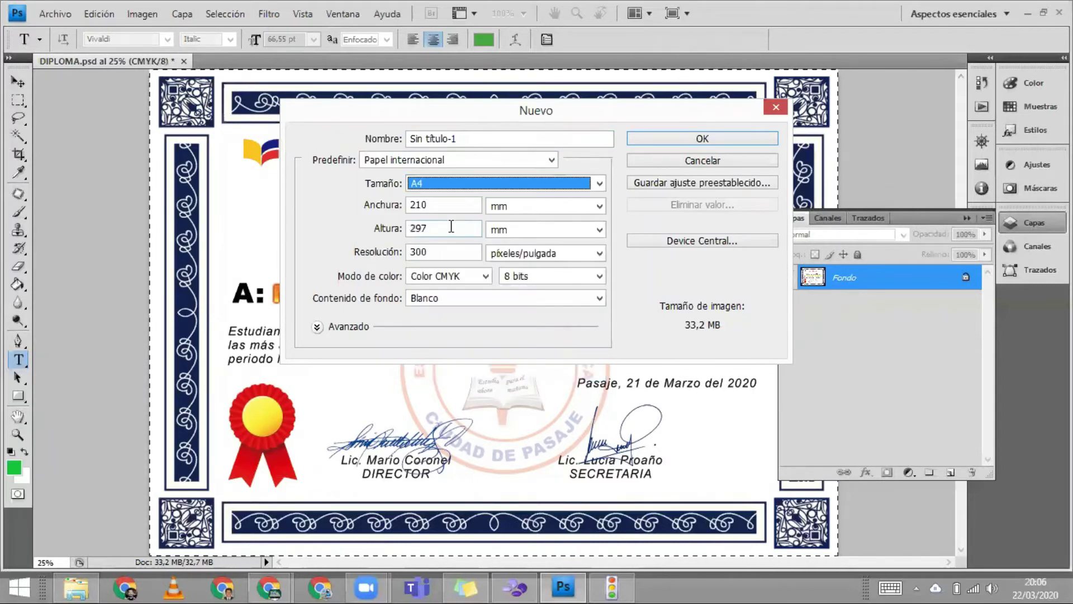
click(458, 187)
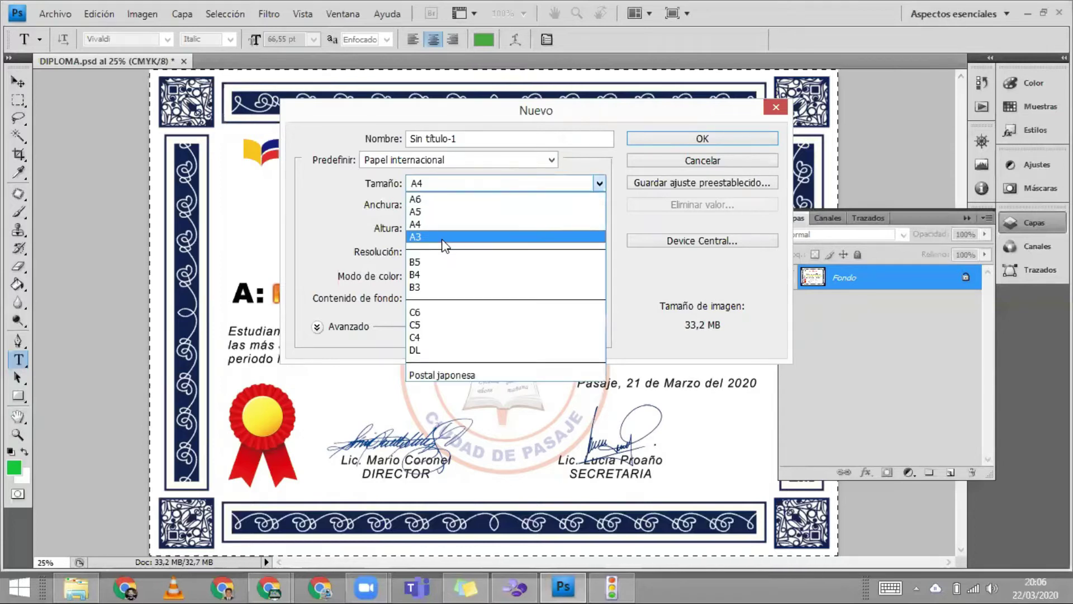
click(441, 237)
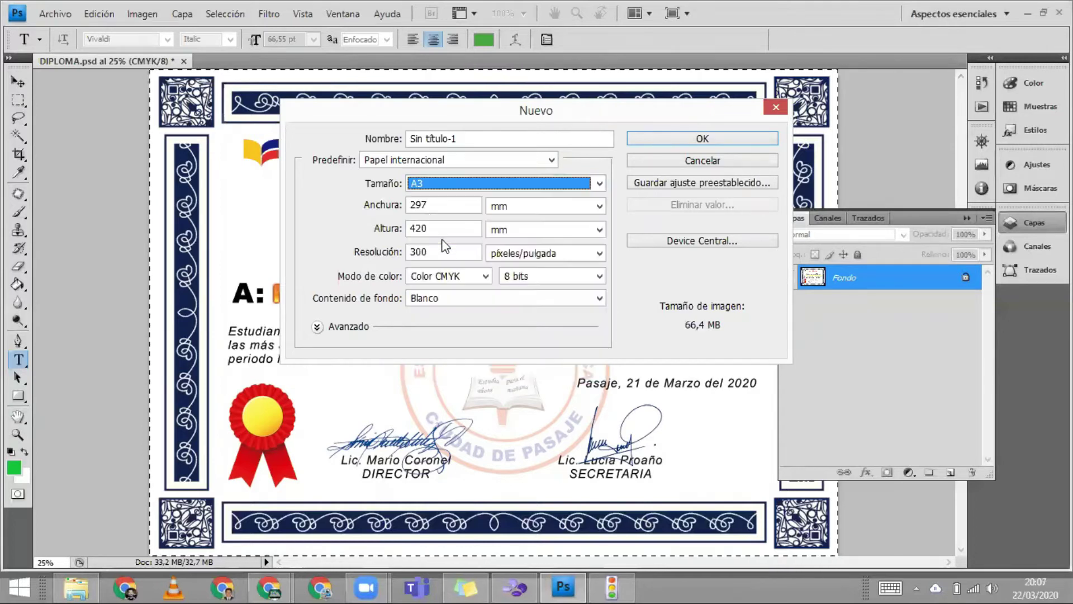
click(665, 140)
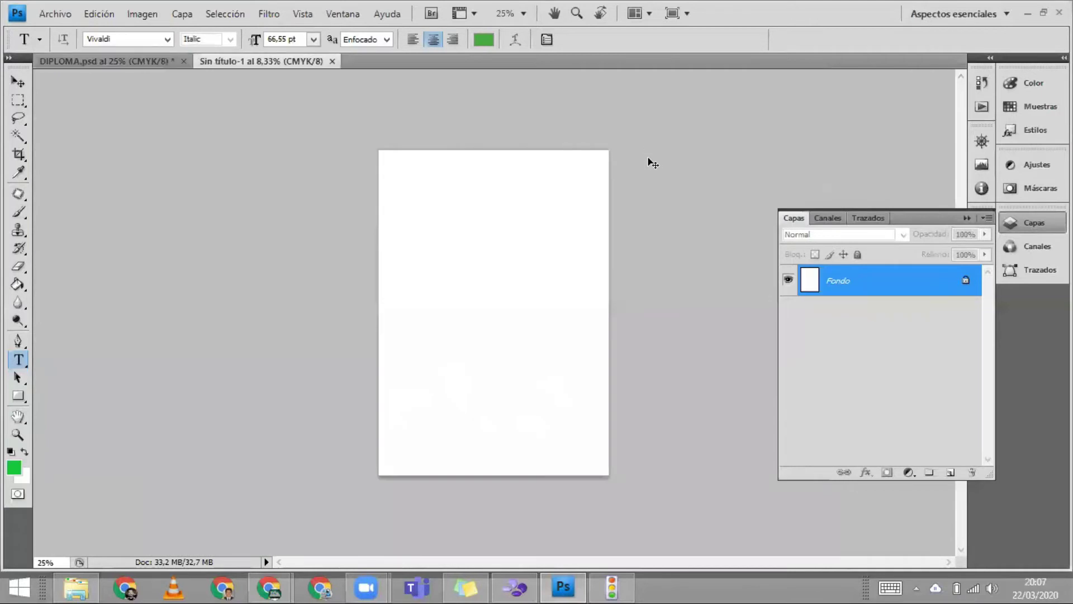
- Paste the diploma onto the A3 page, move it to the top, and return to DIPLOMA.psd
key(ctrl+v)
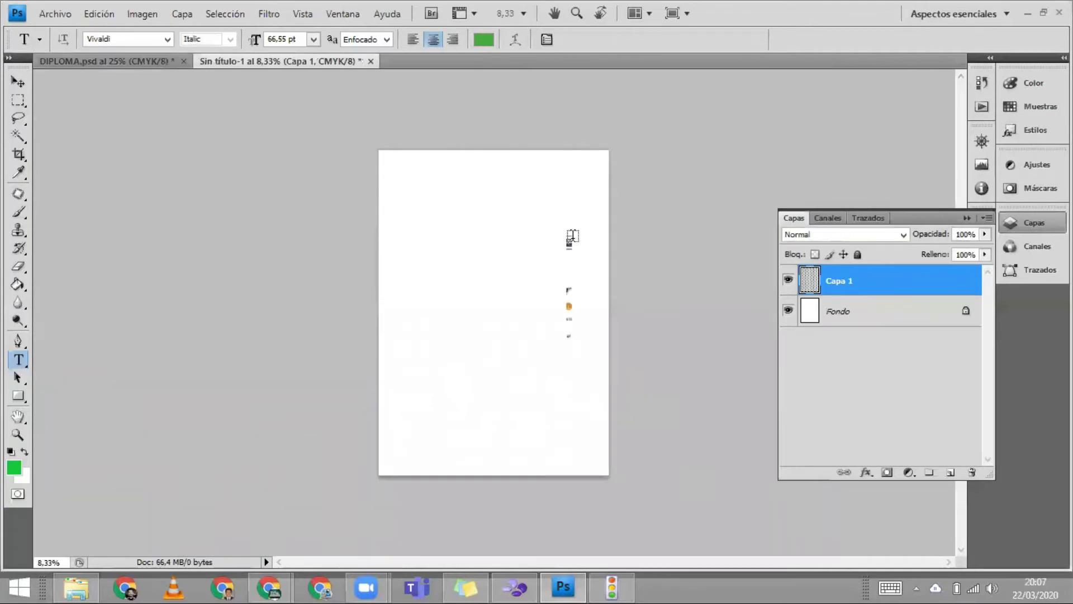
key(v)
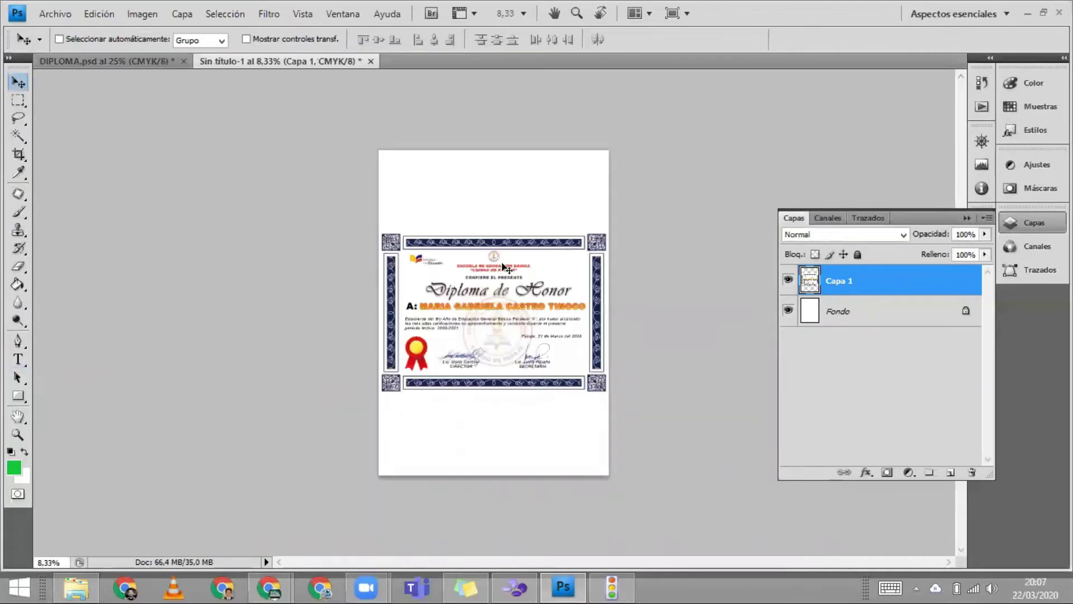
drag(496, 267, 495, 180)
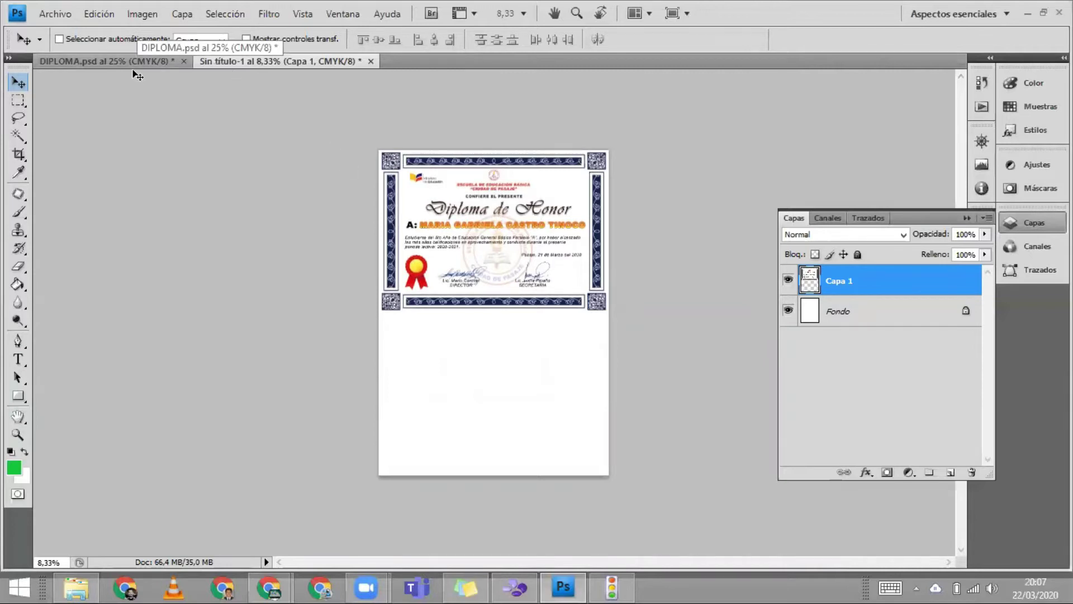
key(ctrl+Tab)
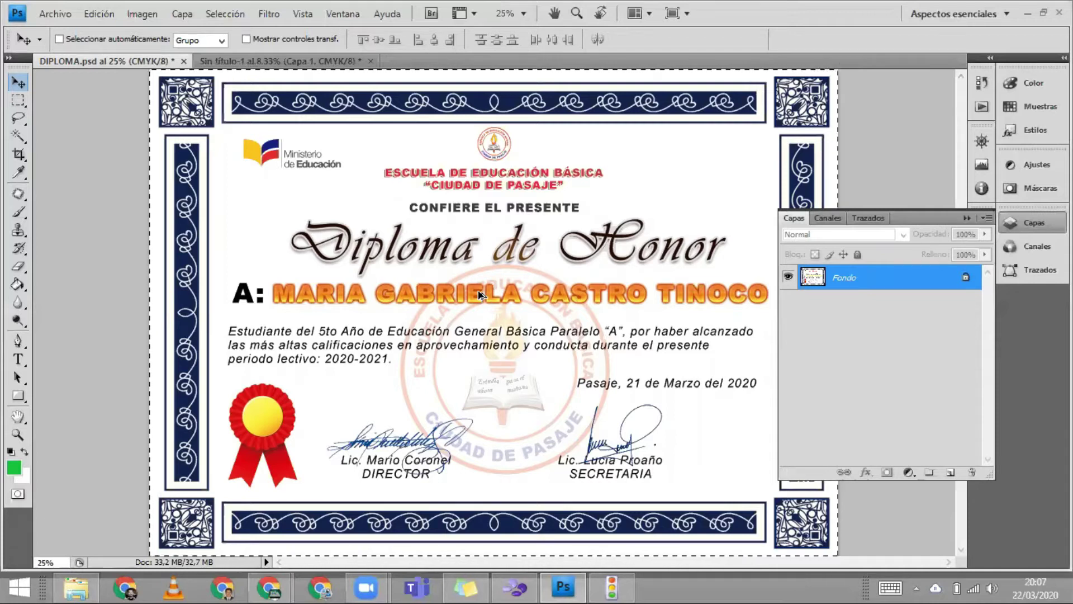
- Restore the editable text layers and replace the recipient's name with the new recipient's full name
key(ctrl+d)
key(ctrl+z)
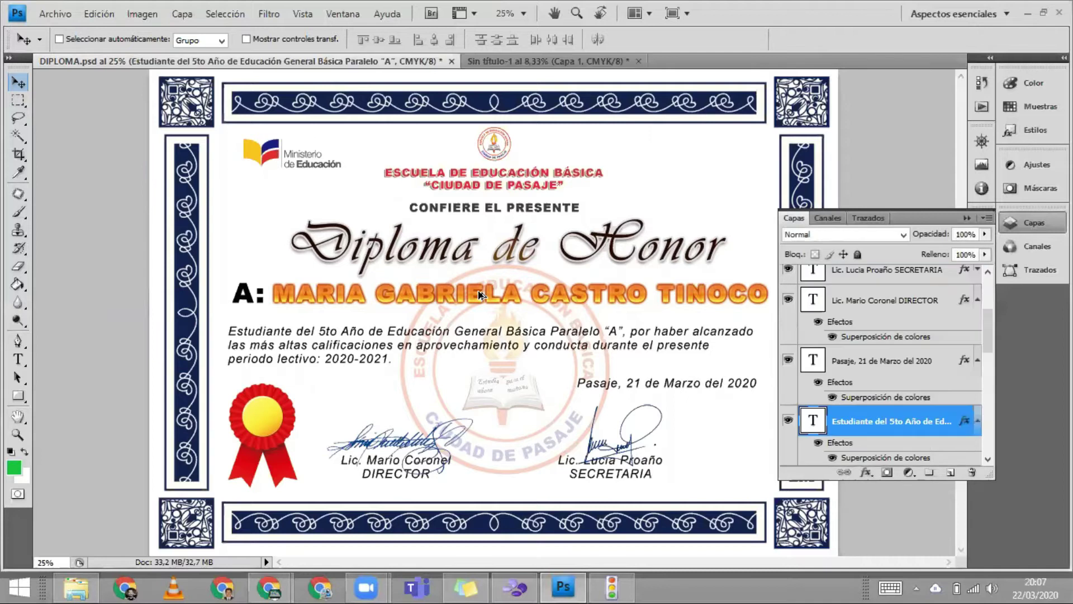
key(t)
click(376, 290)
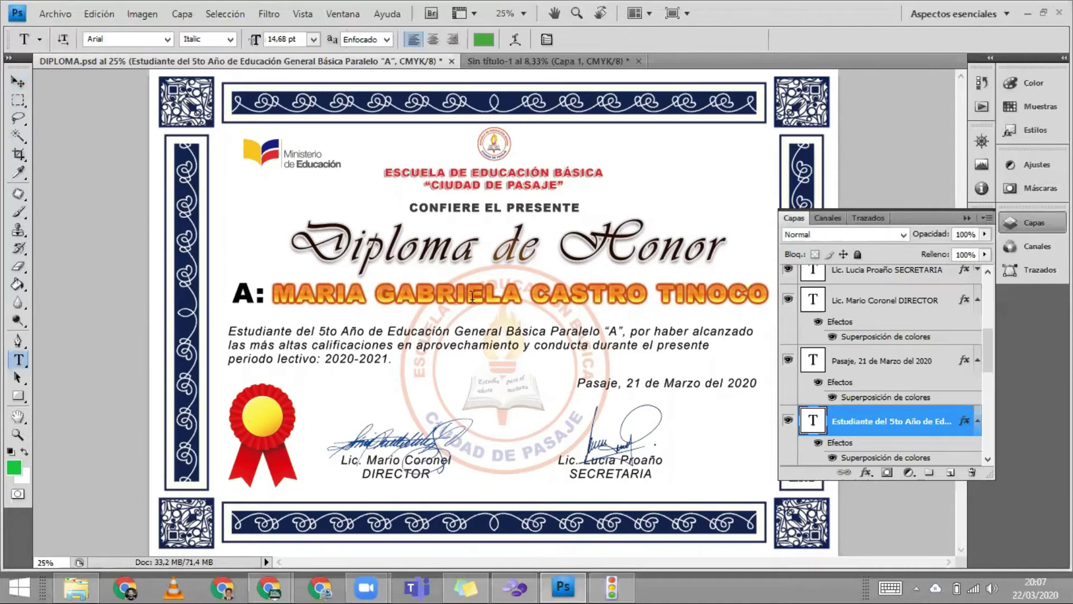
key(ctrl+a)
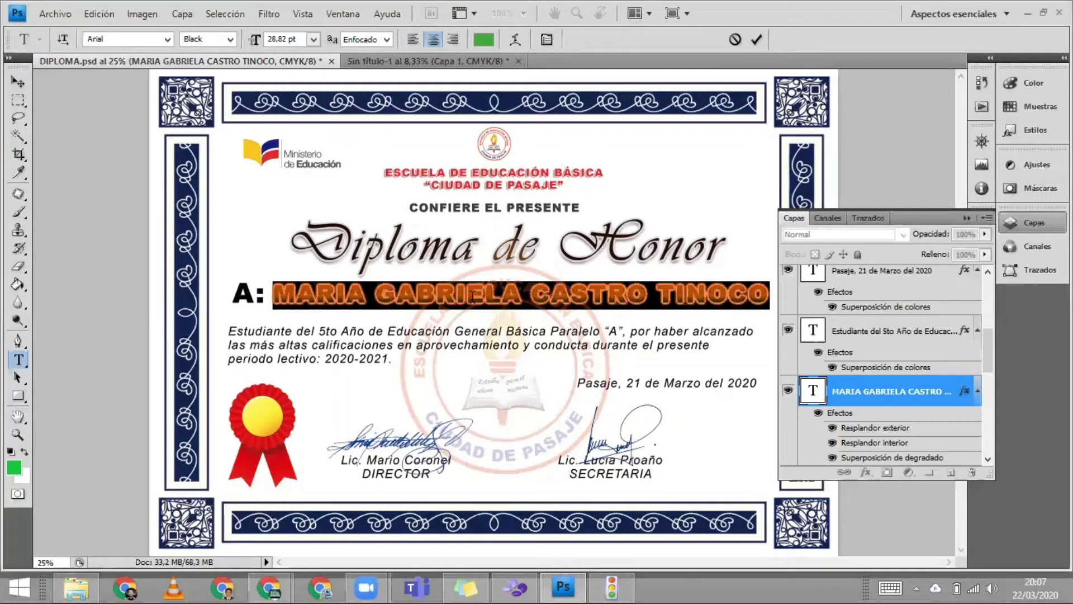
click(472, 296)
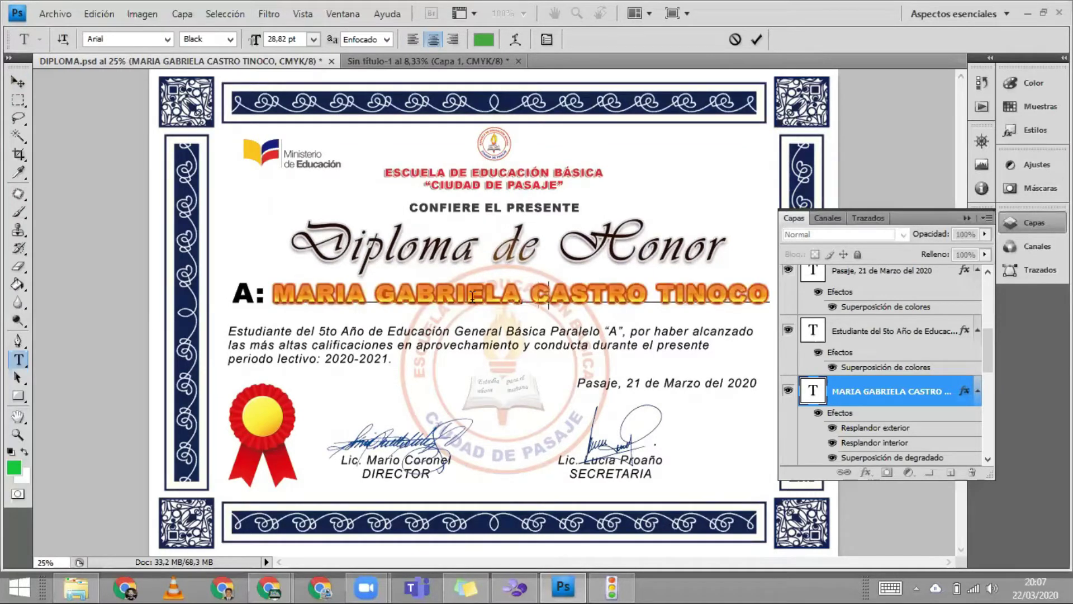
text(MIGUEL)
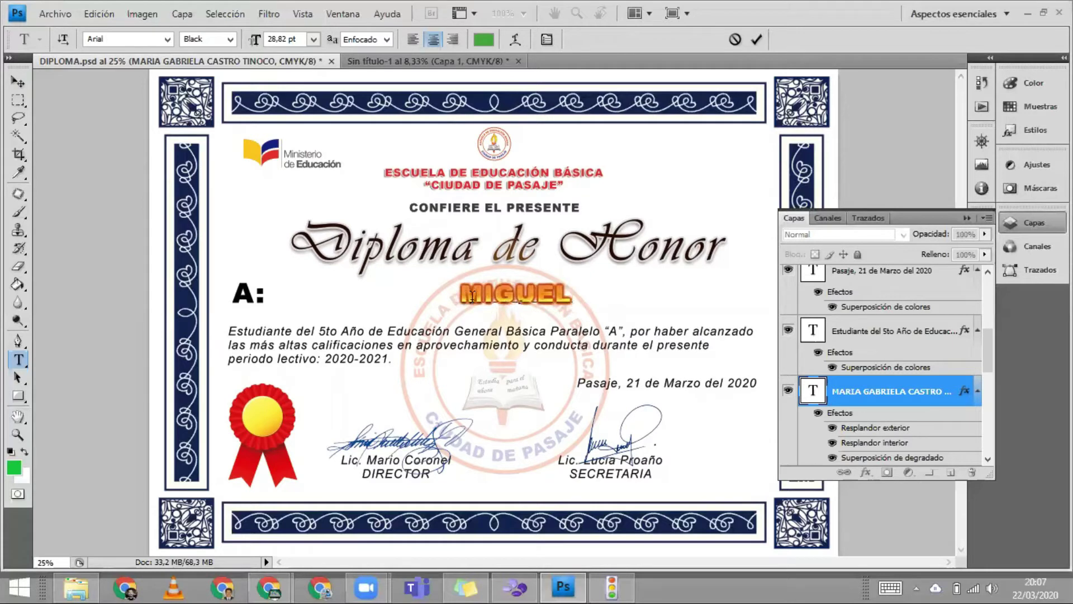
key(End)
text(MAURICIO)
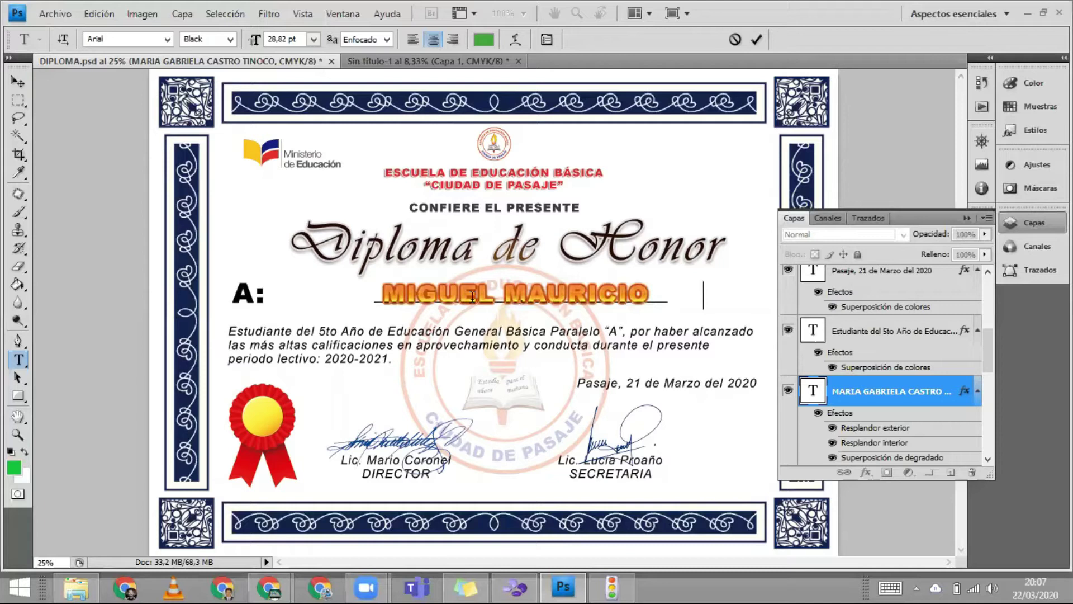
text(   LANDI)
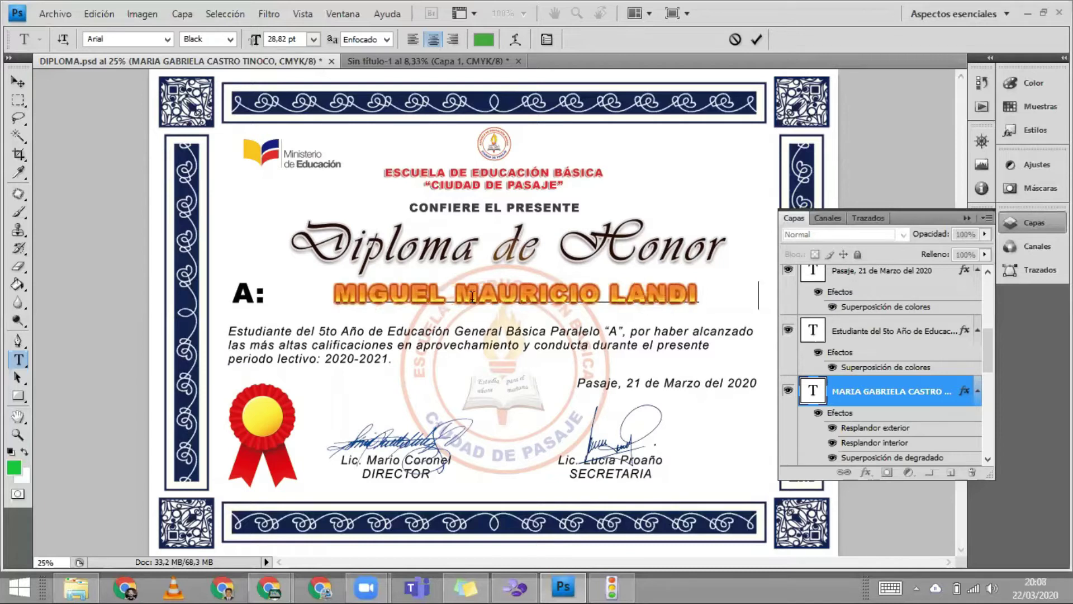
text( OCHOA)
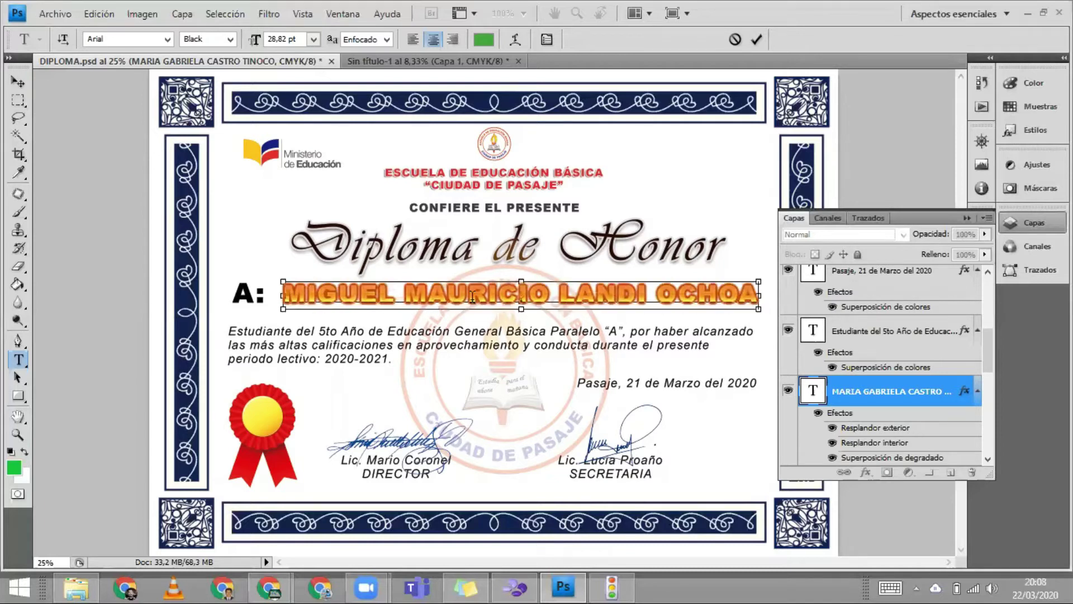
key(ctrl+Return)
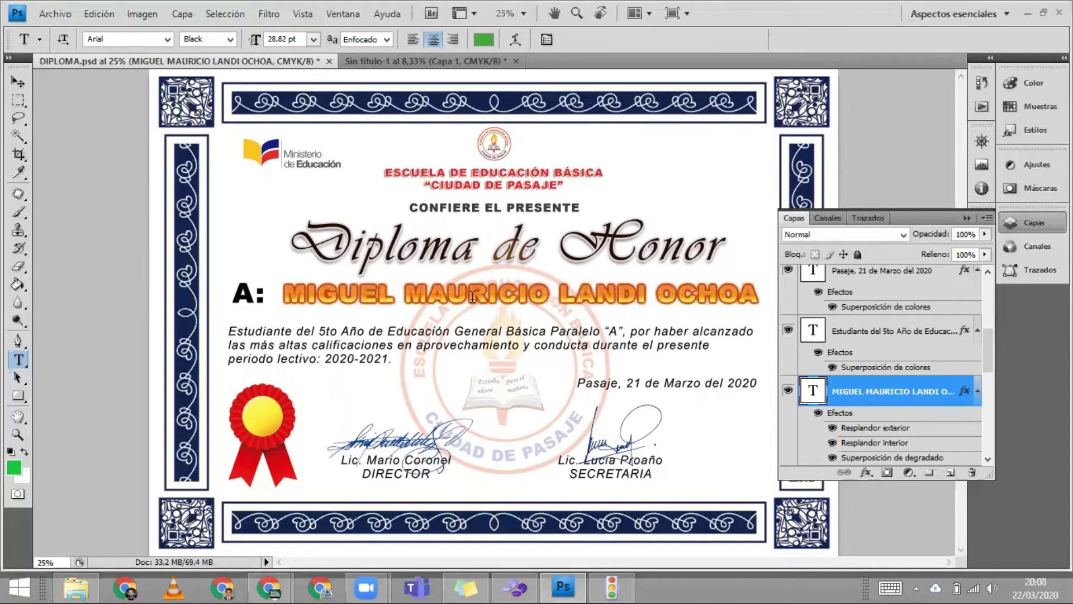
click(307, 346)
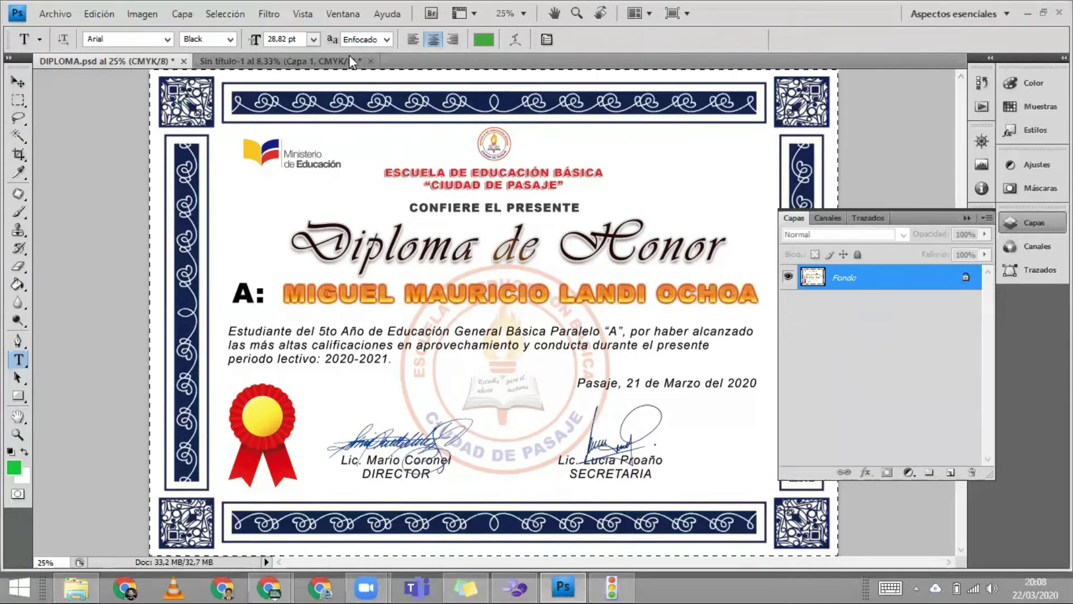
- Paste the renamed diploma onto a new layer in Sin título-1 and move it to the bottom half
click(310, 62)
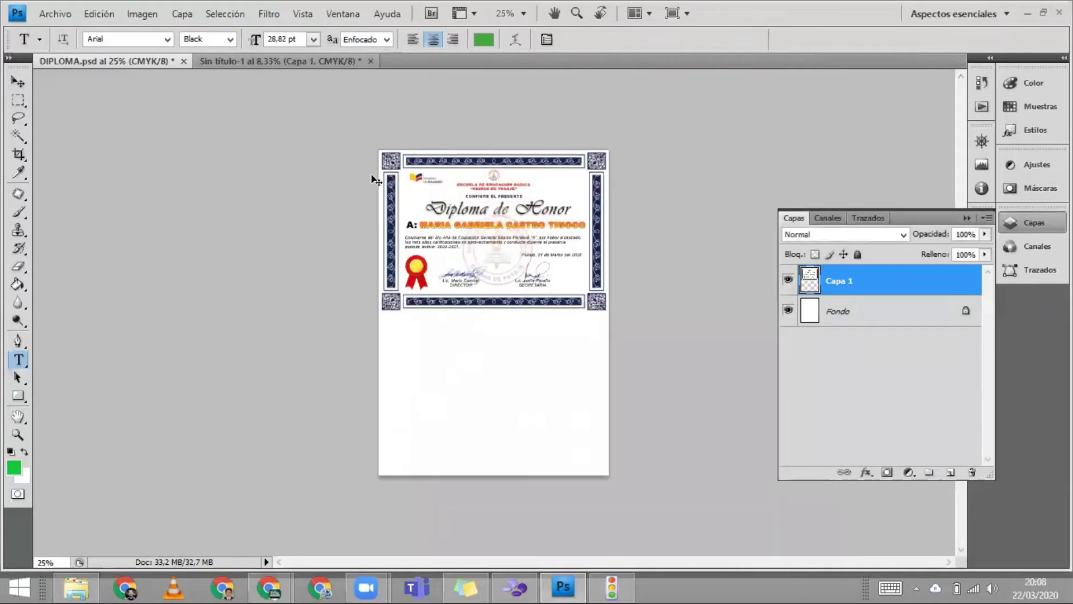
key(ctrl+shift+alt+n)
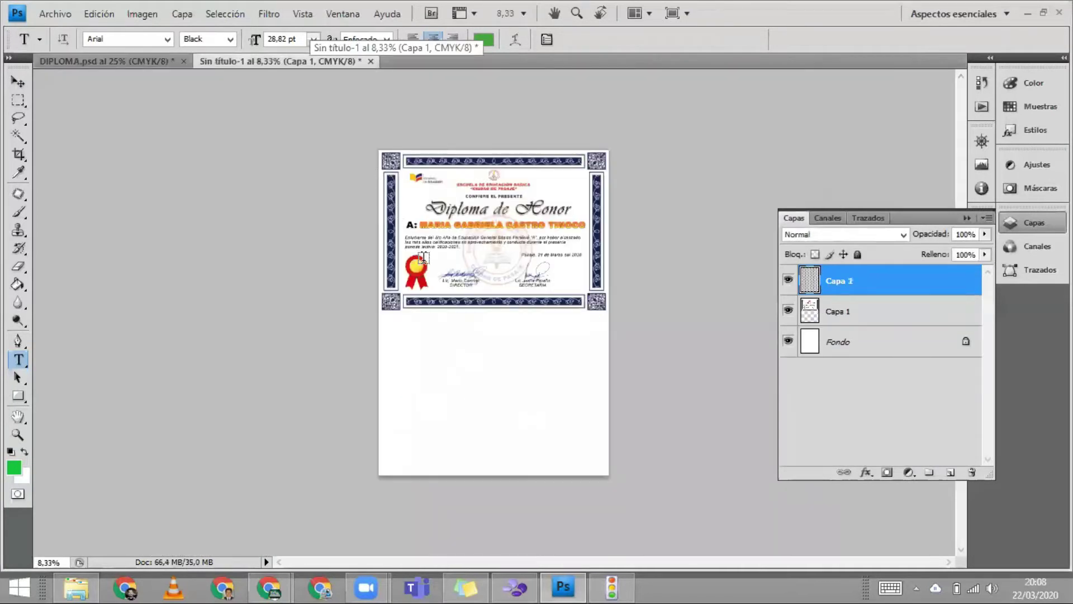
key(ctrl+v)
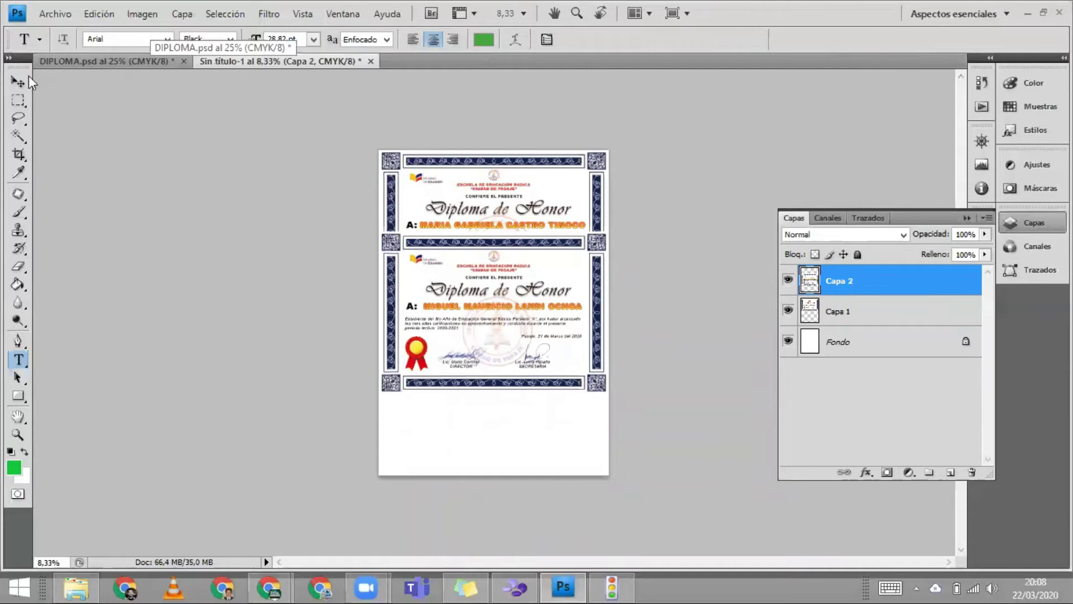
click(19, 83)
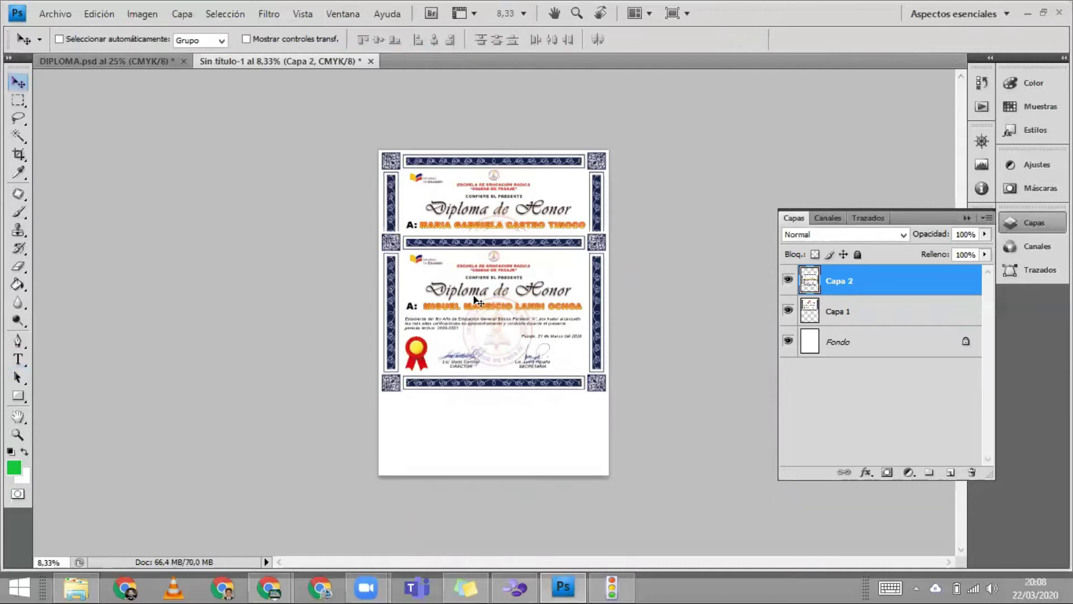
drag(478, 358, 491, 374)
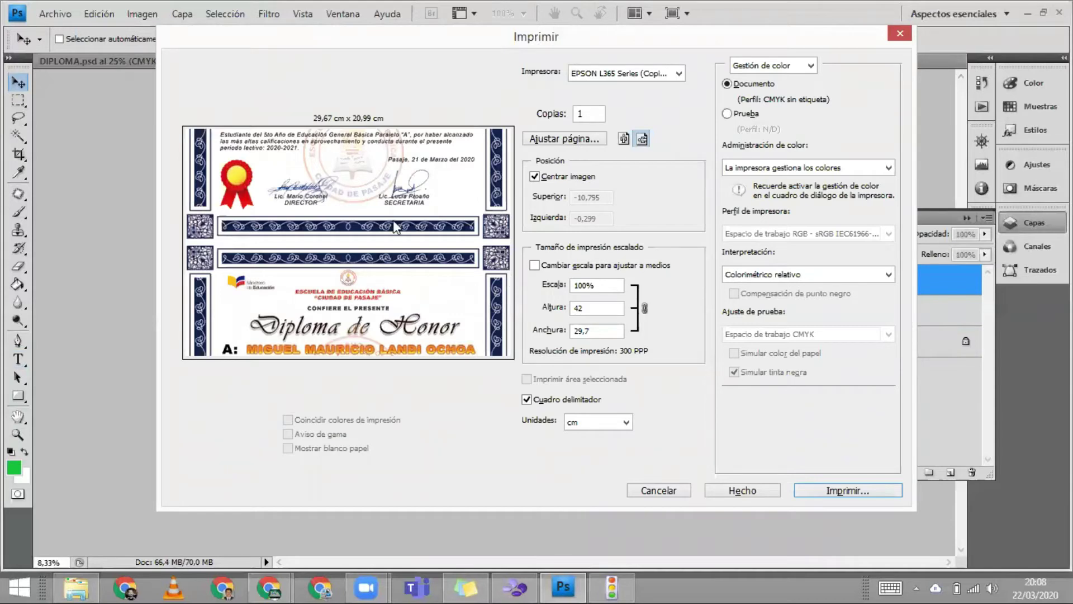
- Set the print to portrait scaled to fit the paper, then close Sin título-1
click(624, 141)
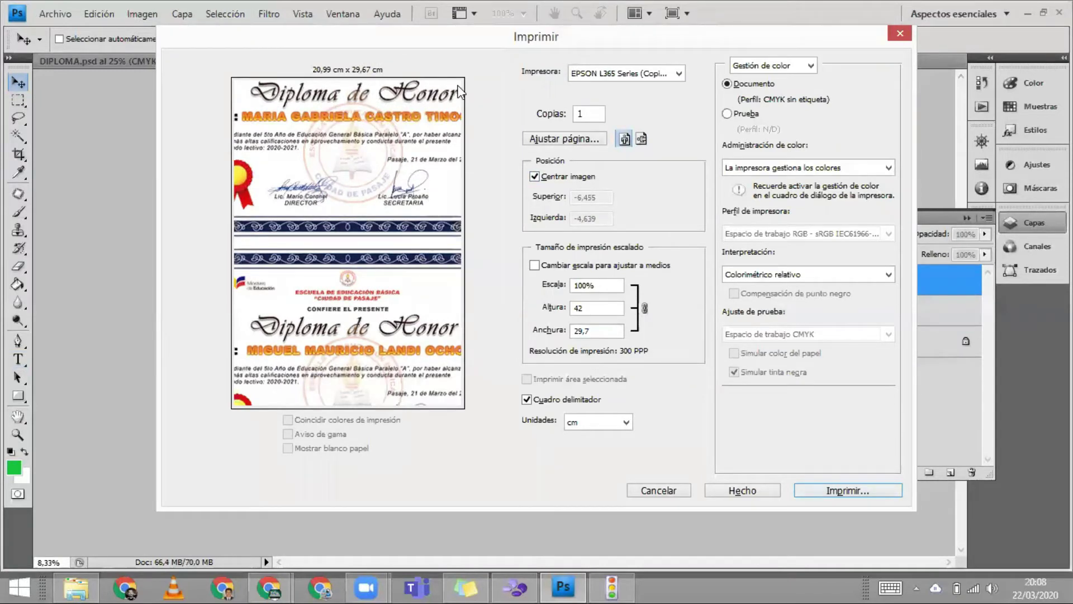
click(534, 266)
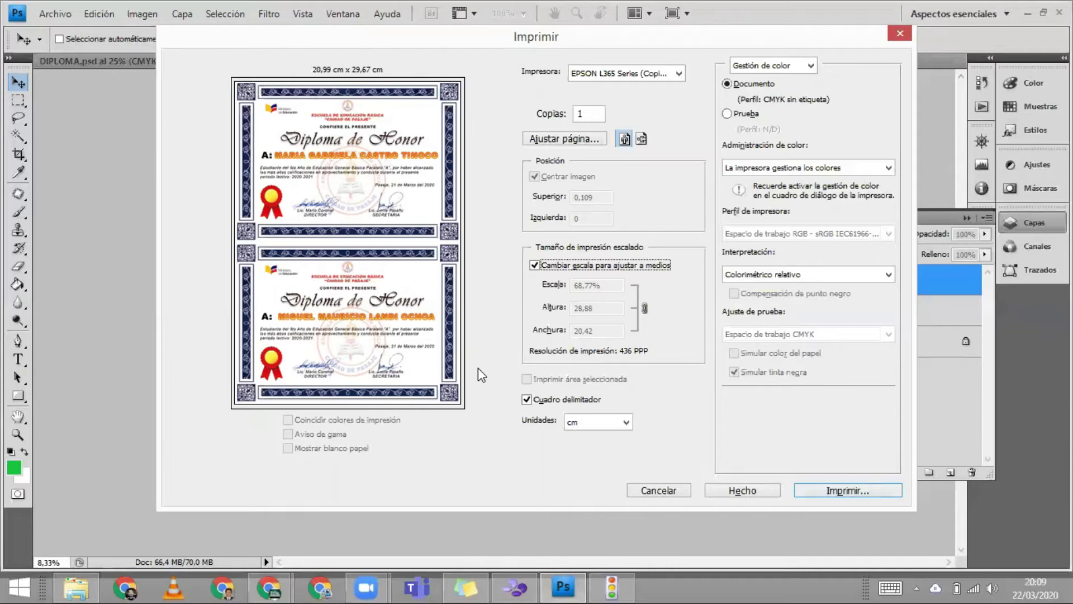
click(901, 35)
- Discard the two-diploma page and start a new document with the Papel internacional A4 preset
click(370, 62)
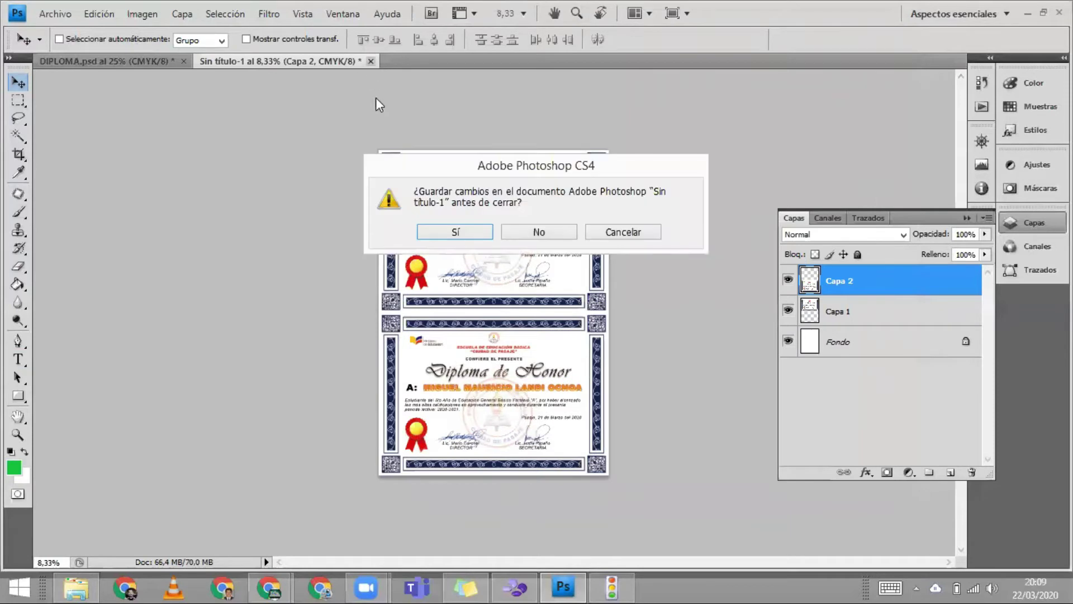
click(569, 236)
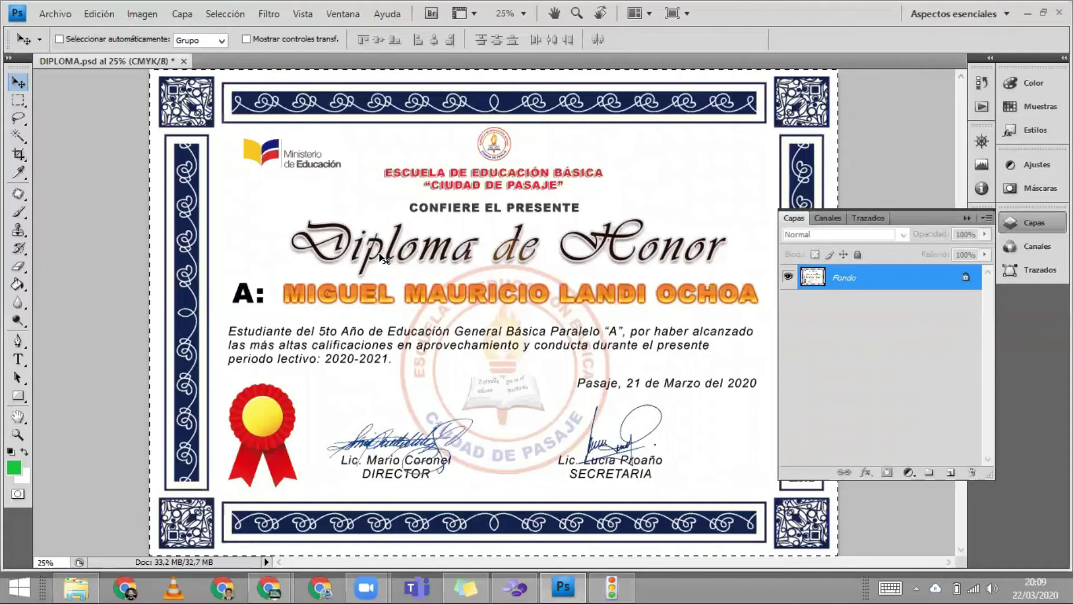
click(58, 14)
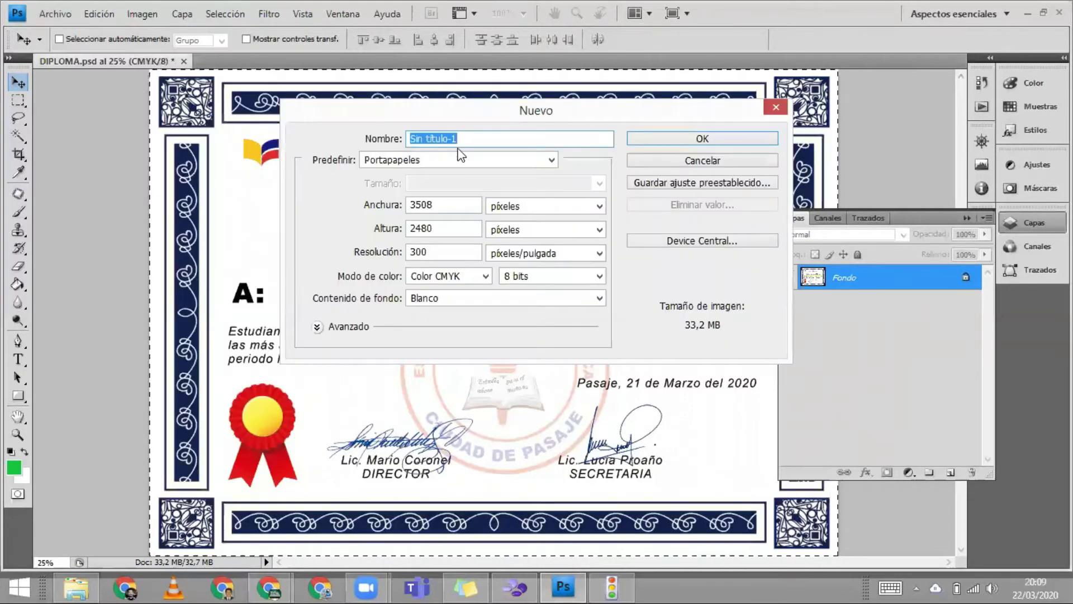
click(462, 158)
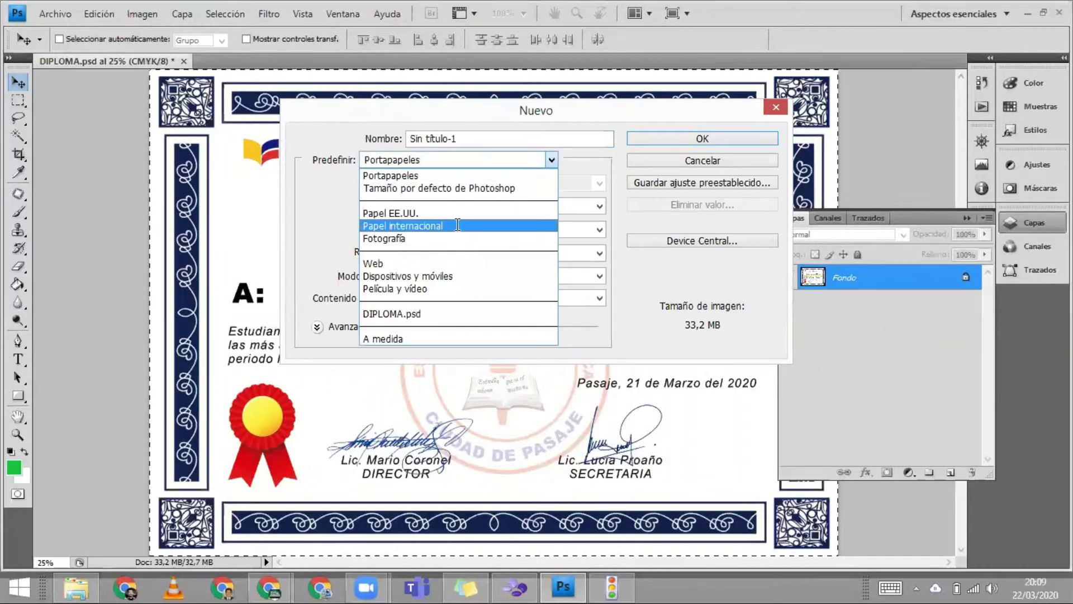
click(458, 224)
click(458, 184)
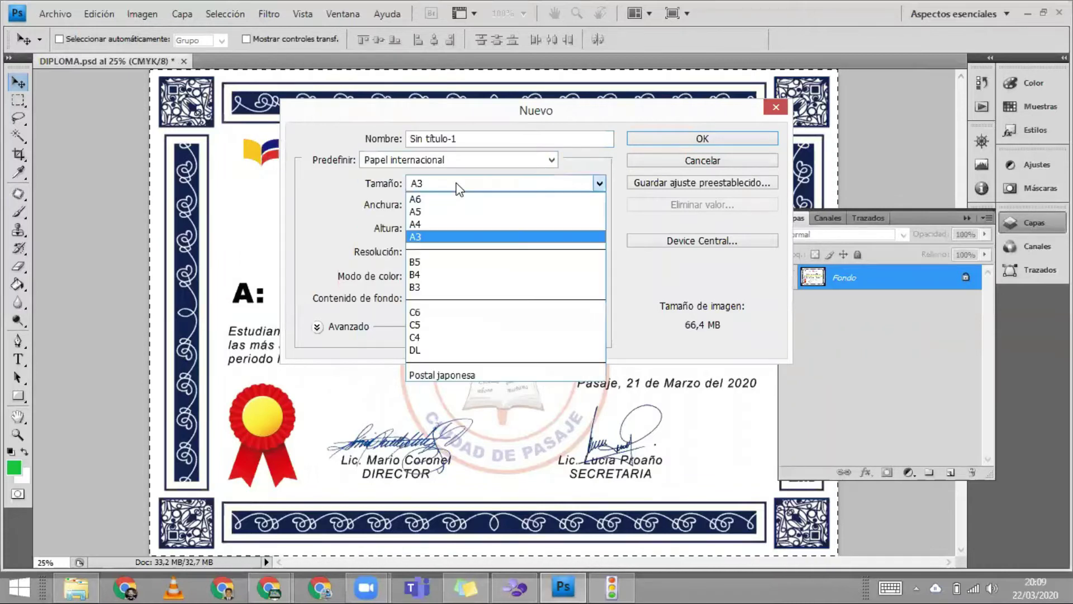
click(457, 224)
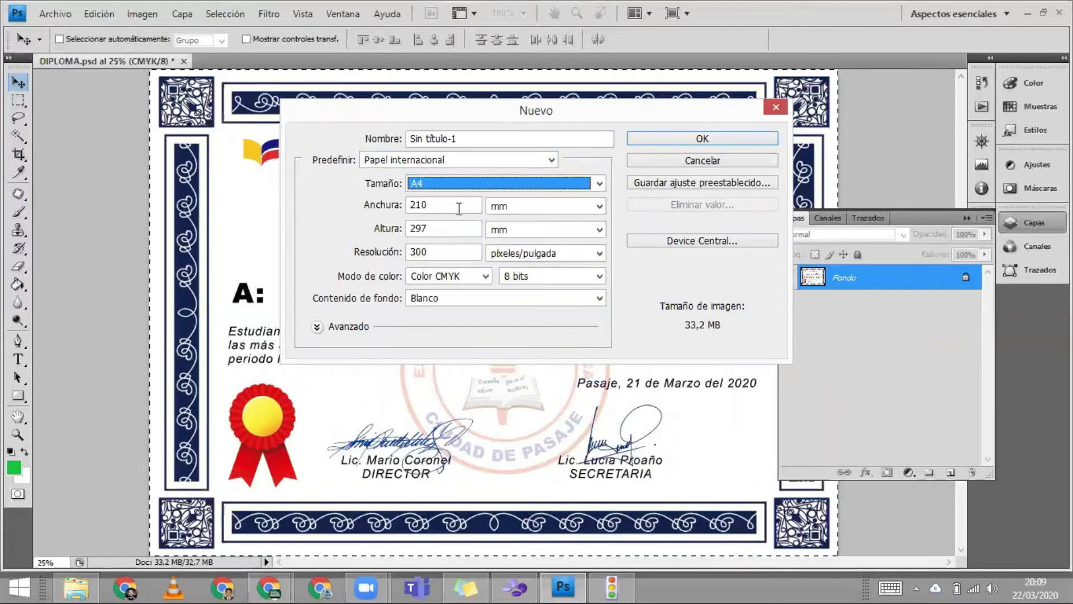
click(662, 139)
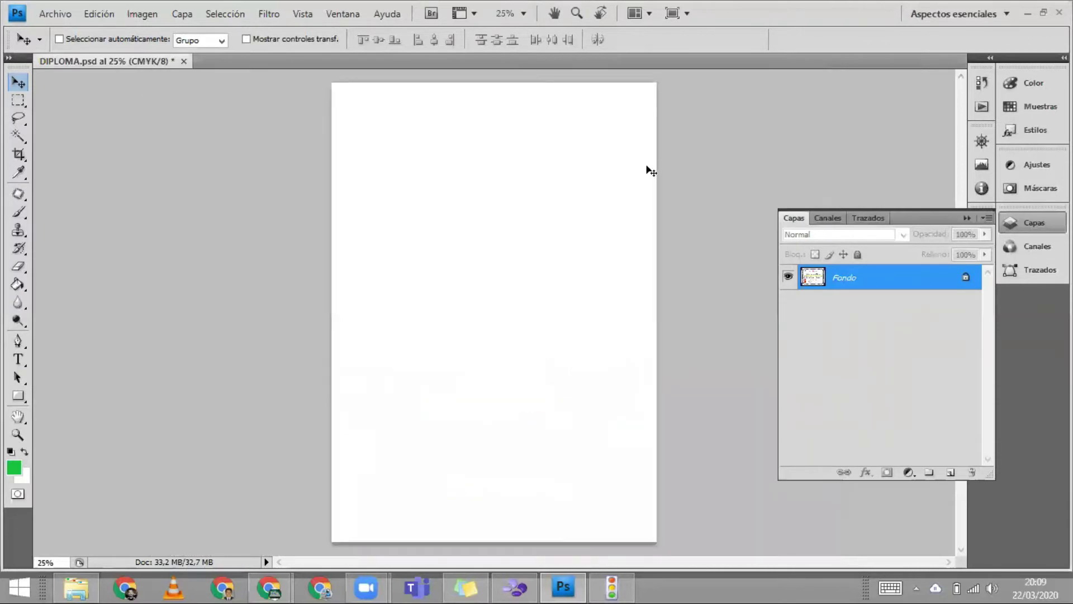
- Paste the diploma onto the A4 page as Capa 1, scaled down into the top half
key(ctrl+shift+alt+n)
key(ctrl+v)
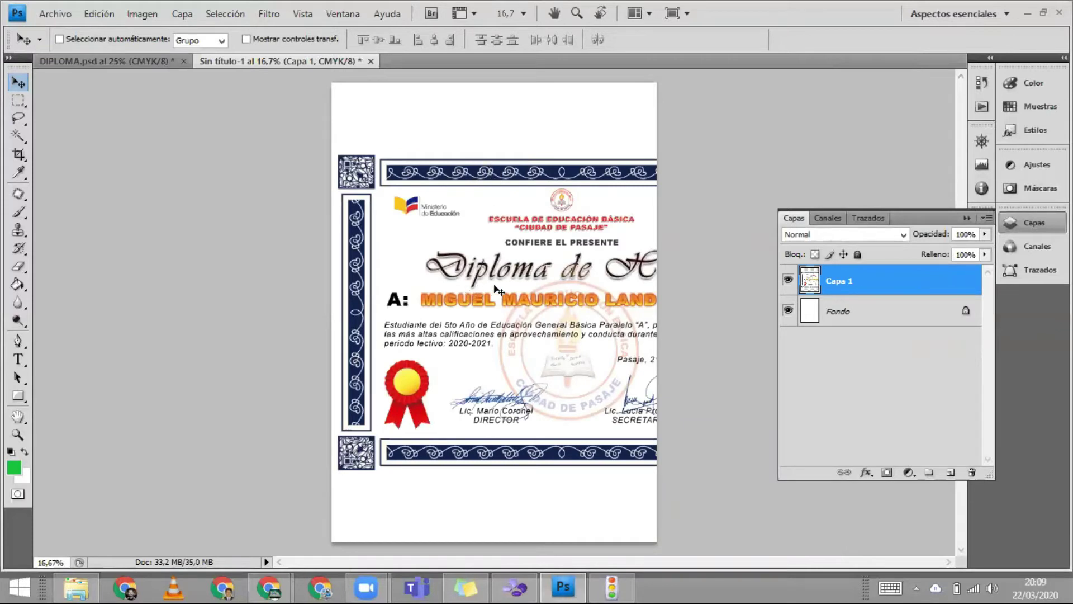
key(ctrl+t)
mouse_move(792, 150)
mouse_down()
mouse_move(668, 275)
mouse_move(675, 269)
mouse_up()
key(Return)
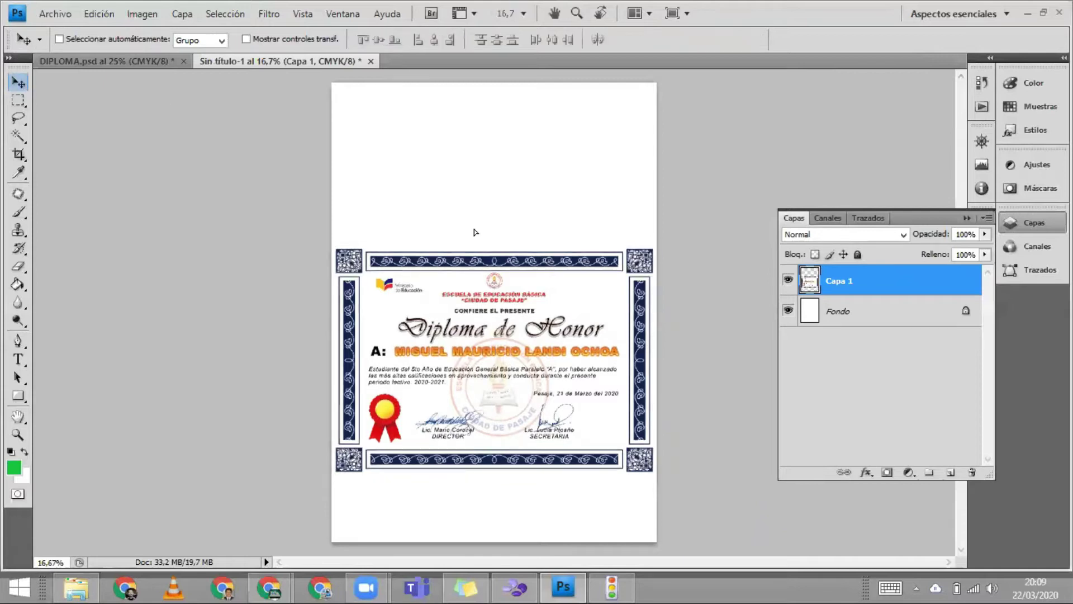
mouse_move(370, 363)
mouse_down()
mouse_move(378, 193)
mouse_move(370, 199)
mouse_up()
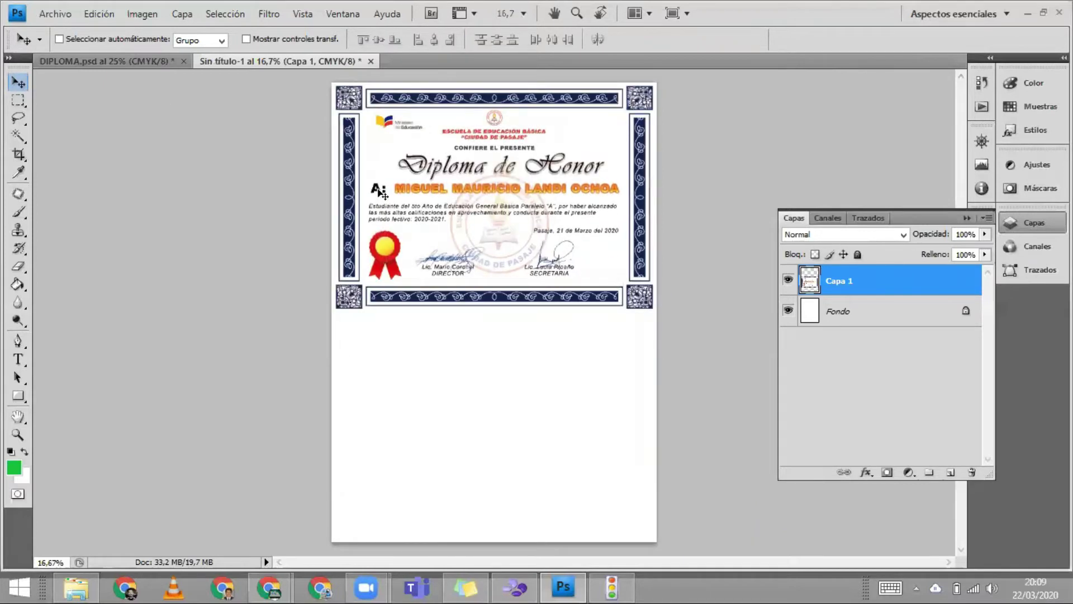
click(142, 56)
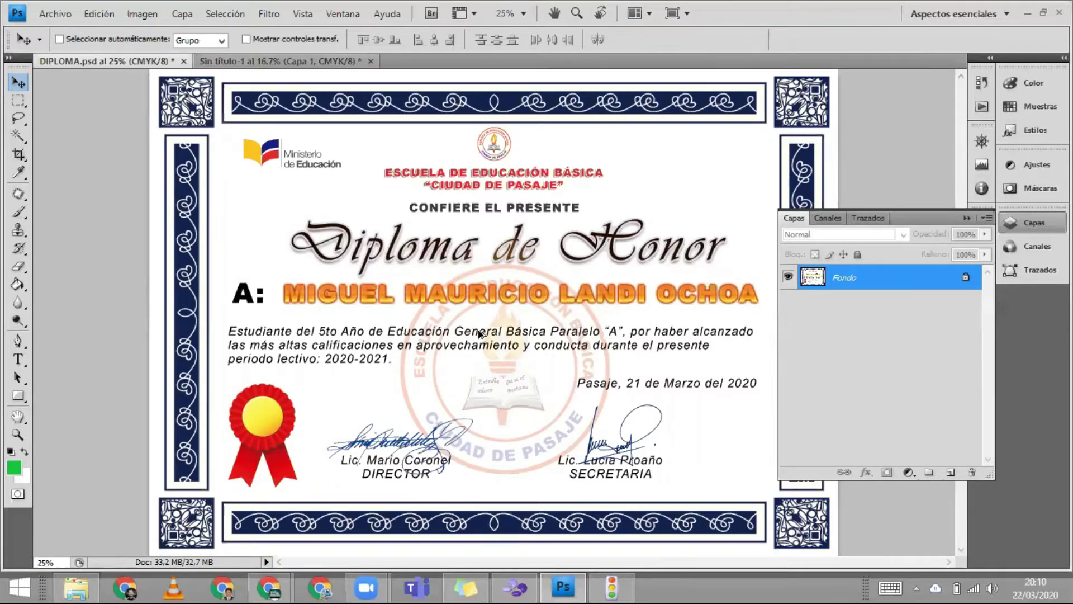
- Restore the diploma's editable text layers, then flatten the image with Ctrl+Shift+E
click(835, 395)
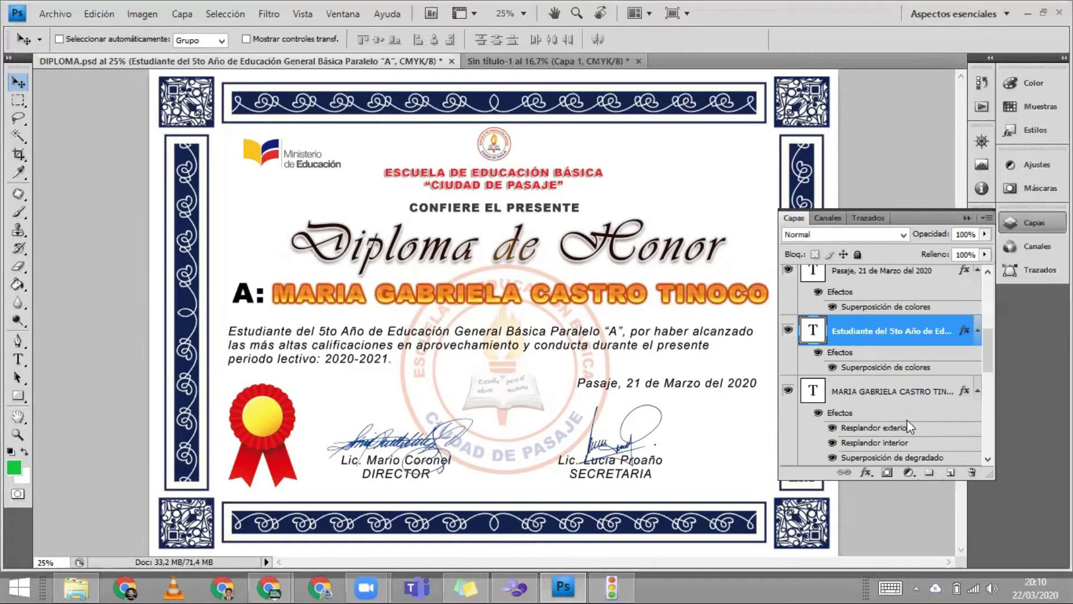
key(ctrl+shift+e)
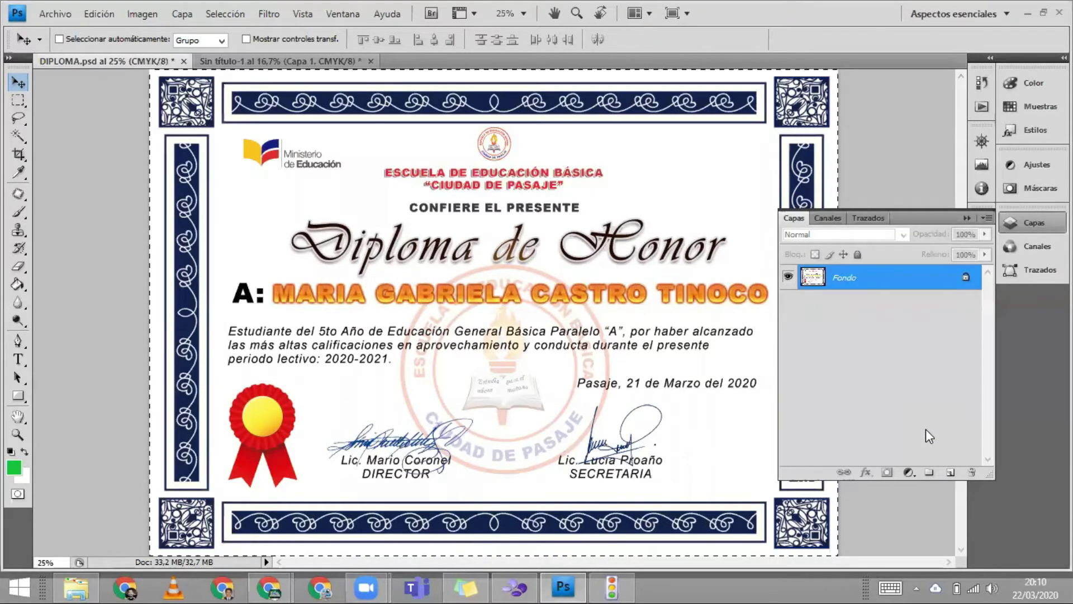
- Paste MARIA's diploma onto the A4 page as Capa 2, scaled to fit below MIGUEL's
click(263, 63)
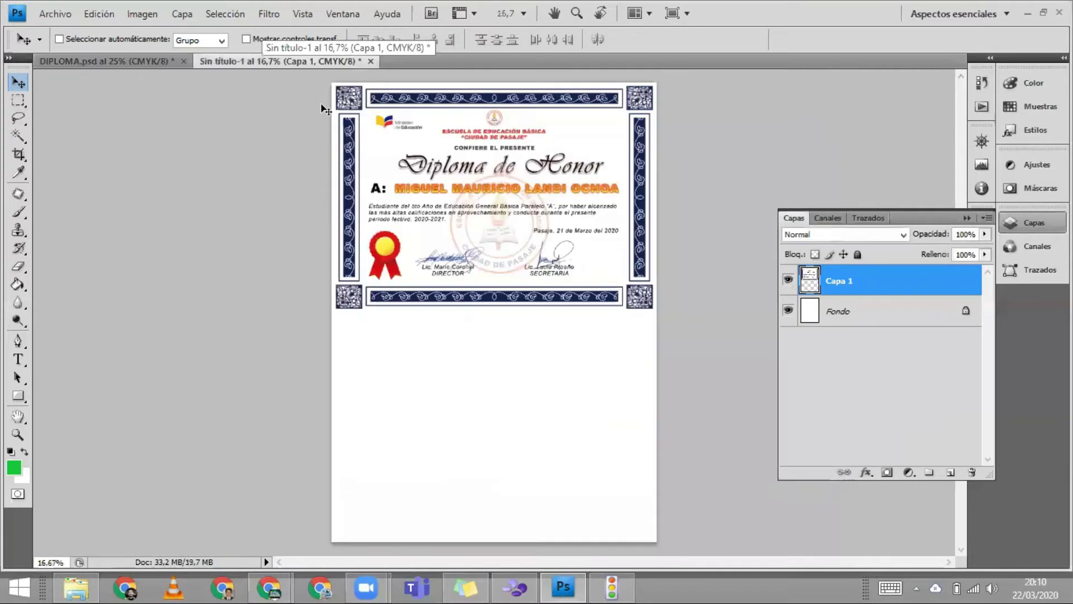
key(ctrl+v)
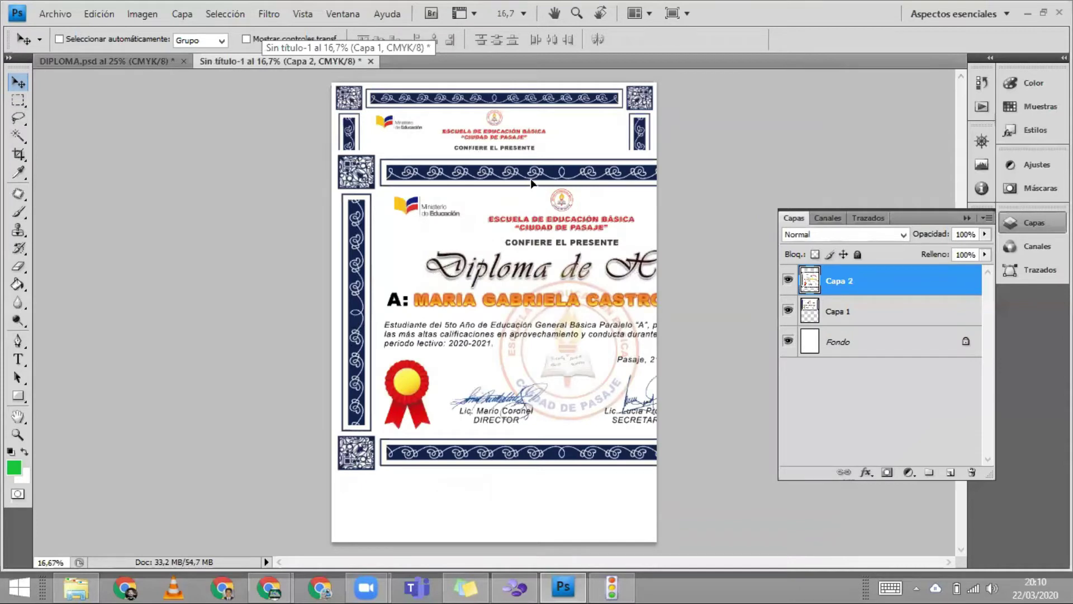
key(ctrl+t)
mouse_move(782, 158)
mouse_down()
mouse_move(661, 284)
mouse_move(671, 270)
mouse_up()
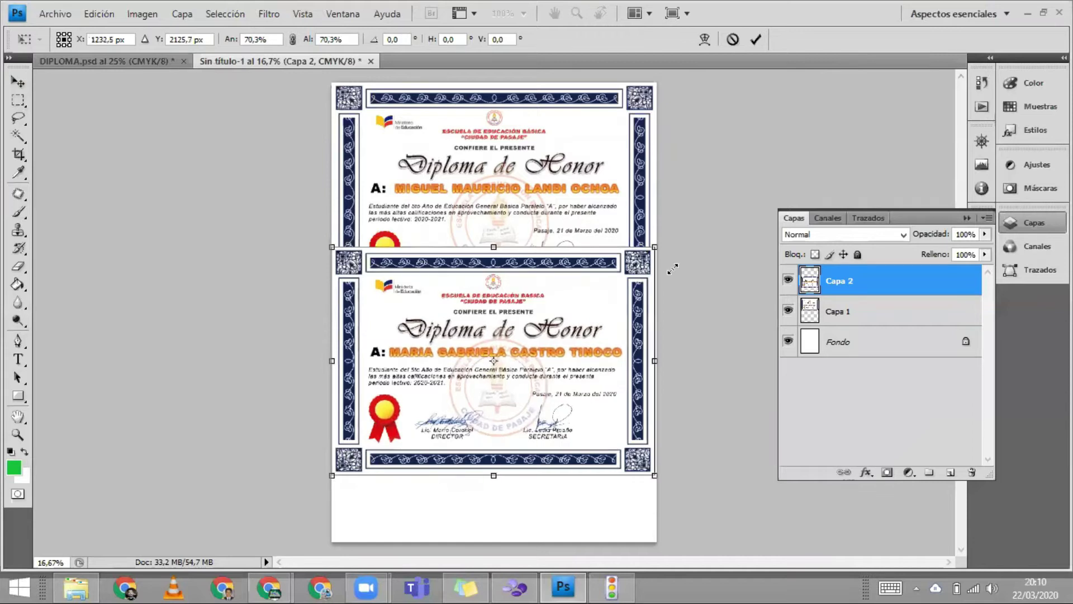
drag(673, 269, 673, 268)
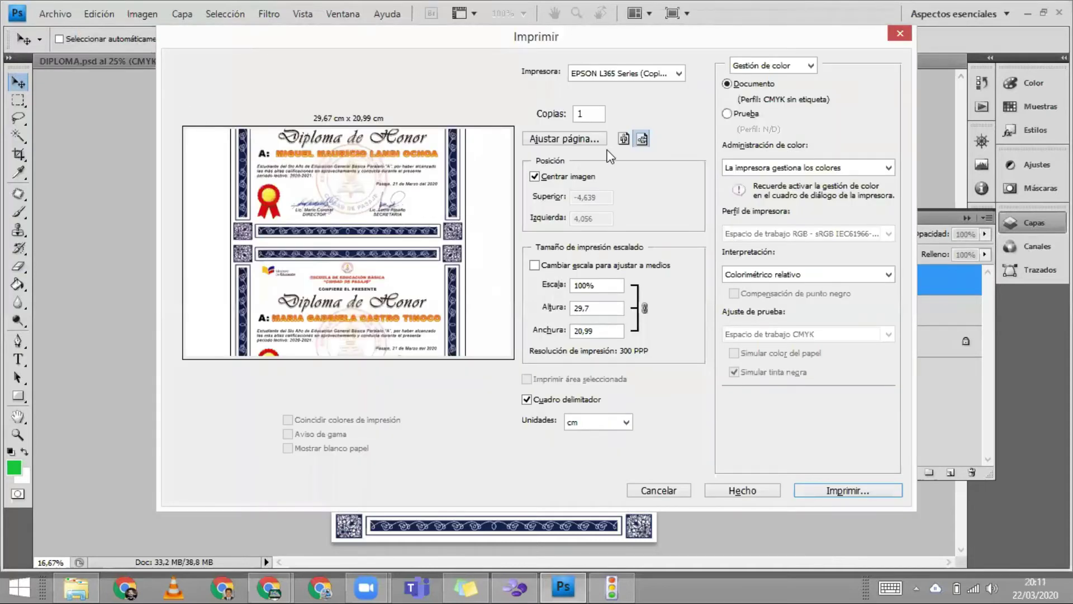
- Set the print settings to portrait with 'Cambiar escala para ajustar a medios', then confirm with Hecho
click(624, 139)
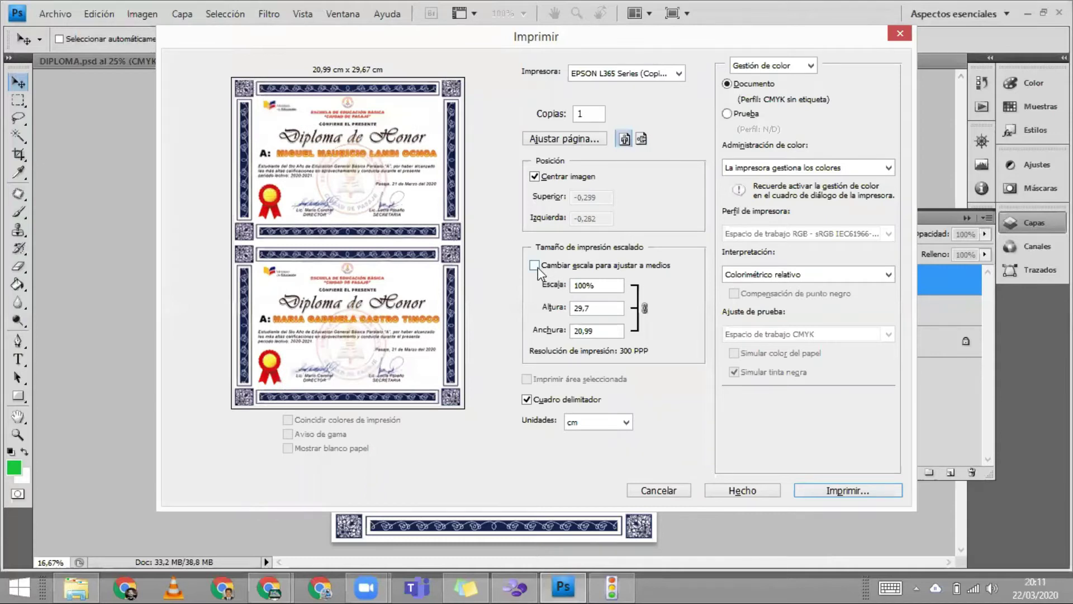
mouse_move(534, 264)
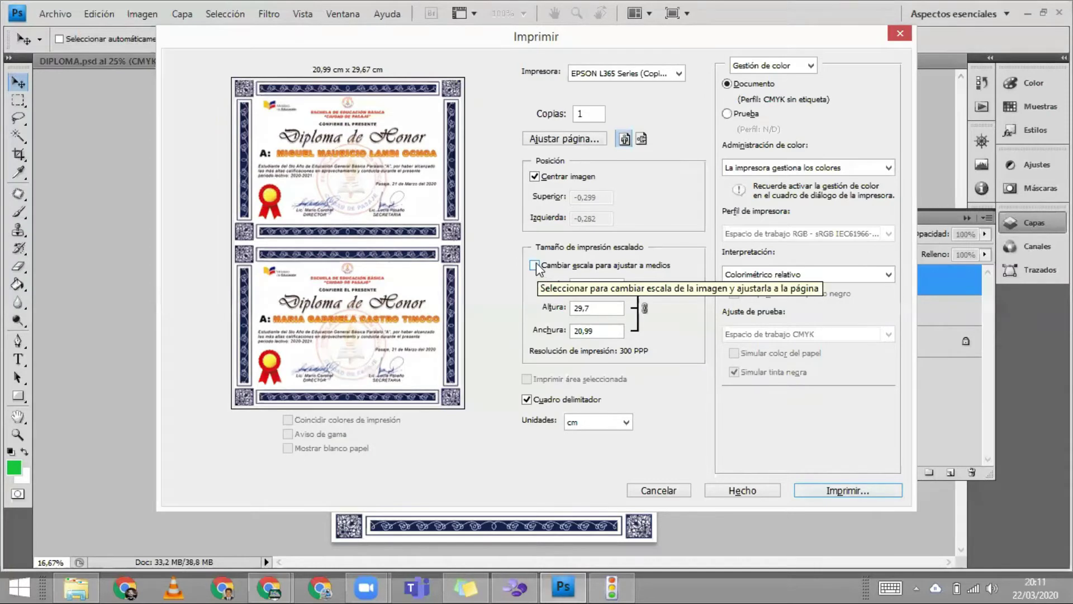
click(535, 266)
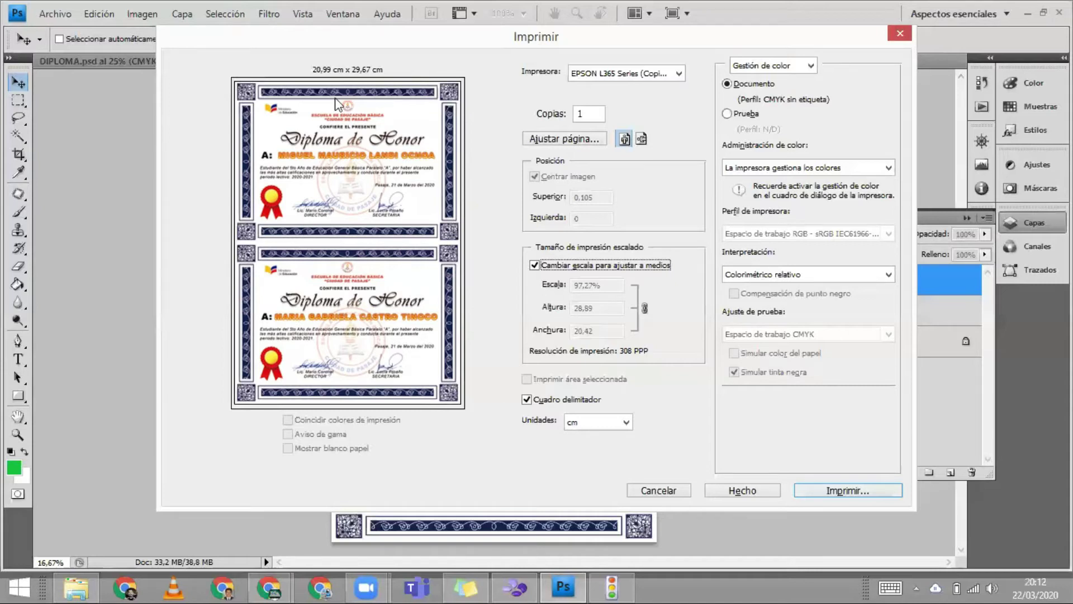
click(669, 494)
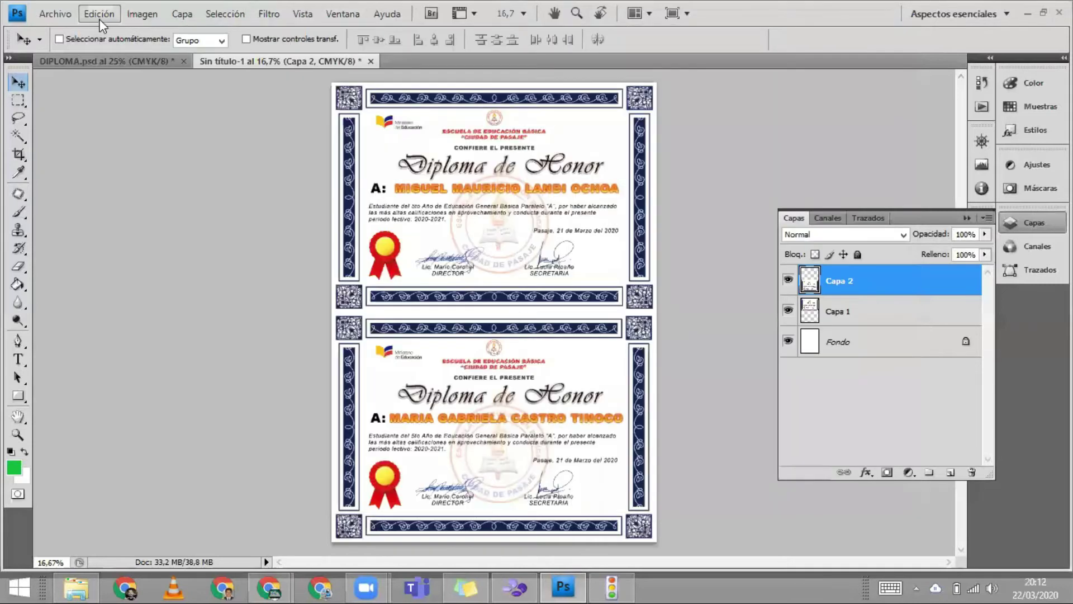
- Print-set DIPLOMA.psd to landscape with scale-to-fit media at 97.27%
click(129, 59)
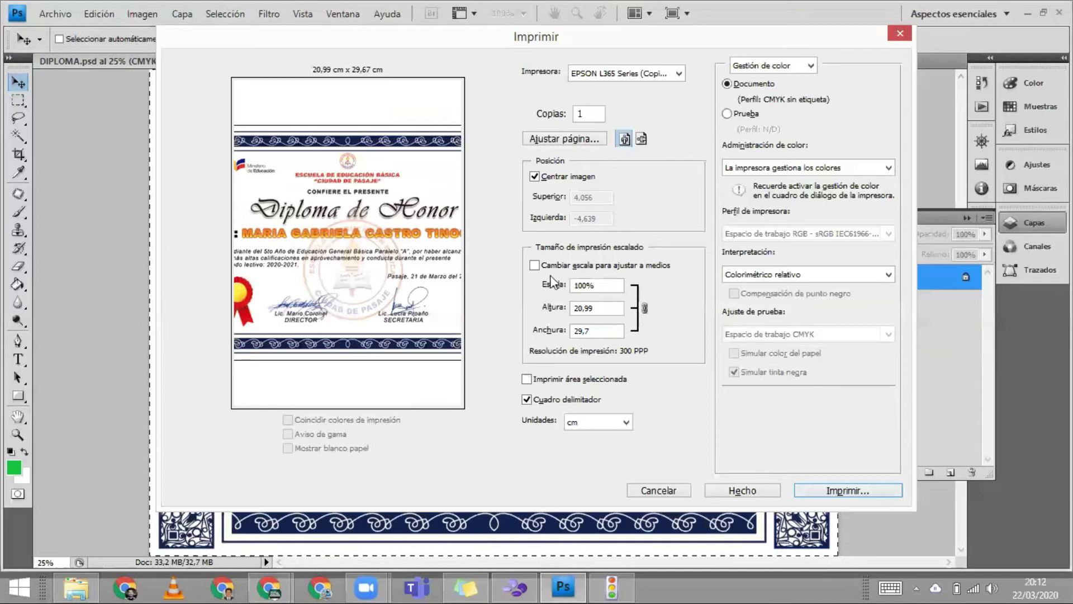
click(542, 266)
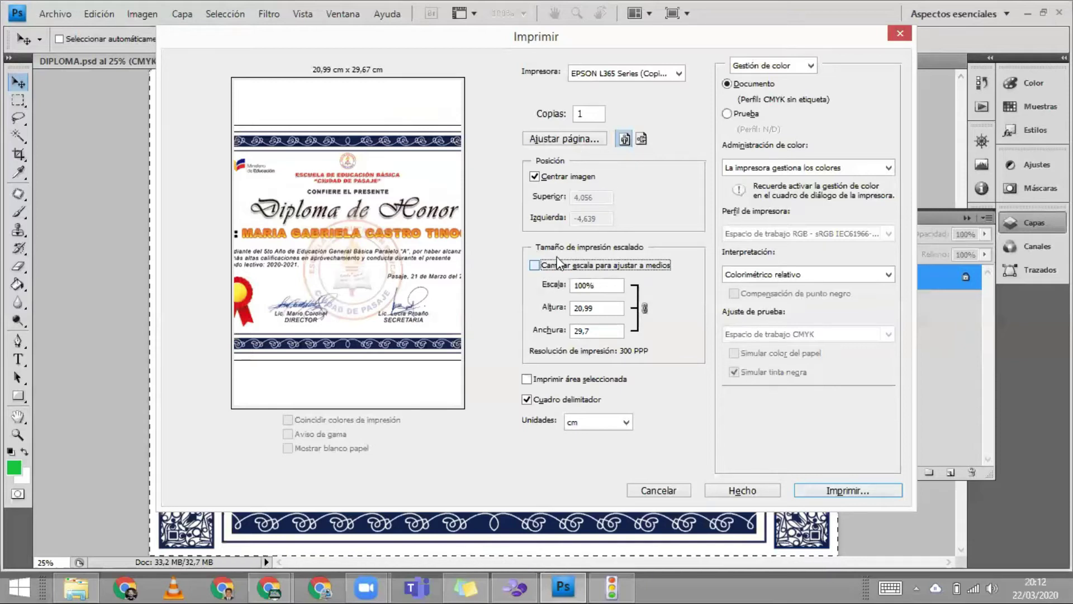
click(641, 139)
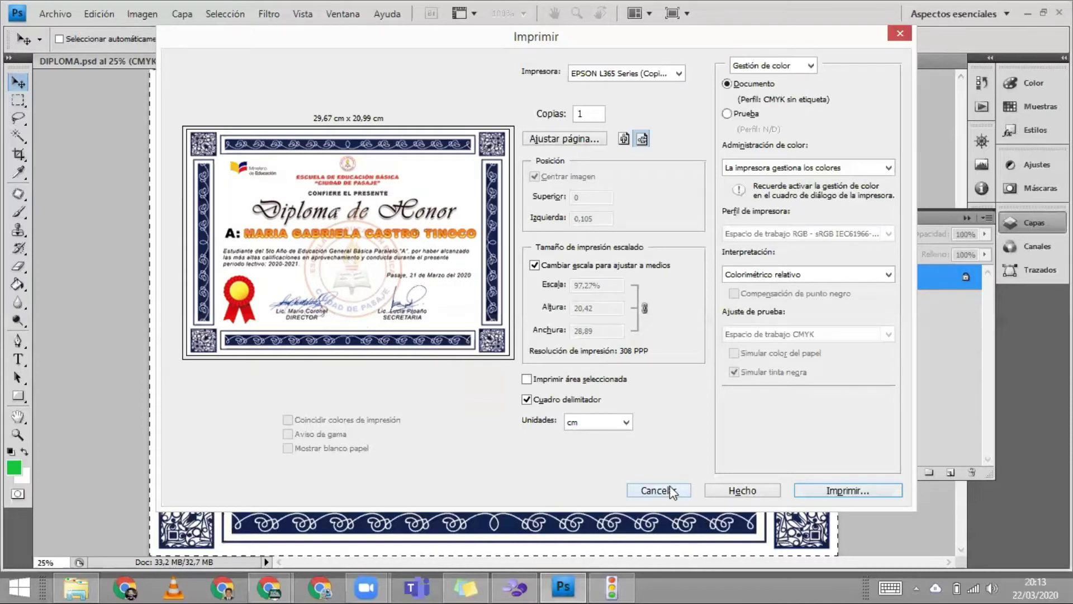
- Cancel printing, then close DIPLOMA.psd and Sin título-1 without saving either
click(672, 491)
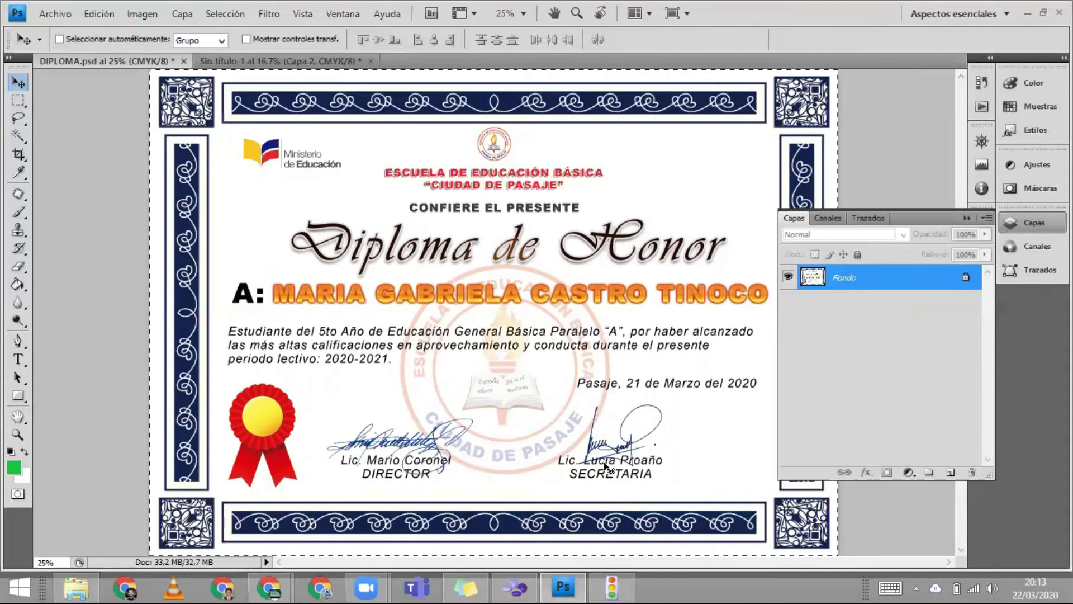
key(ctrl+w)
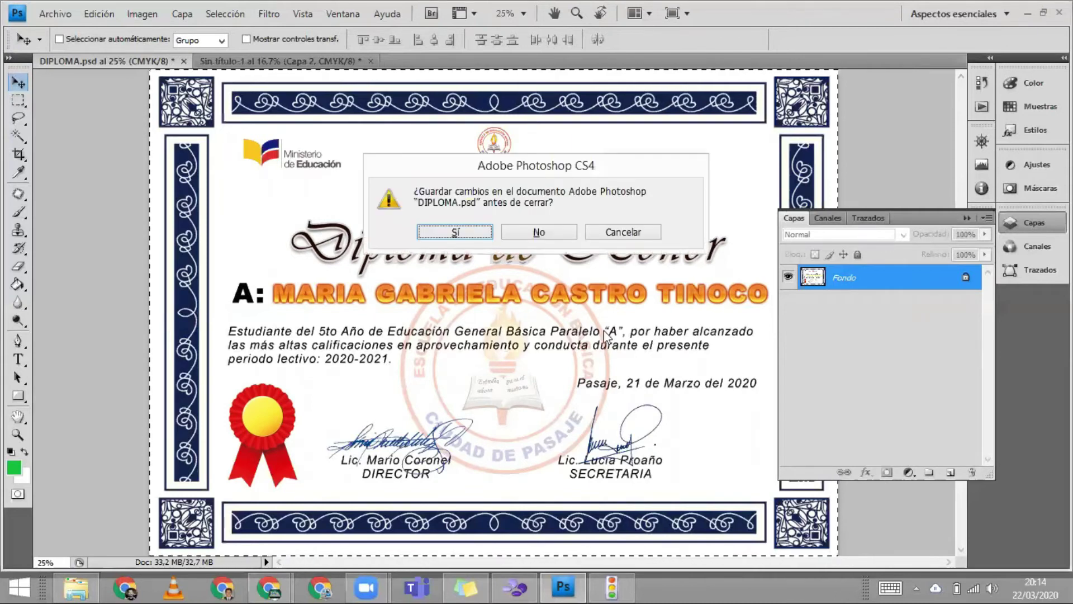
click(540, 231)
key(ctrl+w)
click(566, 236)
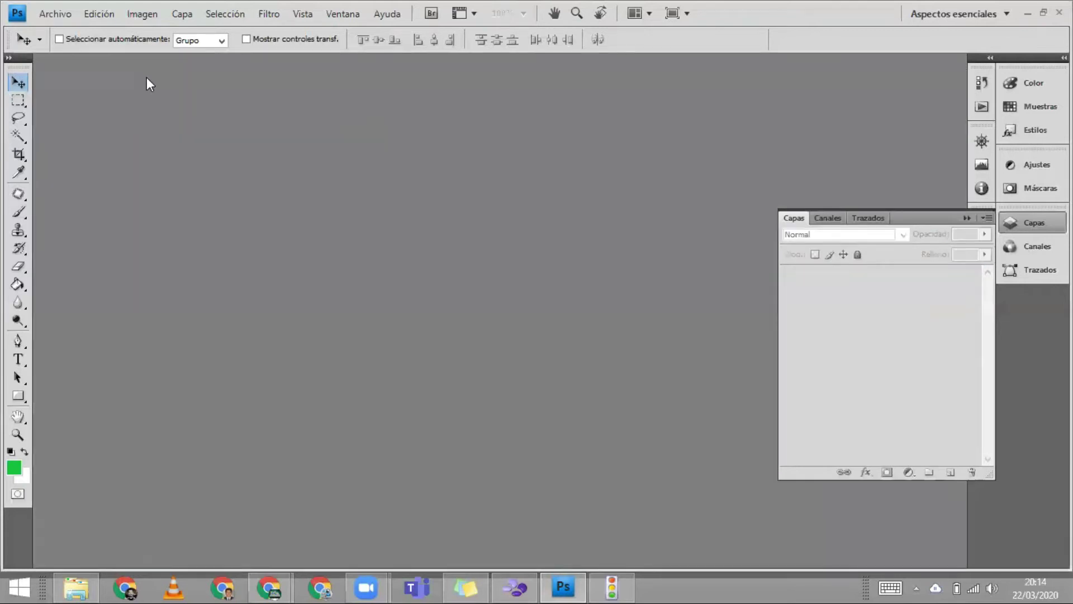
click(54, 16)
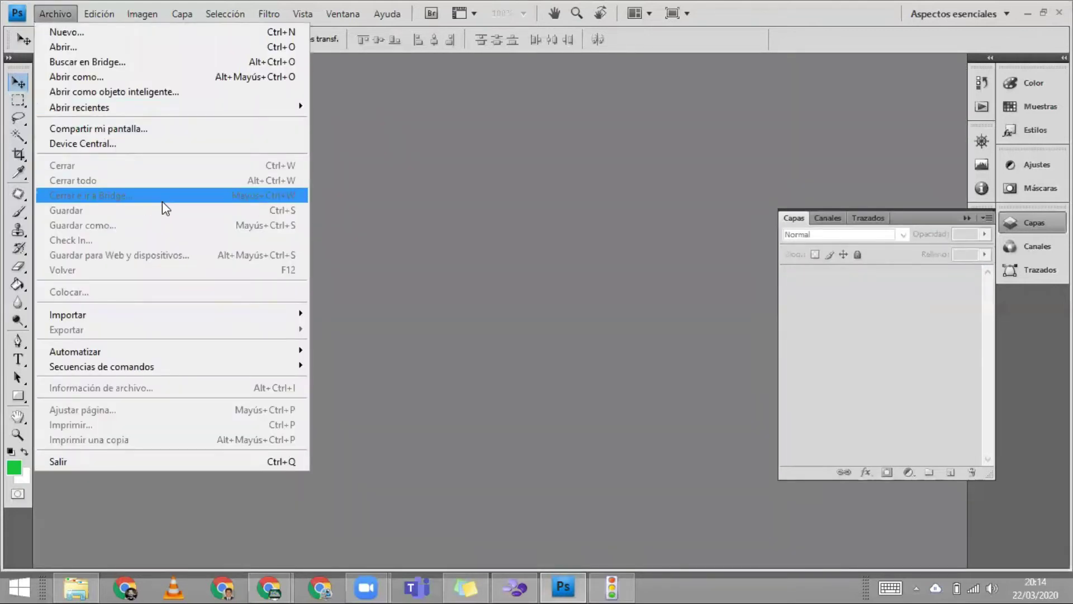
mouse_move(126, 314)
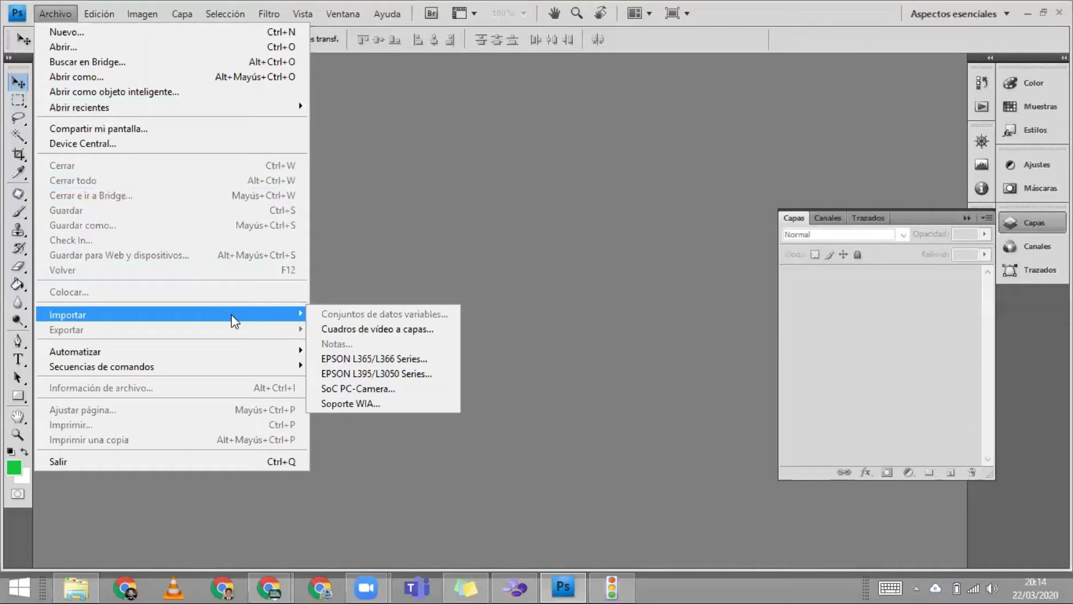
- Create a new document from the Papel internacional A4 preset: 210×297 mm, 300 ppi, CMYK
click(162, 34)
click(454, 158)
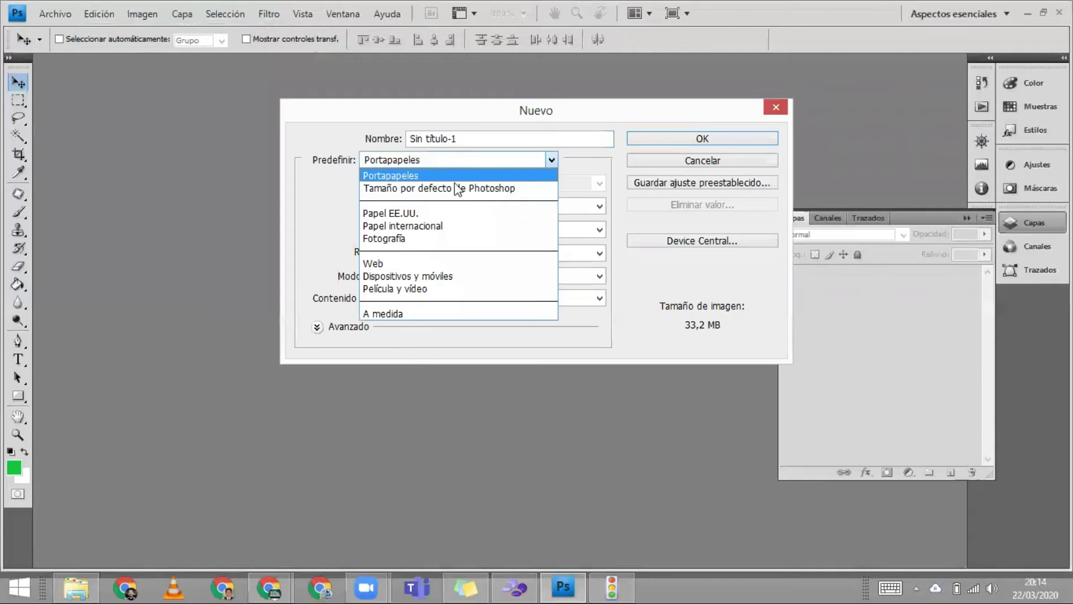
click(459, 225)
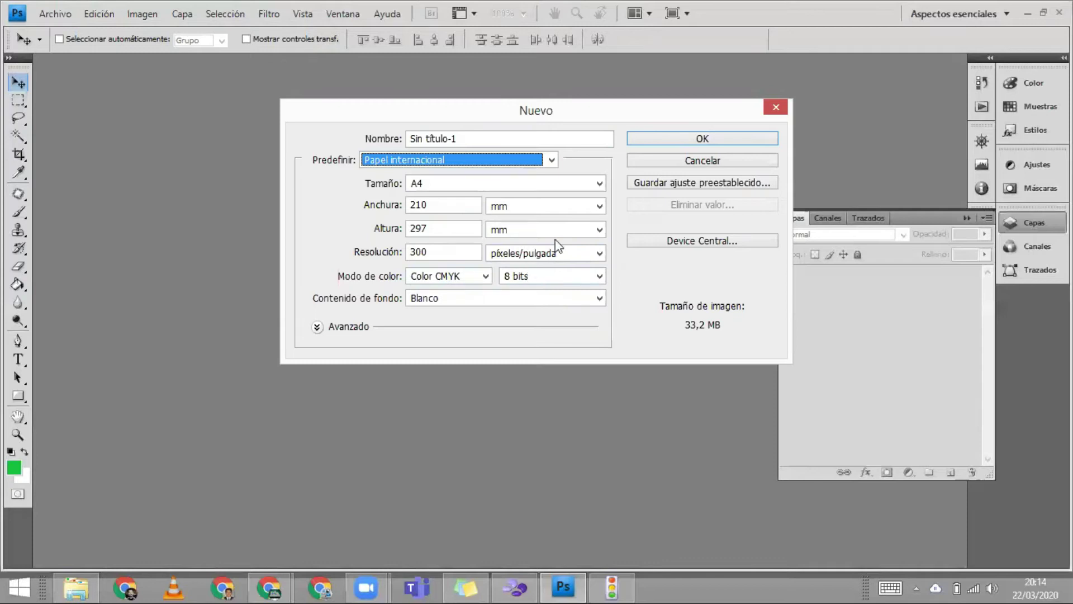
click(655, 141)
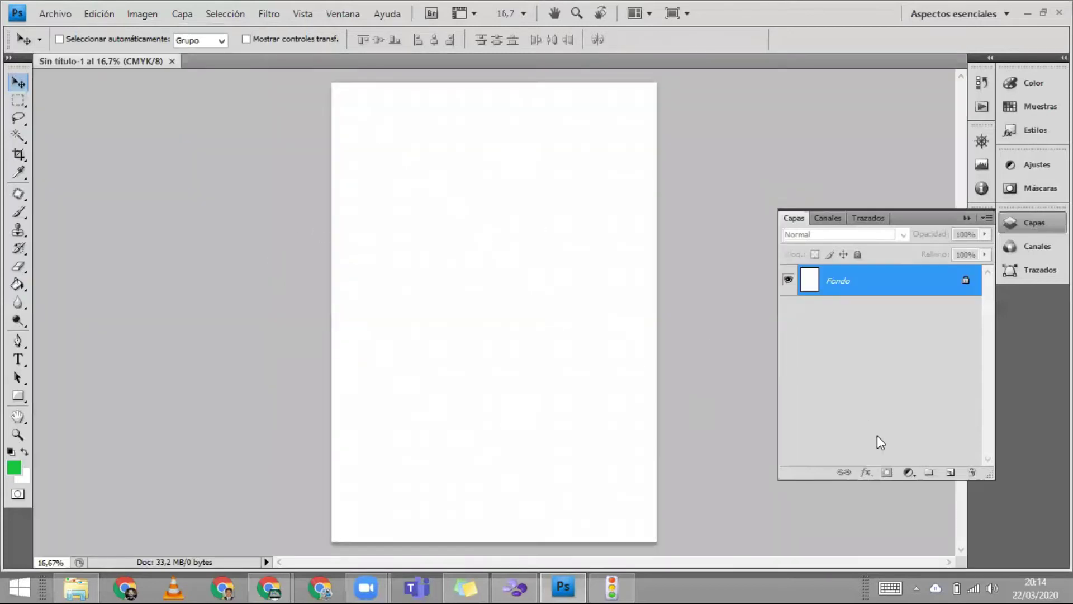
- Add three new empty layers and rename the bottom one AMARILLO
click(951, 474)
click(950, 474)
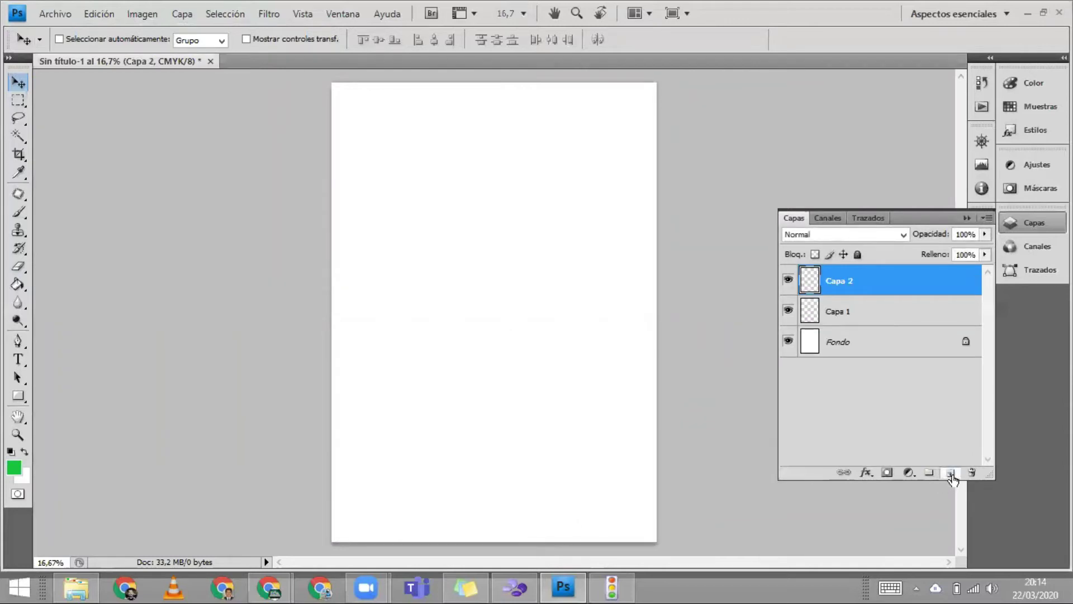
click(951, 474)
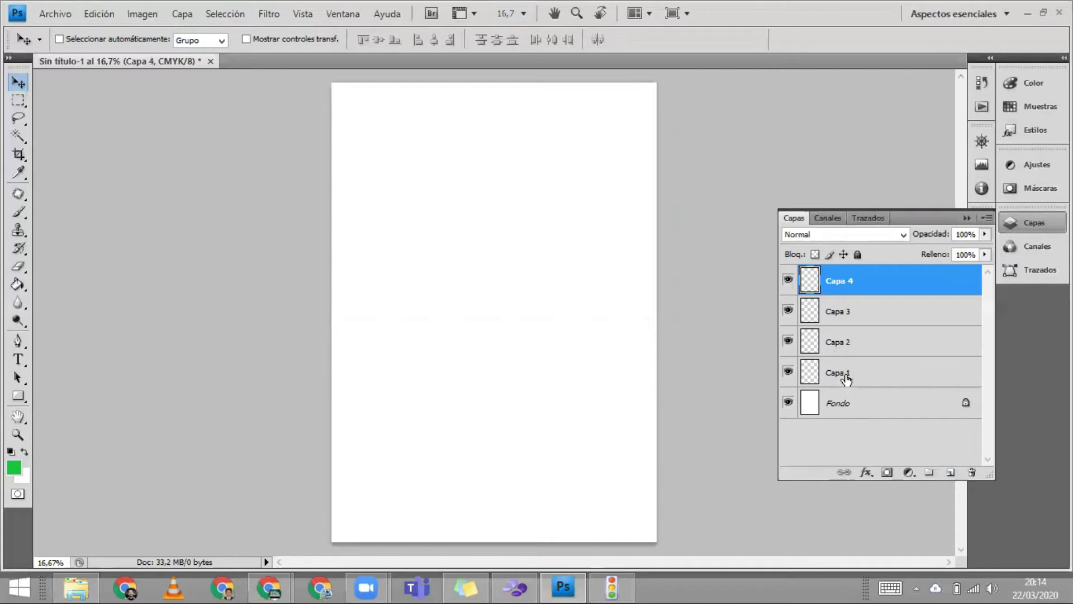
double_click(846, 373)
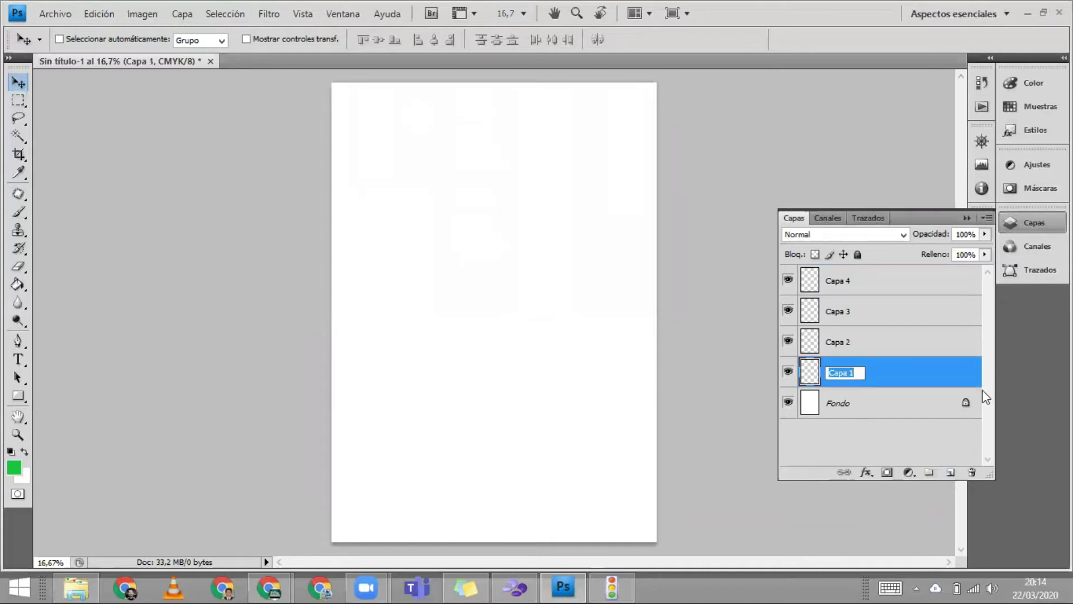
text(AMARILLO)
key(Return)
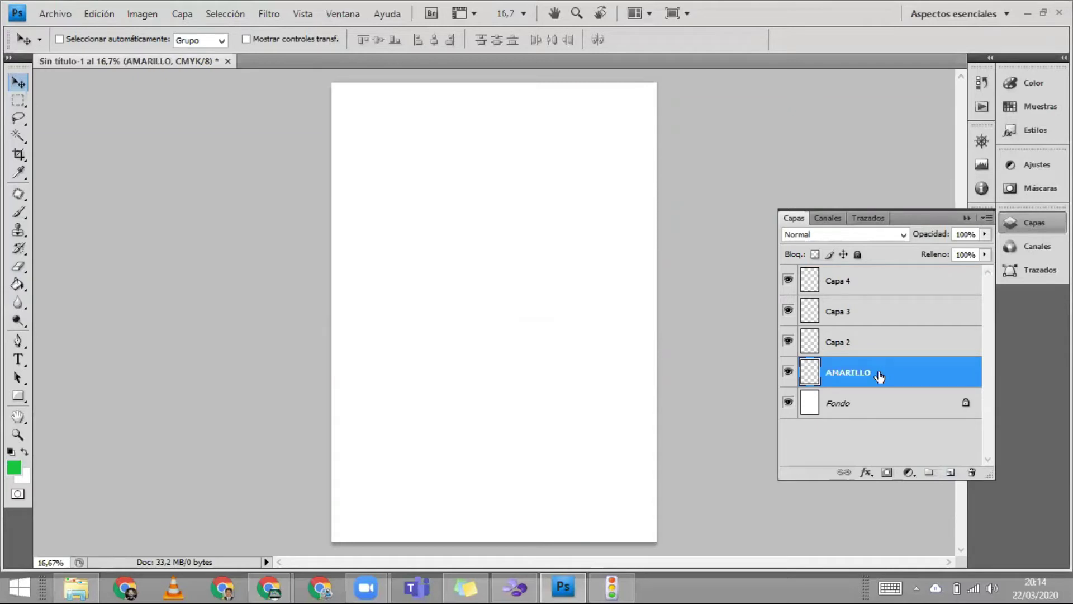
- Rename the remaining empty layers MAGENTA, CYAN and NEGRO
double_click(837, 349)
text(MAGENTA)
key(Return)
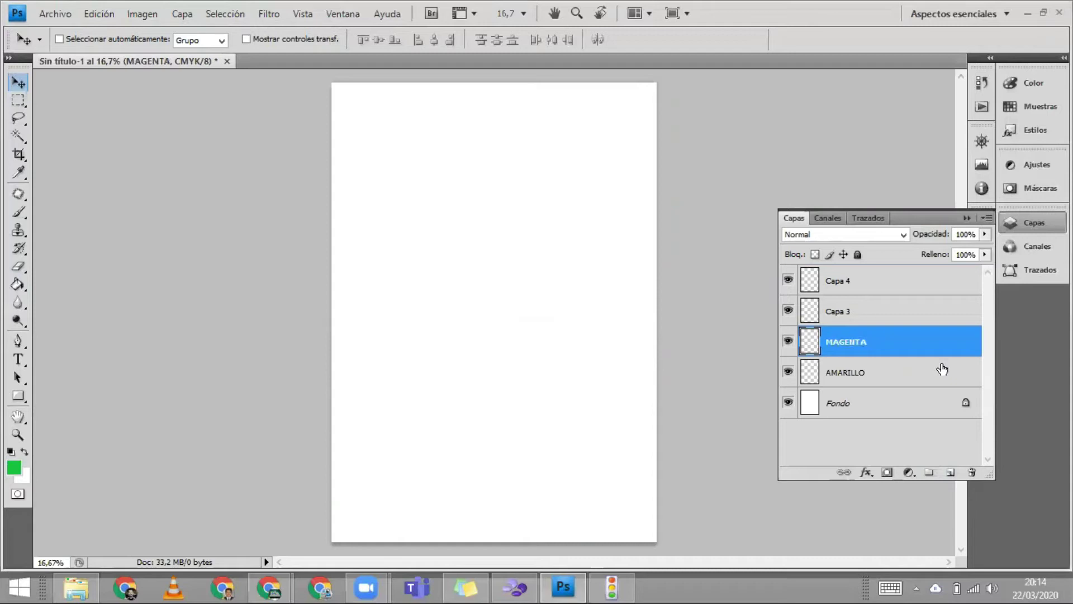
double_click(842, 313)
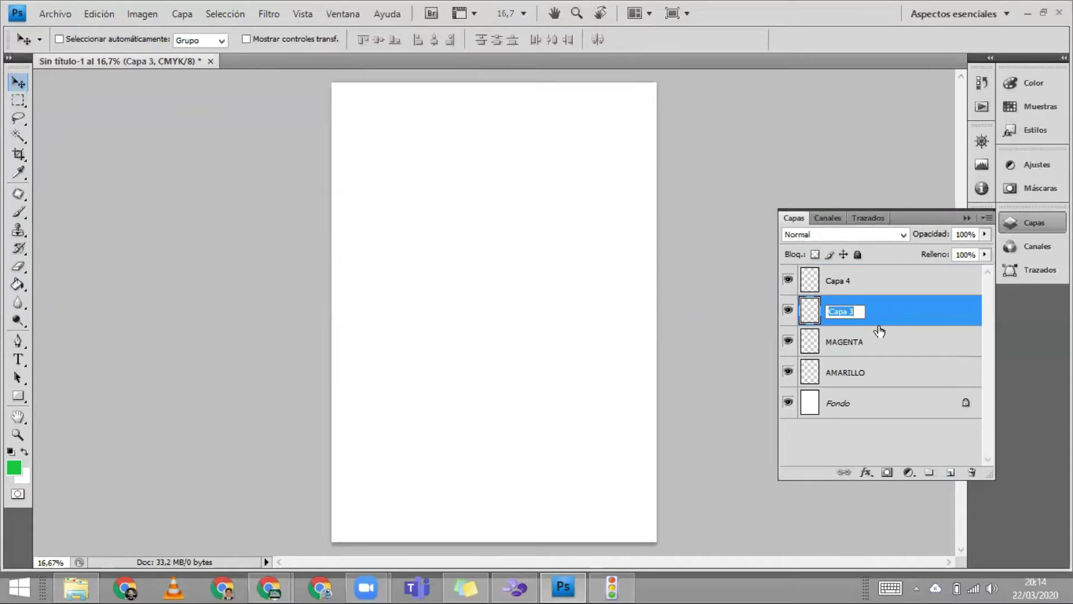
text(CYAN)
key(Return)
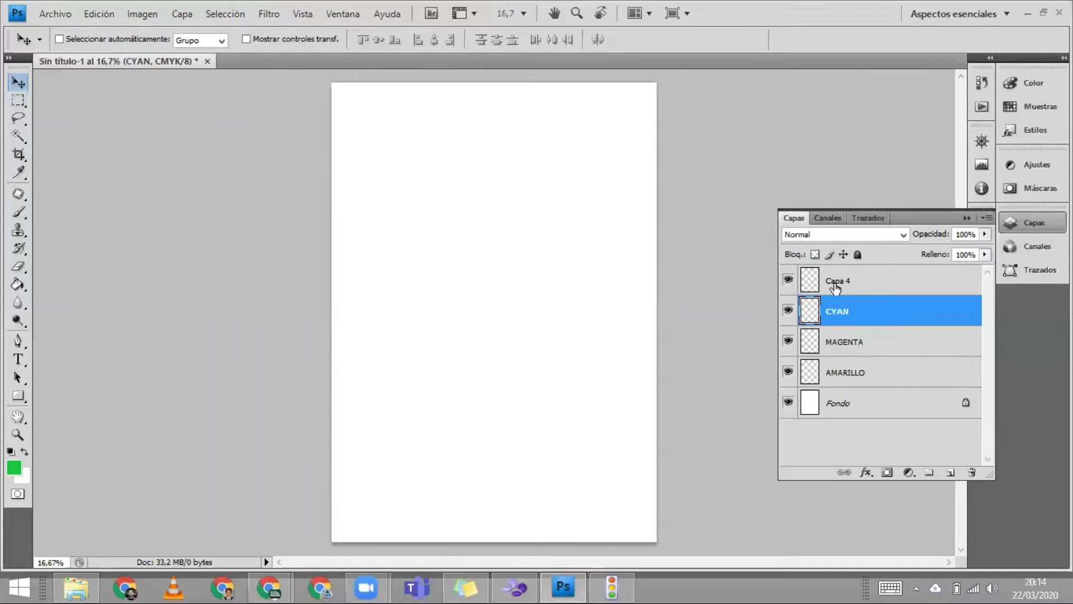
double_click(841, 282)
text(NEGRO)
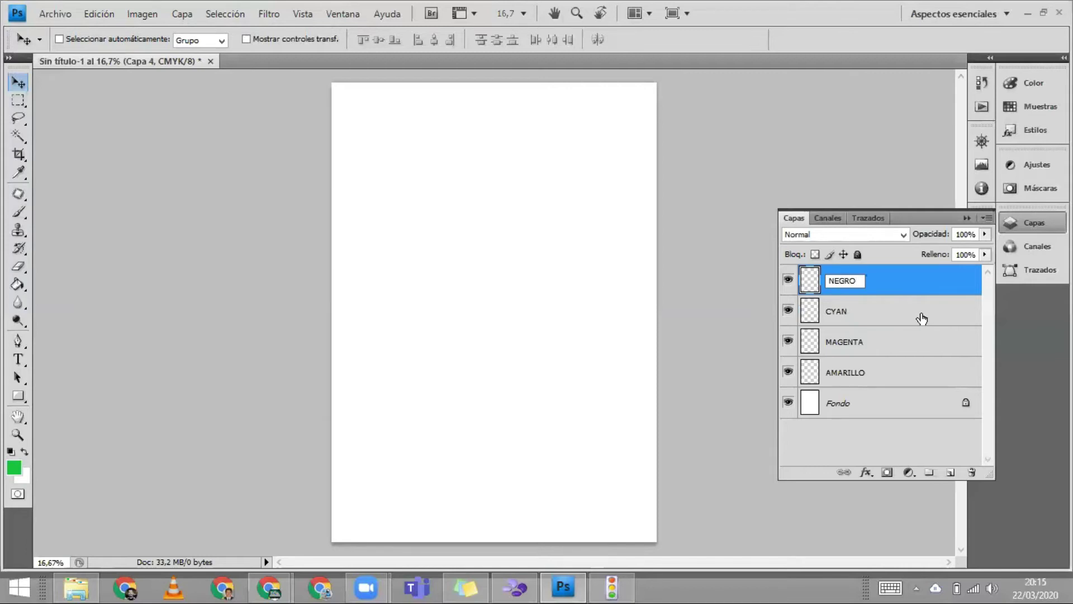
key(Return)
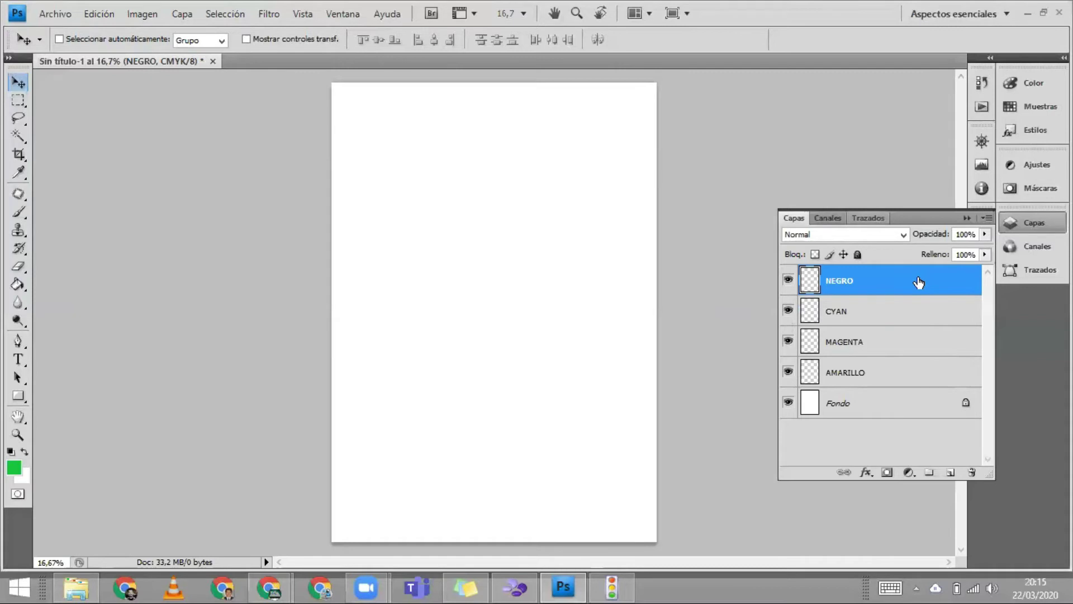
- Draw a tall rectangular marquee selection near the page's left edge
click(18, 100)
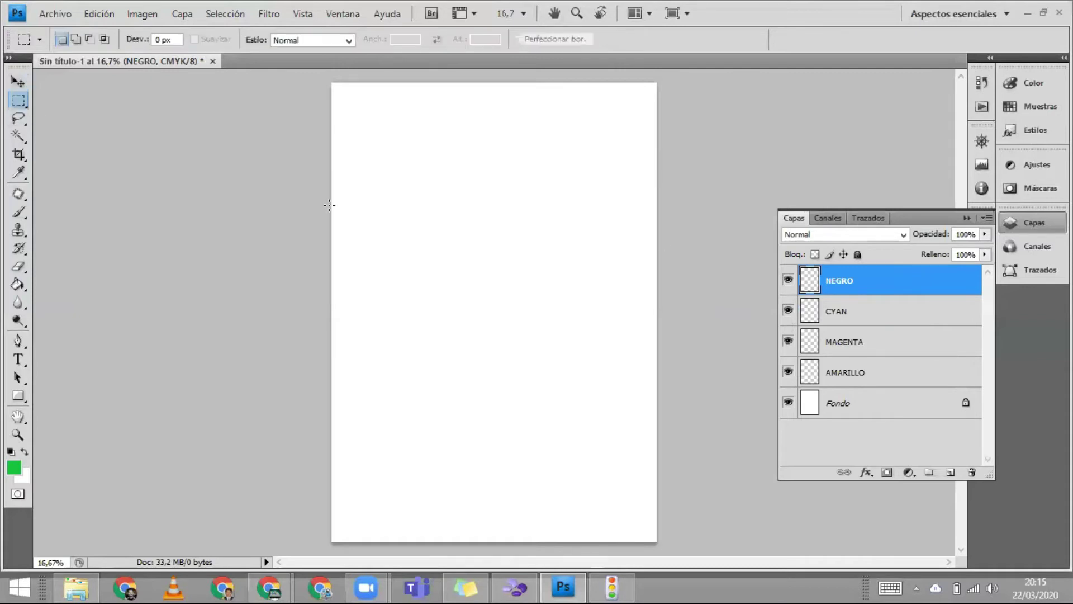
drag(417, 320, 413, 517)
drag(414, 517, 413, 513)
- Set the foreground colour to pure black, C0 M0 Y0 K100
click(15, 469)
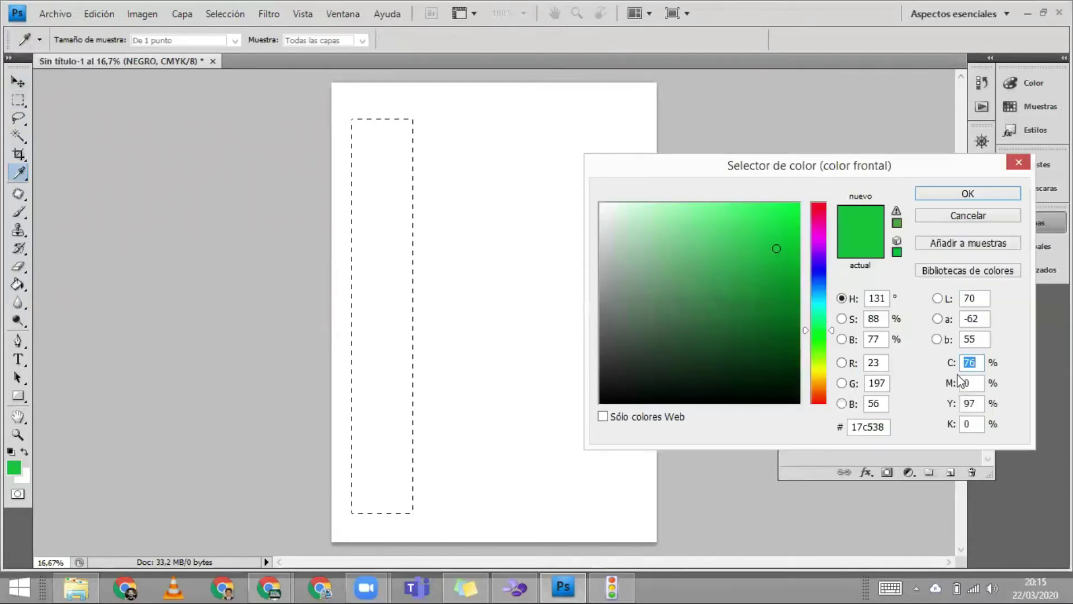
text(0)
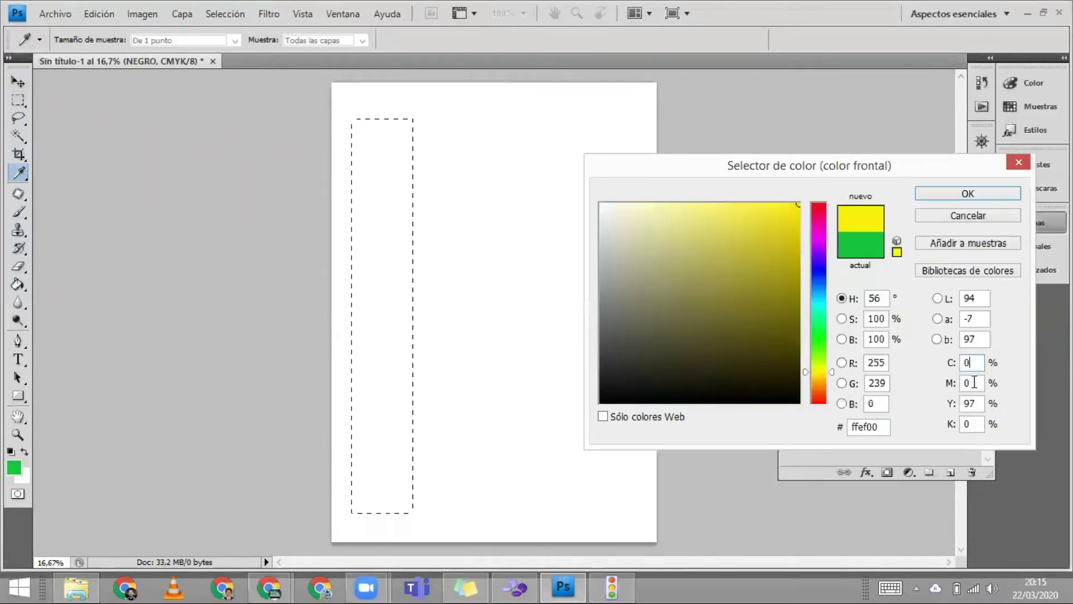
double_click(976, 403)
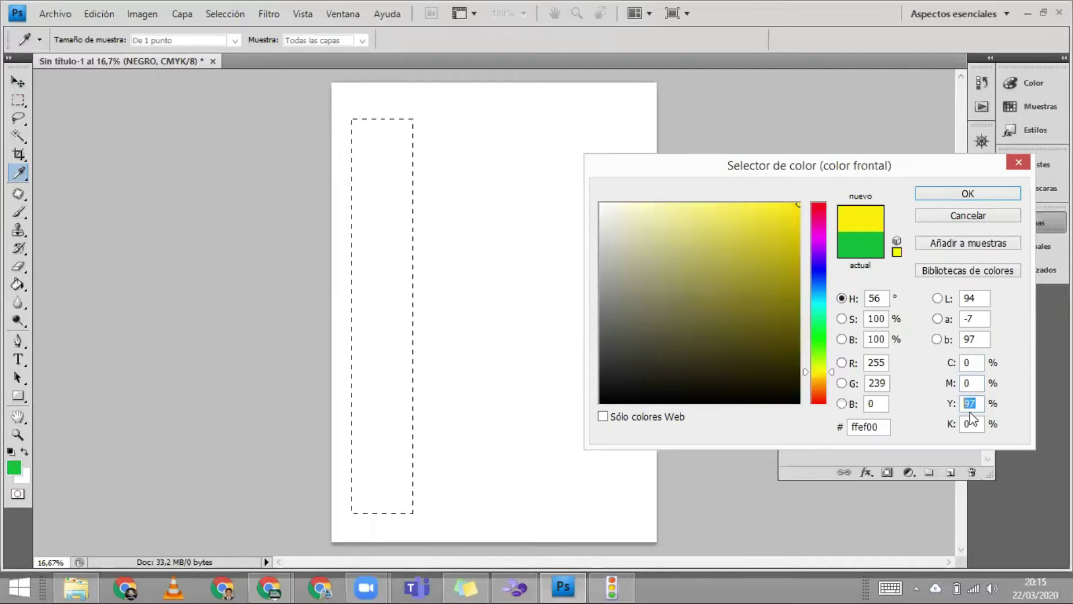
text(0)
double_click(966, 424)
text(10)
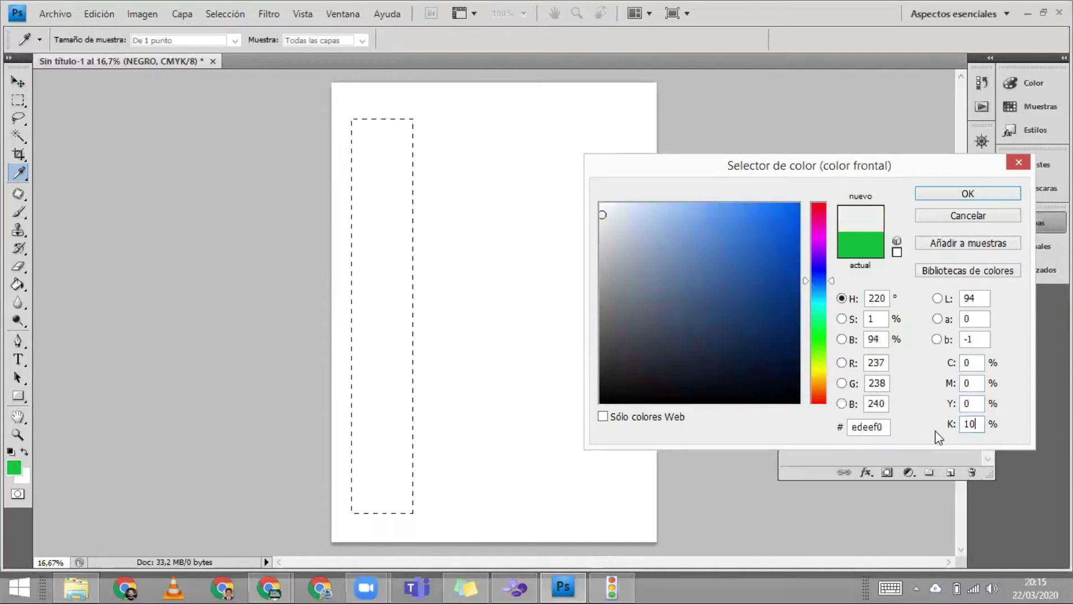
text(0)
click(943, 196)
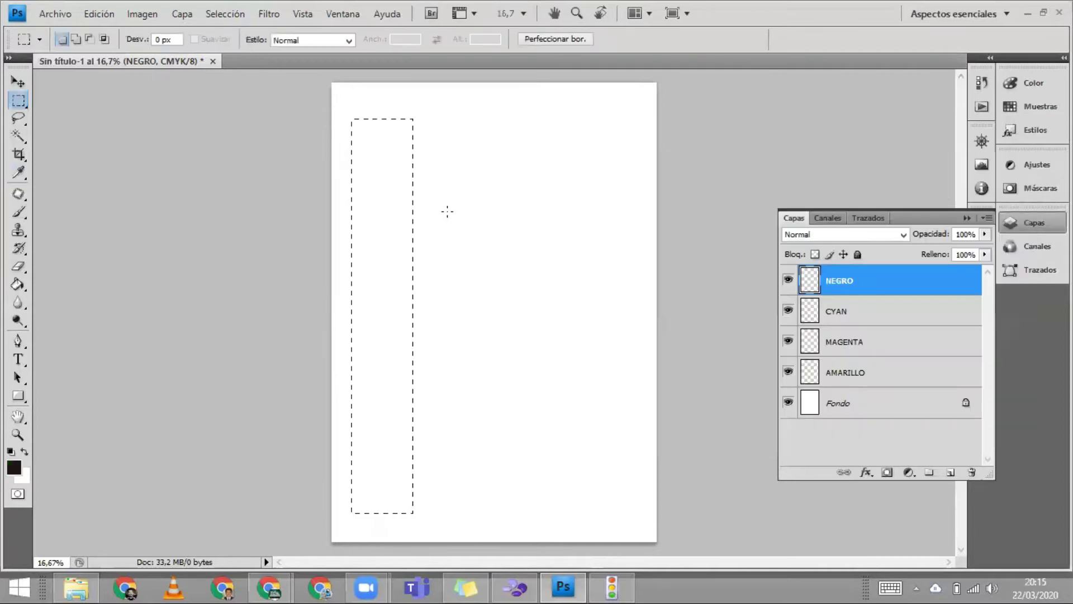
- Fill the selected bar with black using the Paint Bucket
click(18, 284)
click(377, 196)
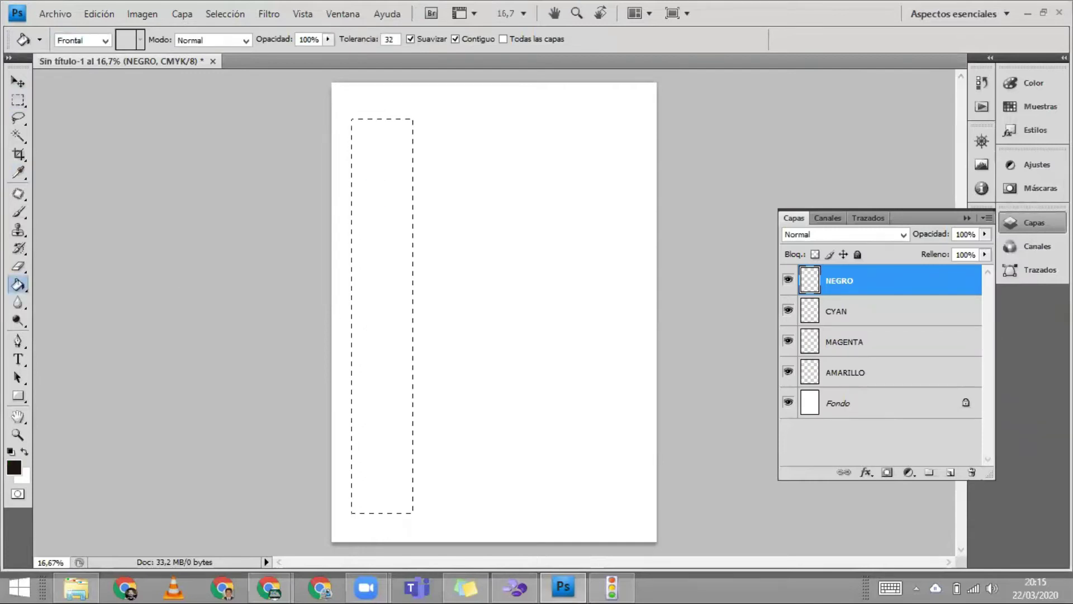
click(925, 324)
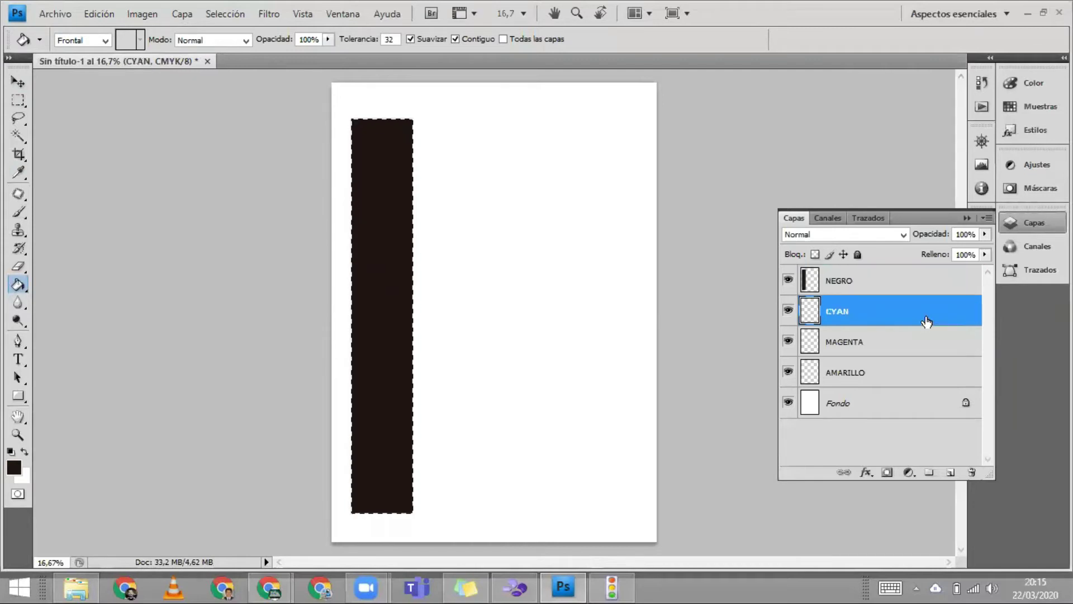
- Draw a tall rectangular selection right of the black bar, matching its height
click(18, 100)
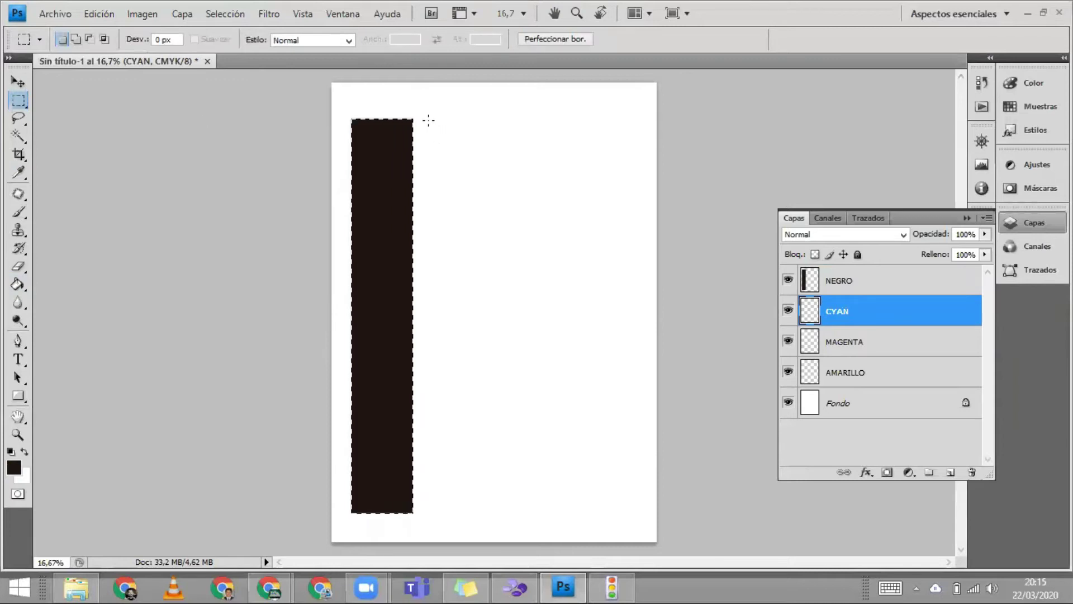
drag(428, 119, 444, 158)
drag(483, 475, 483, 513)
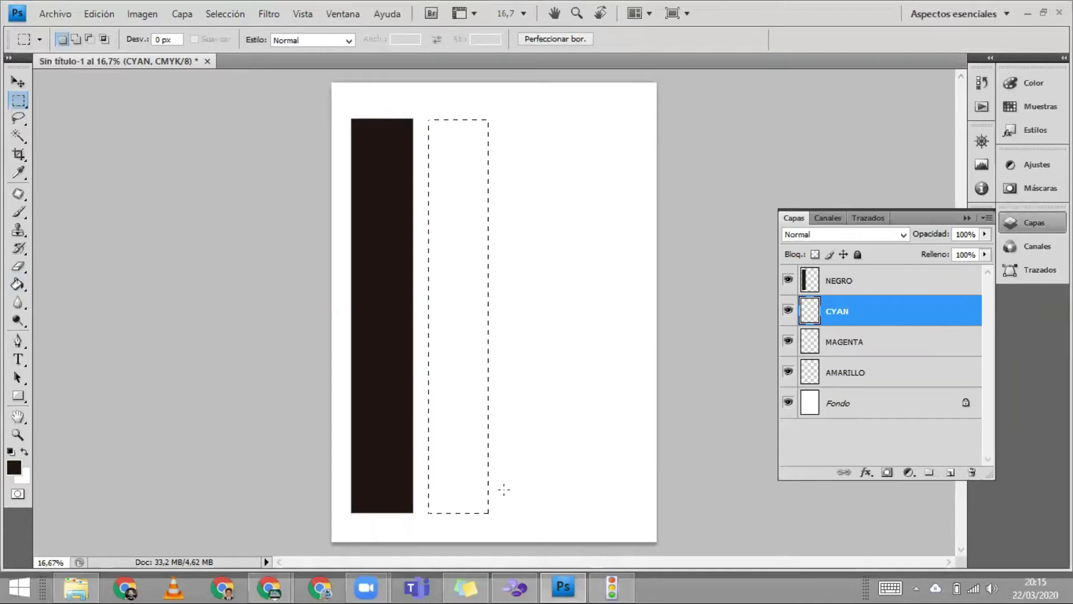
key(ctrl+d)
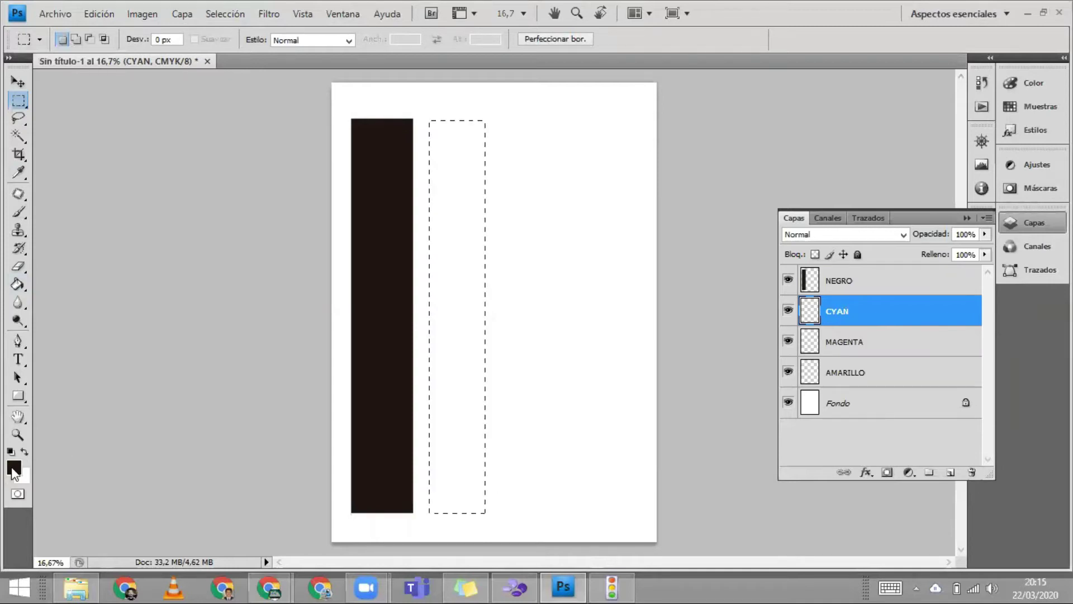
- Fill the second bar with cyan C100 M0 Y0 K0 on the CYAN layer
click(14, 468)
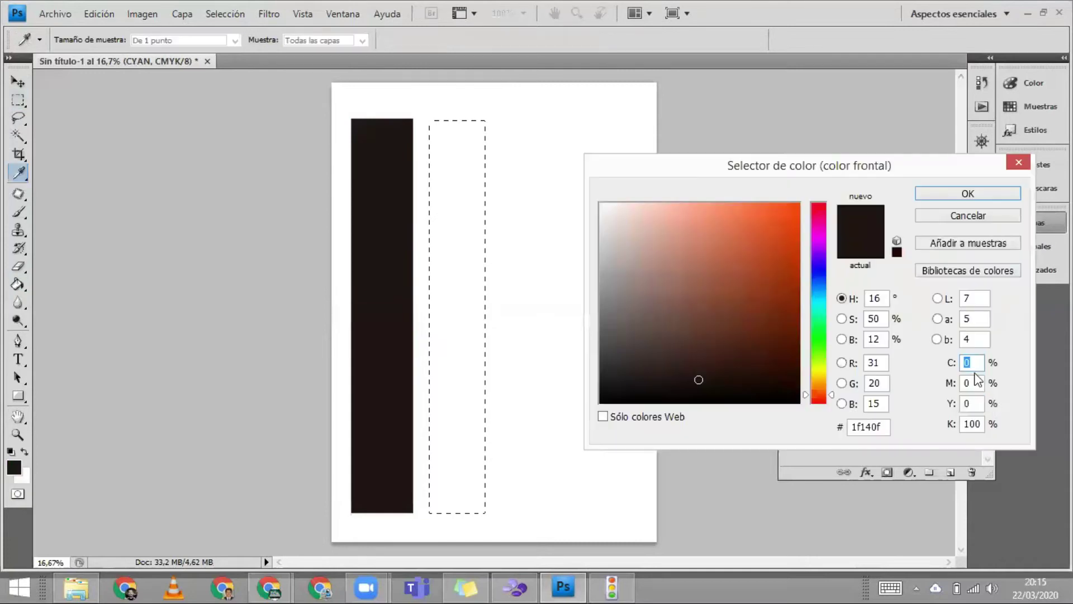
text(100)
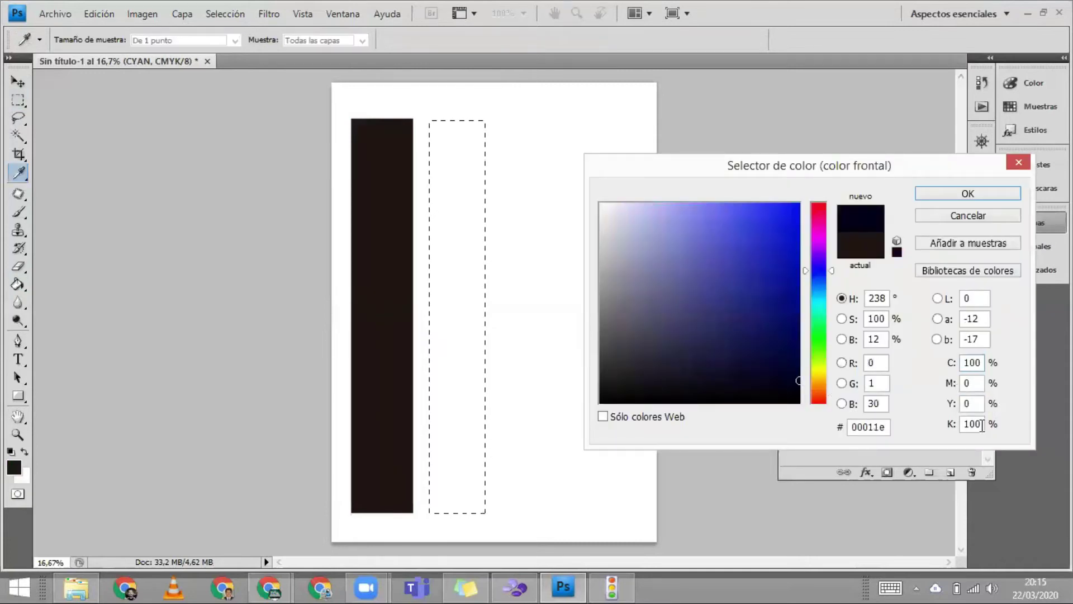
key(Tab)
key(Tab)
key(Tab)
text(0)
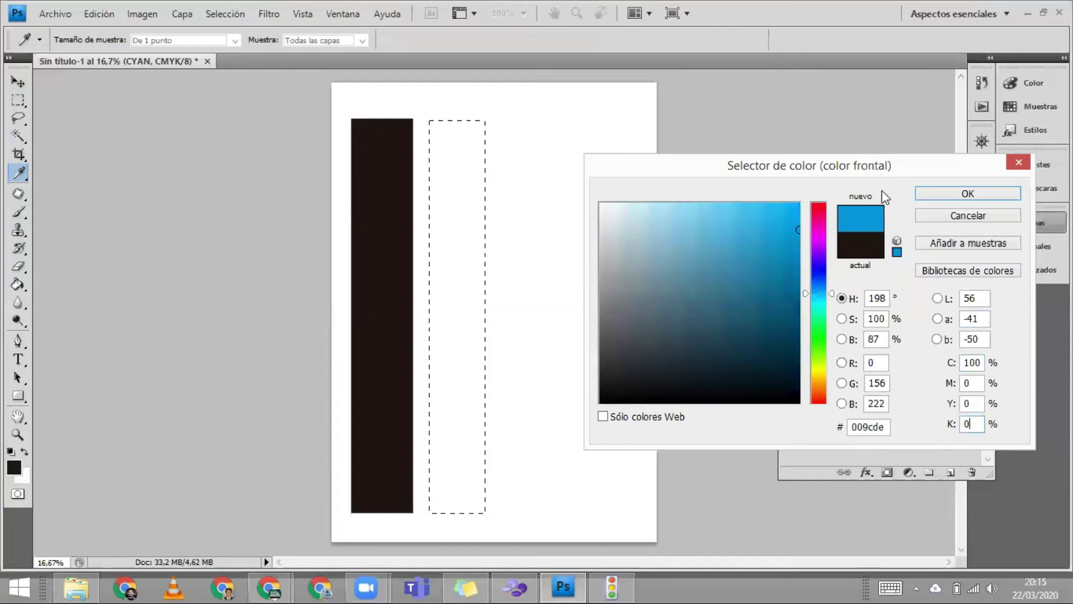
click(968, 193)
click(17, 285)
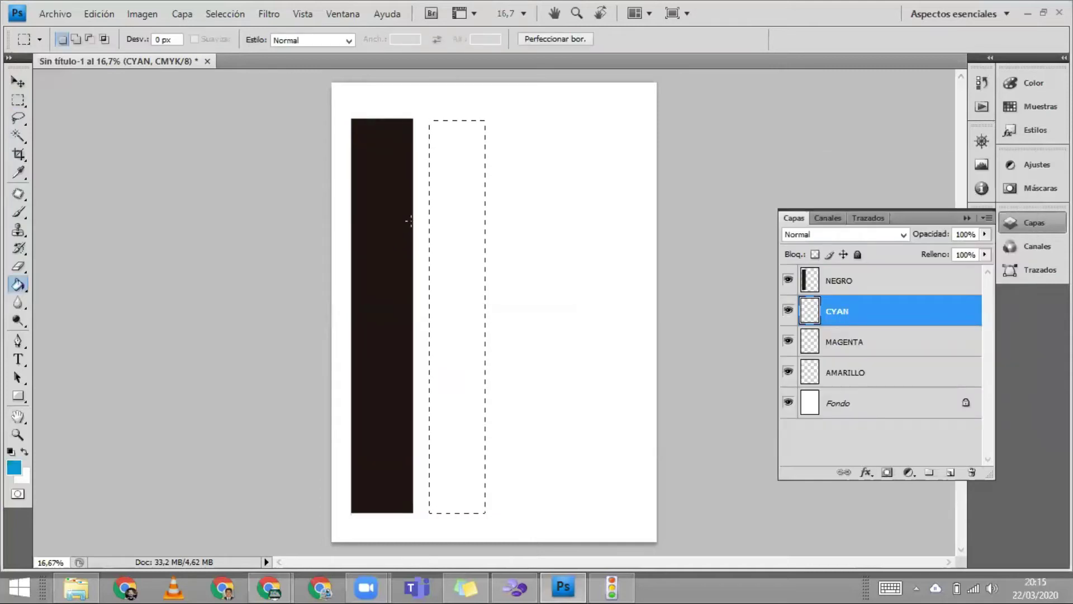
key(alt+BackSpace)
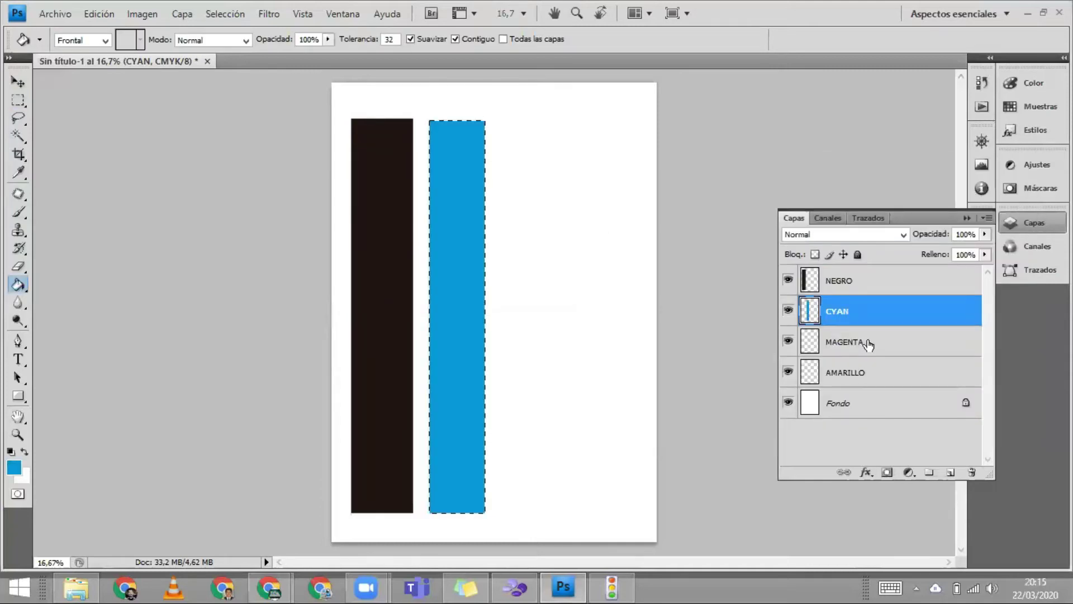
click(868, 344)
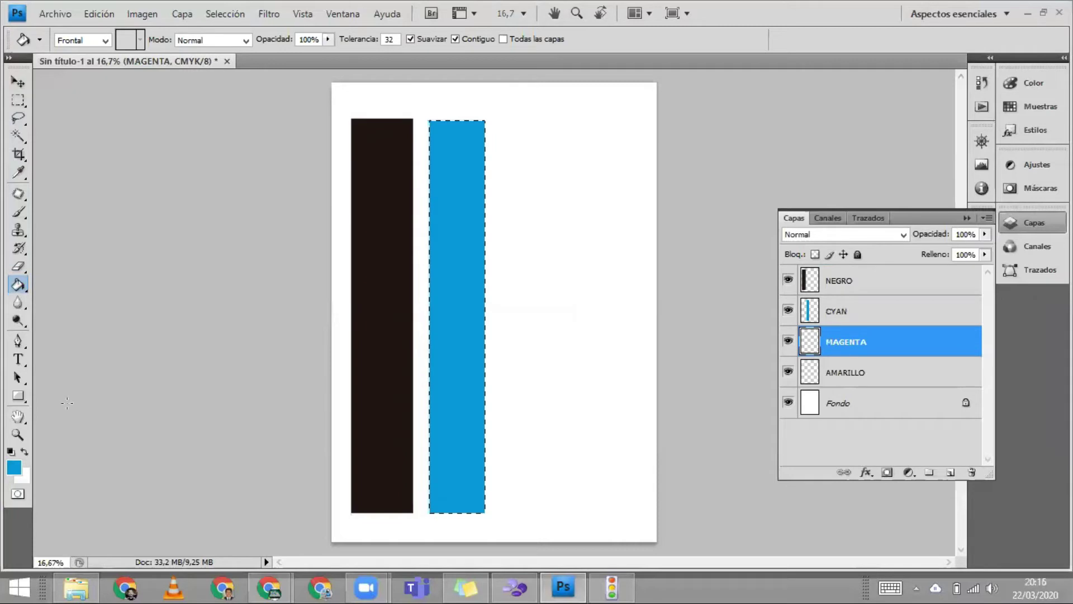
- Select a full-height rectangle to the right of the cyan bar
click(18, 102)
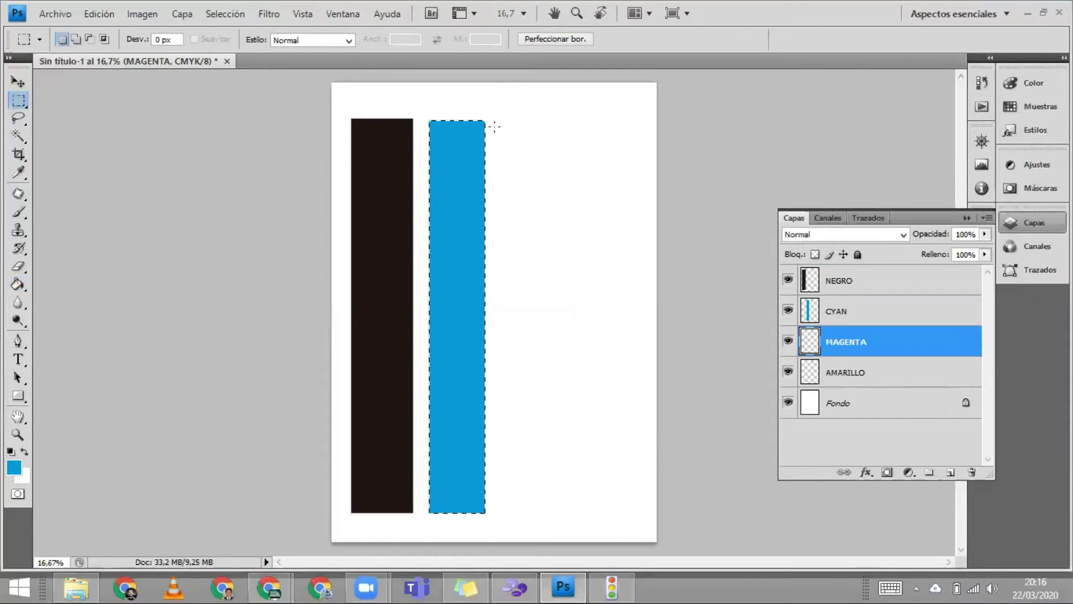
drag(500, 120, 559, 263)
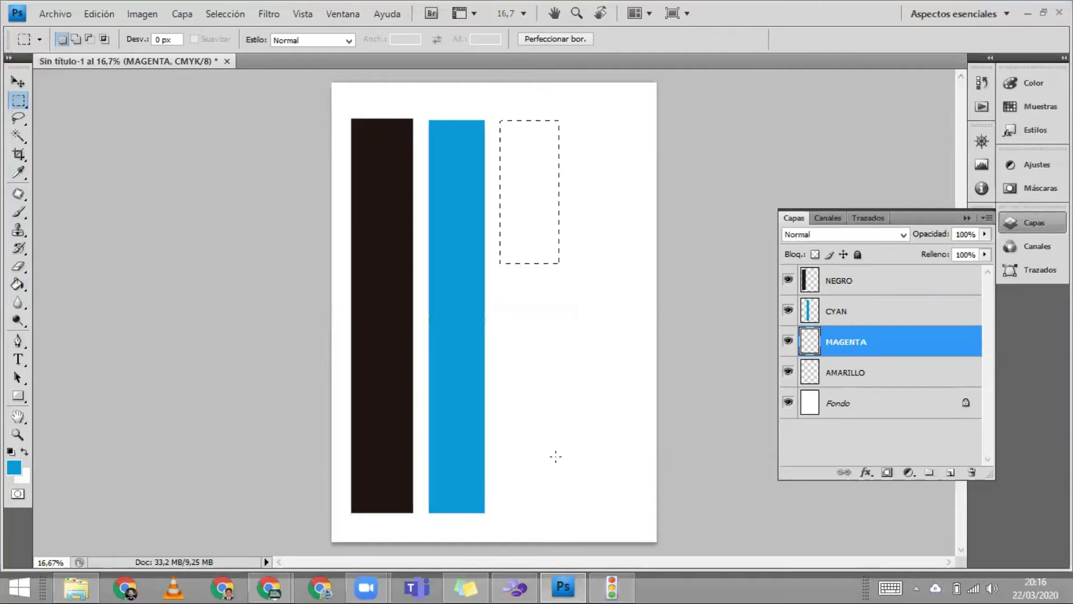
drag(560, 500, 558, 514)
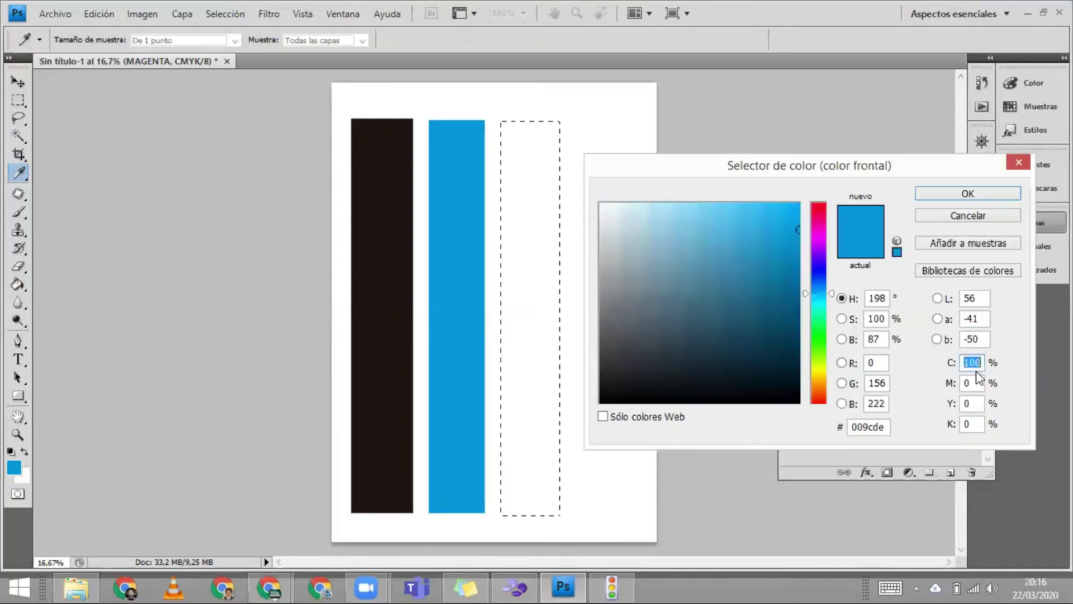
- Fill the third bar with magenta C0 M100 Y0 K0 on the MAGENTA layer
text(0)
key(Tab)
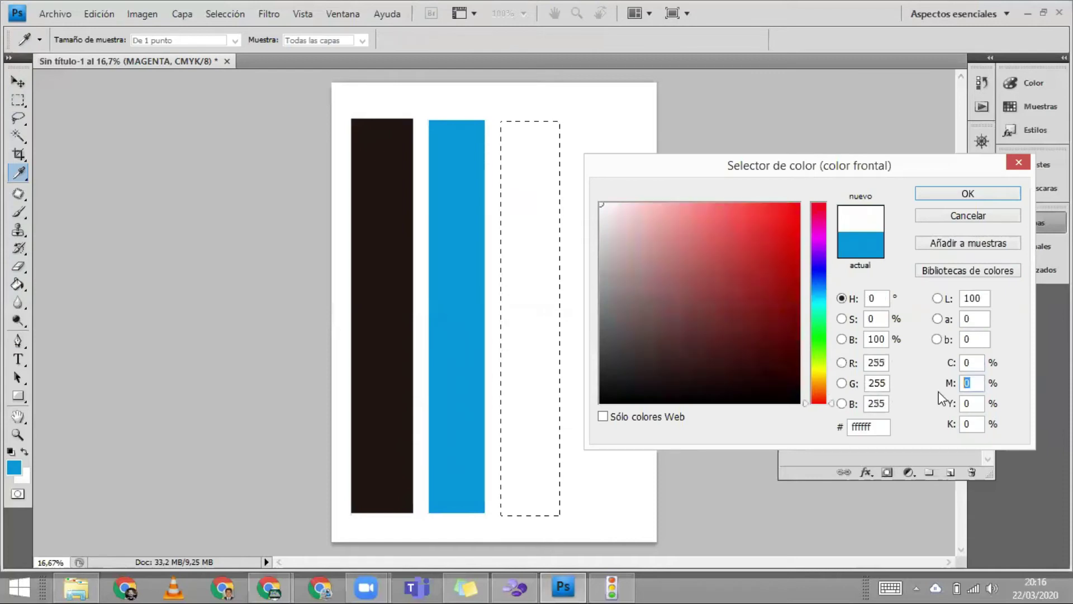
text(100)
click(960, 199)
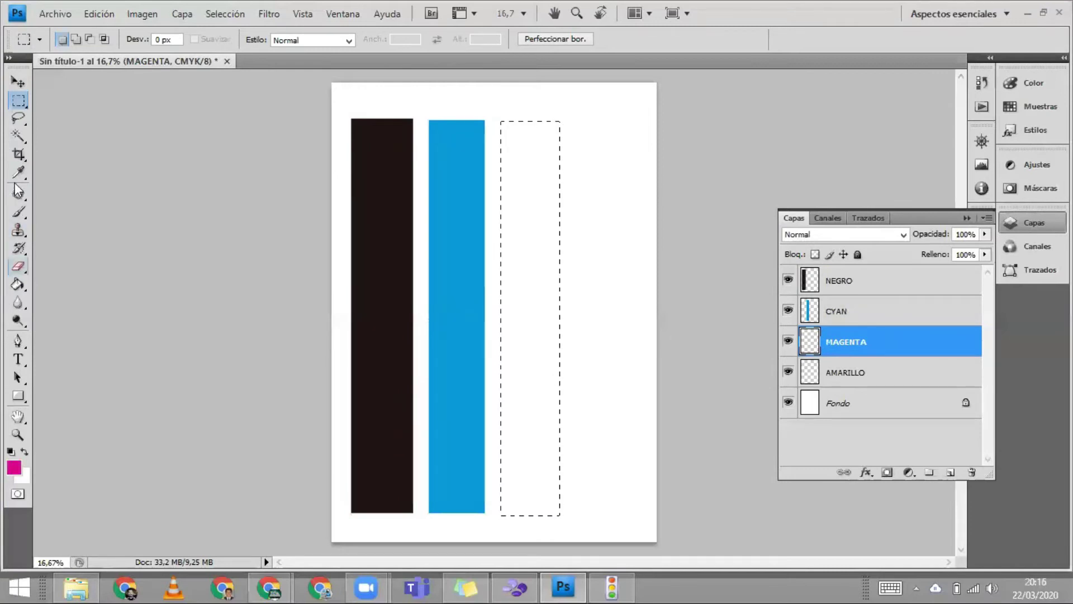
click(18, 284)
click(530, 281)
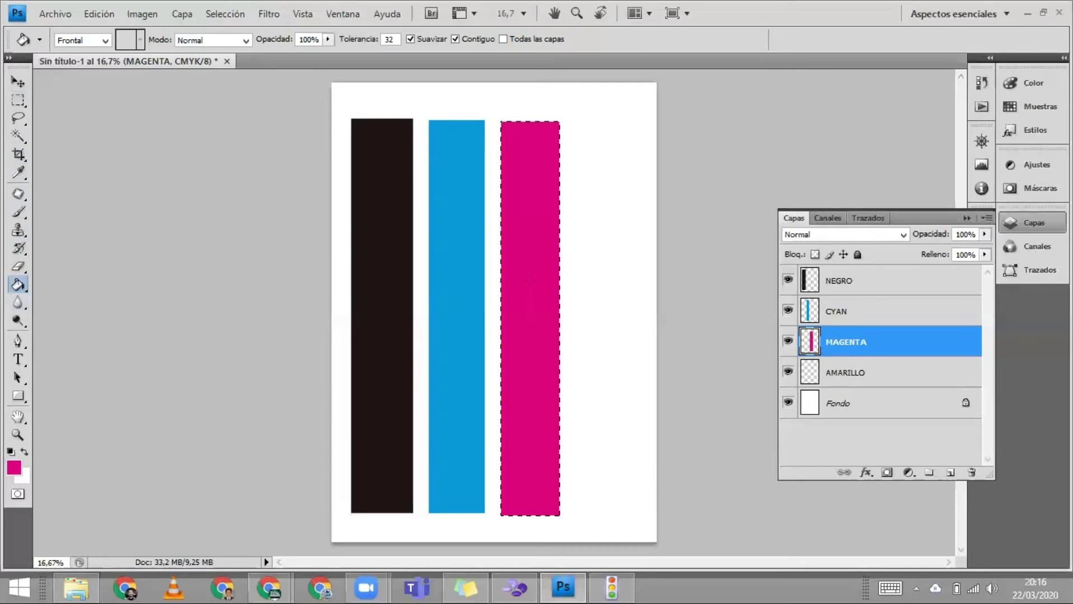
key(alt+bracketleft)
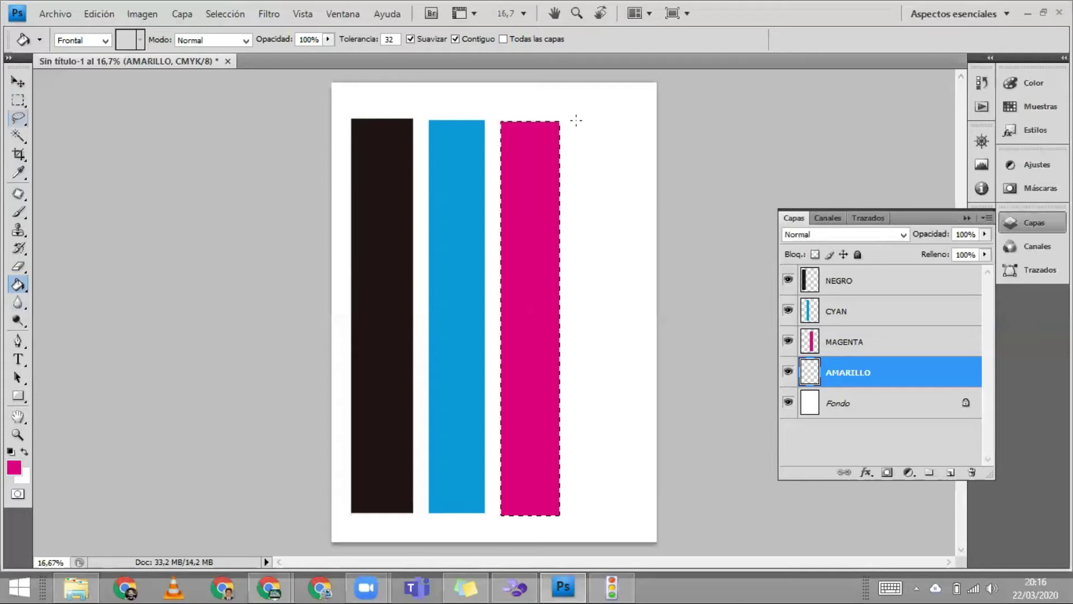
- Mark the fourth bar's rectangle to the right of the magenta bar
key(m)
key(ctrl+z)
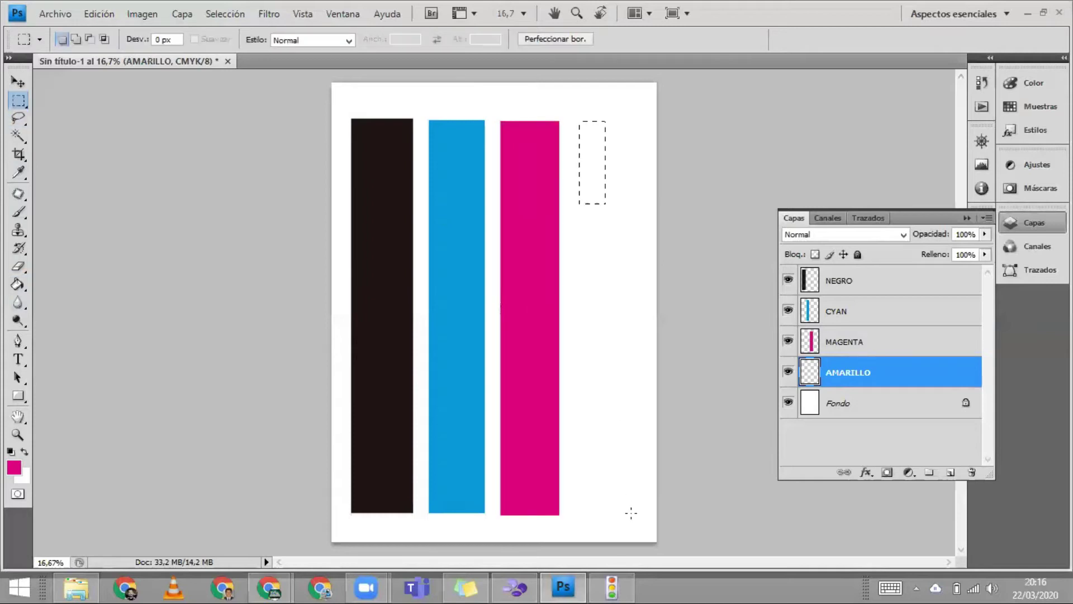
drag(632, 516, 634, 515)
- Fill the fourth bar with yellow C0 M0 Y100 K0 on AMARILLO, then deselect
click(14, 467)
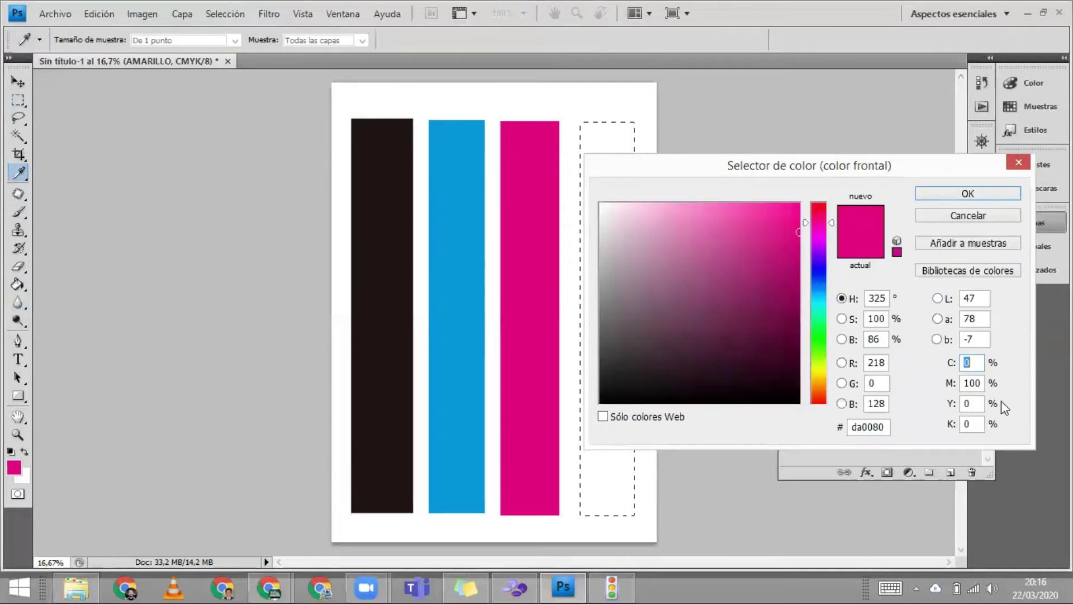
key(Tab)
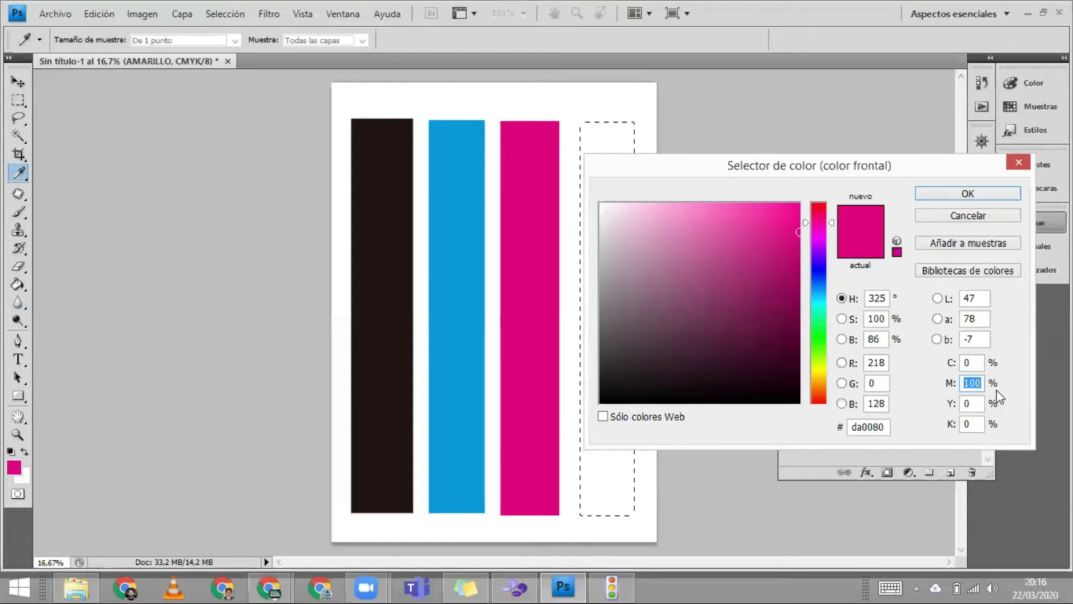
text(0)
key(Tab)
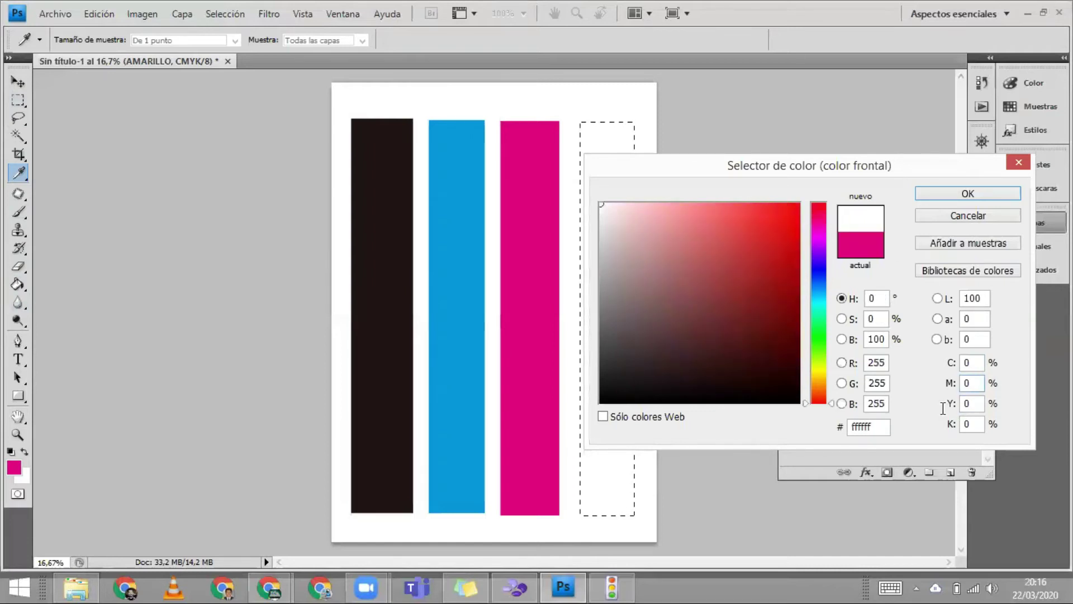
text(100)
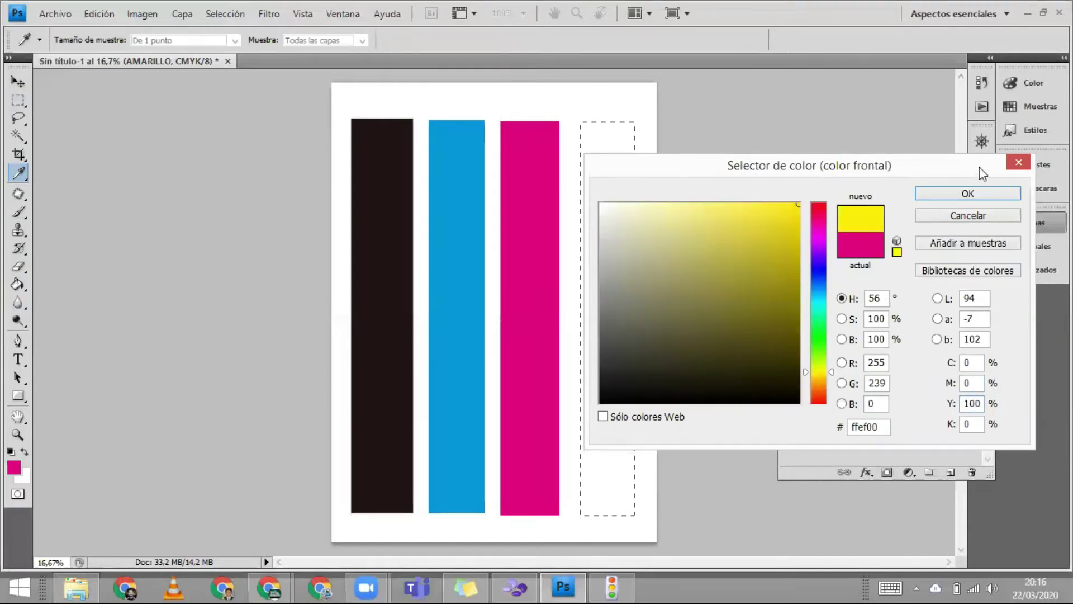
click(967, 193)
key(m)
key(g)
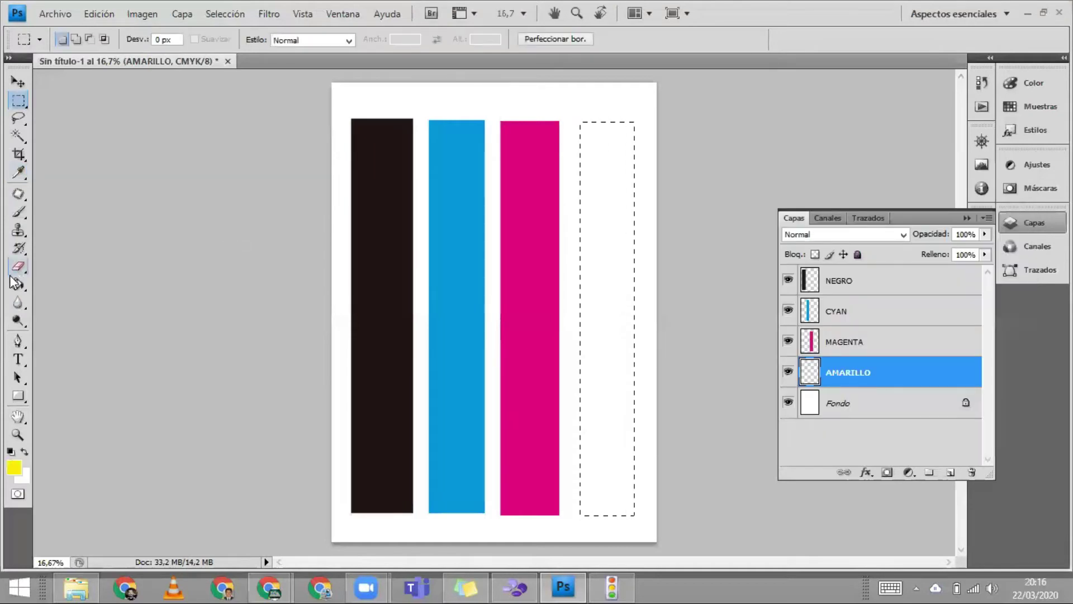
click(607, 285)
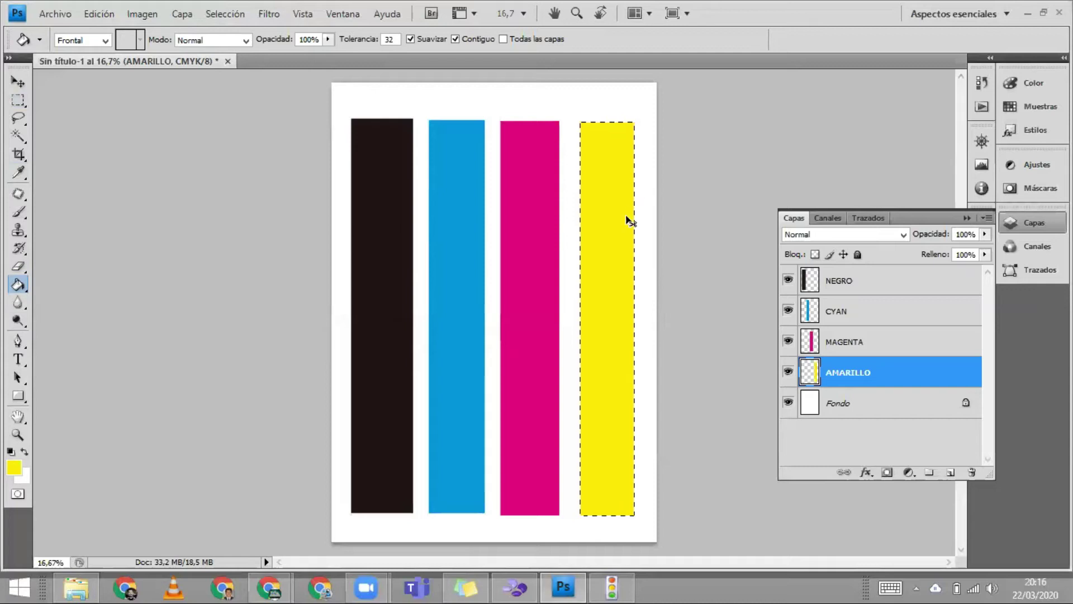
key(ctrl+d)
key(ctrl+p)
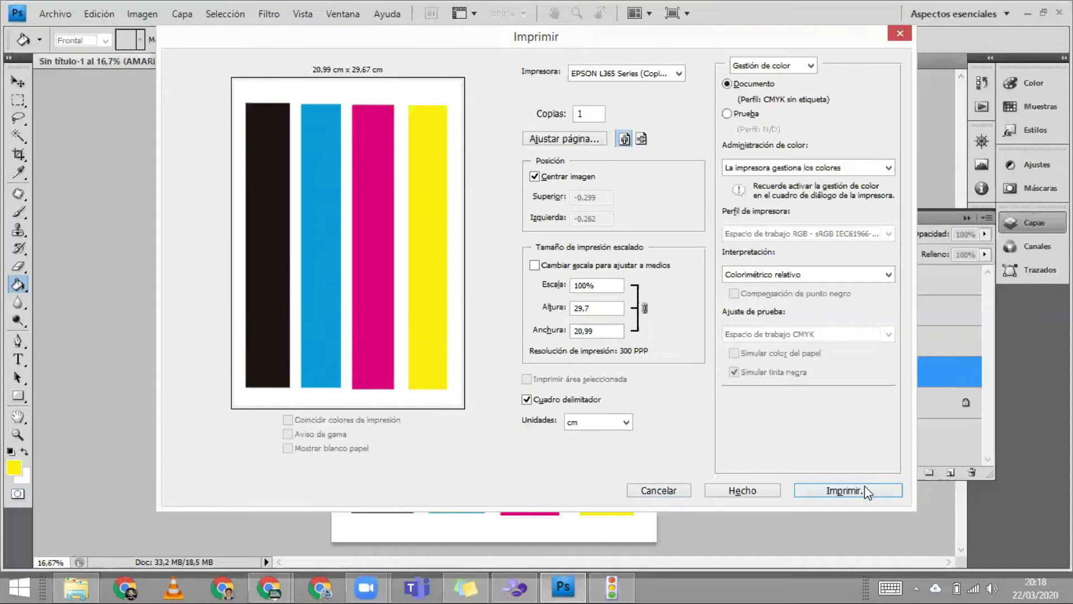
click(677, 495)
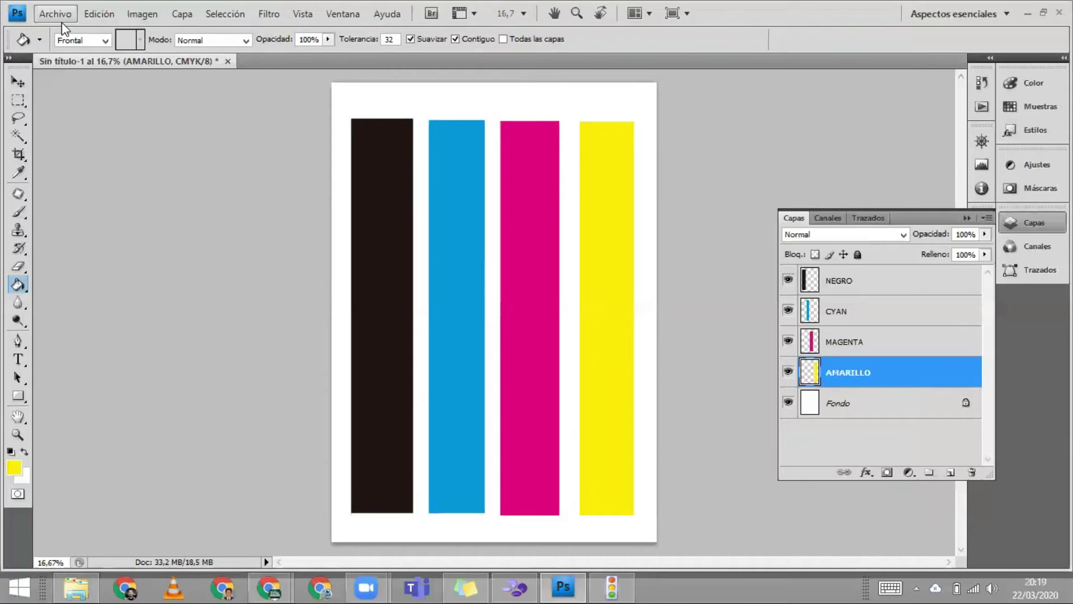
- Save the page as PRUEBA DE IMPRESION.psd in Downloads and close the document
key(ctrl+shift+s)
text(PRUEBA DE IMPRESION)
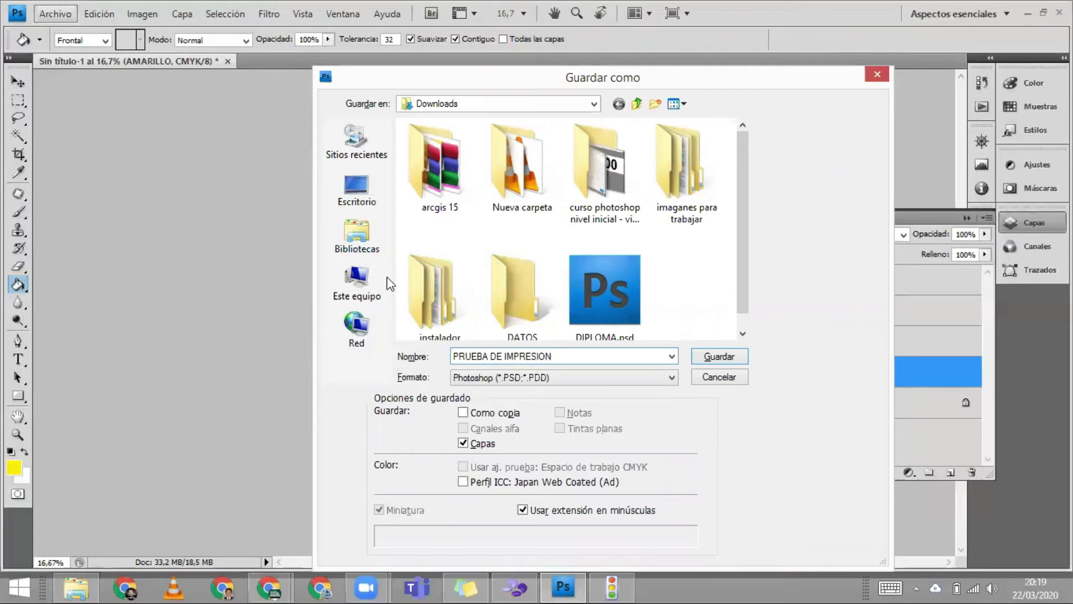
click(724, 360)
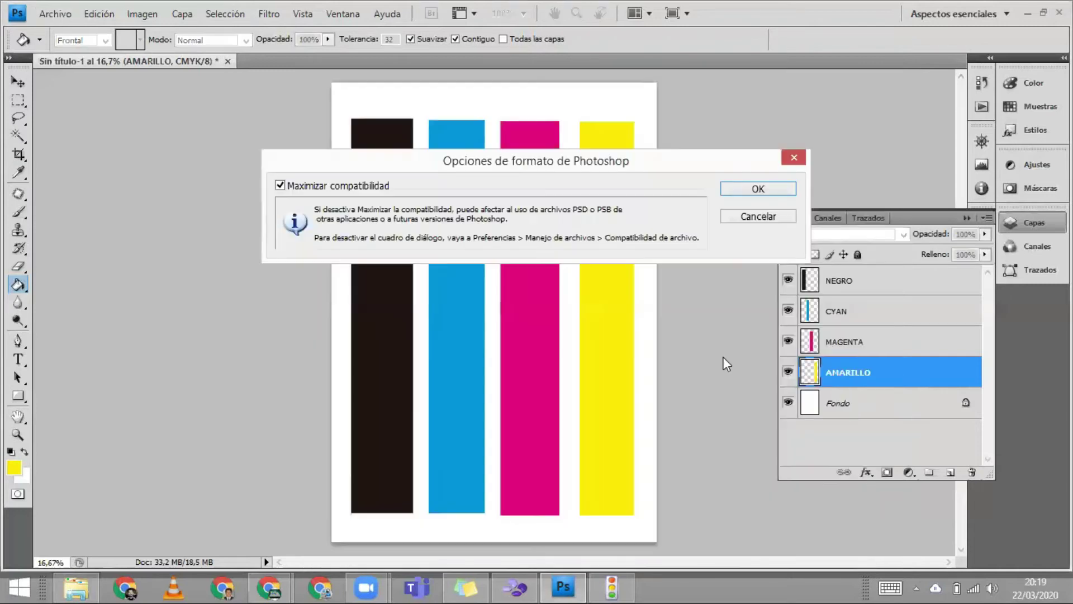
click(758, 190)
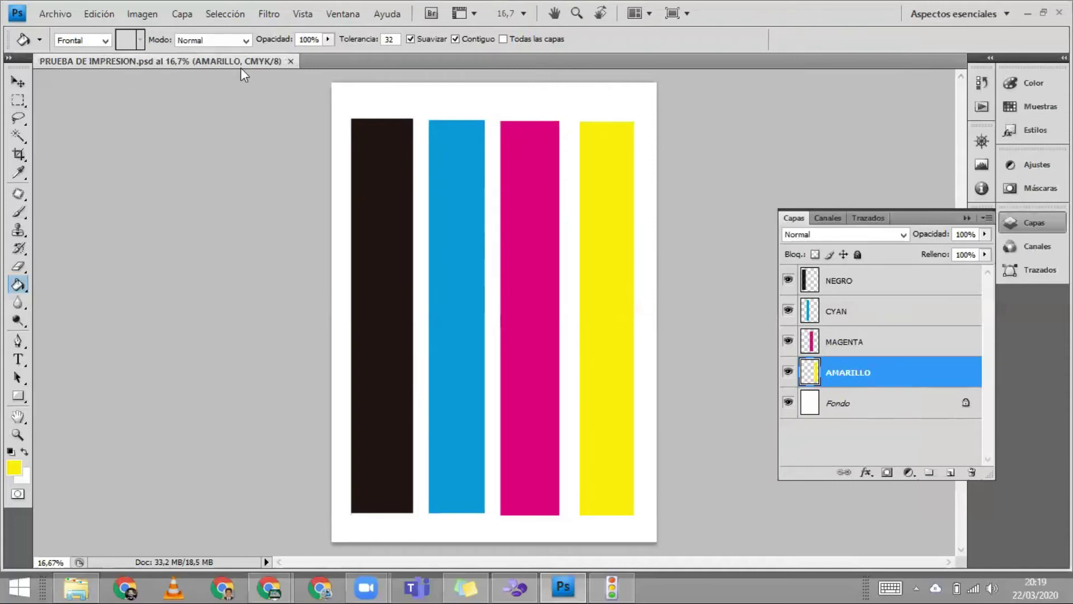
click(290, 61)
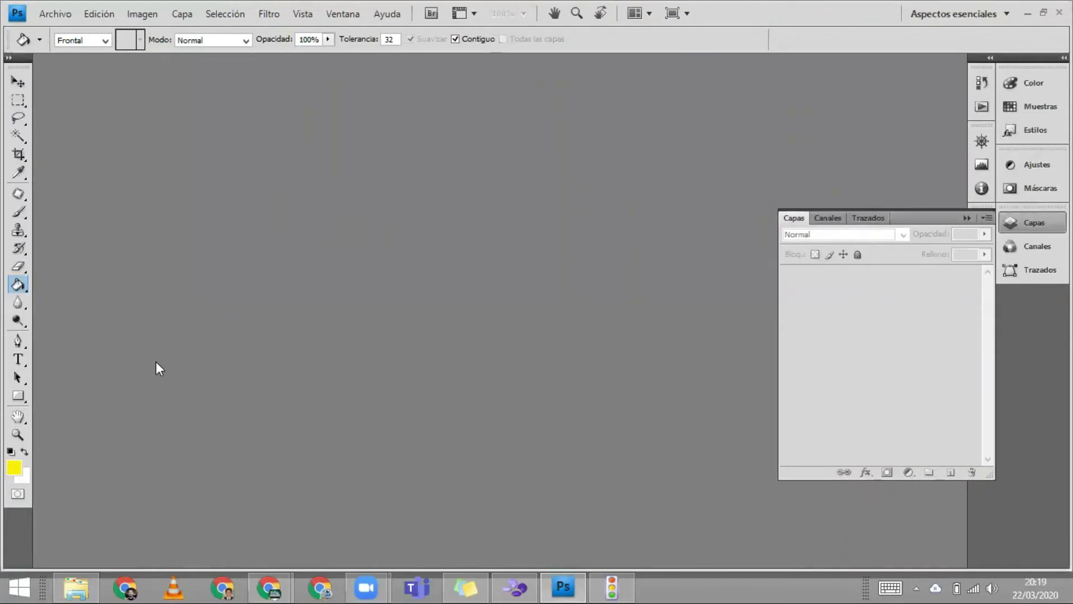
click(293, 578)
- Bring up the computadora image results in Chrome and select the whole query
mouse_move(269, 587)
click(327, 531)
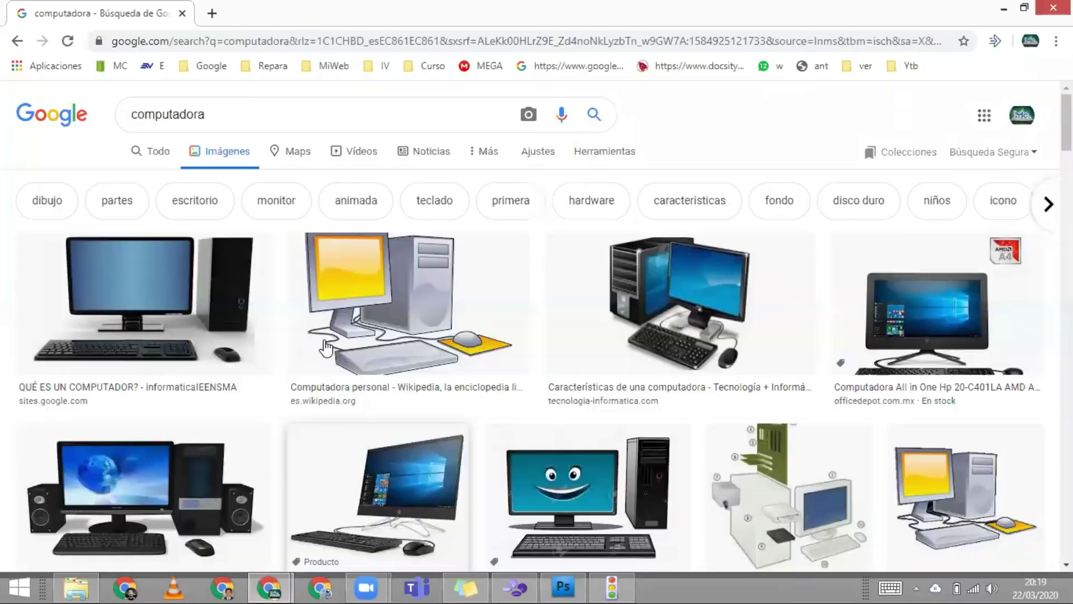
click(281, 106)
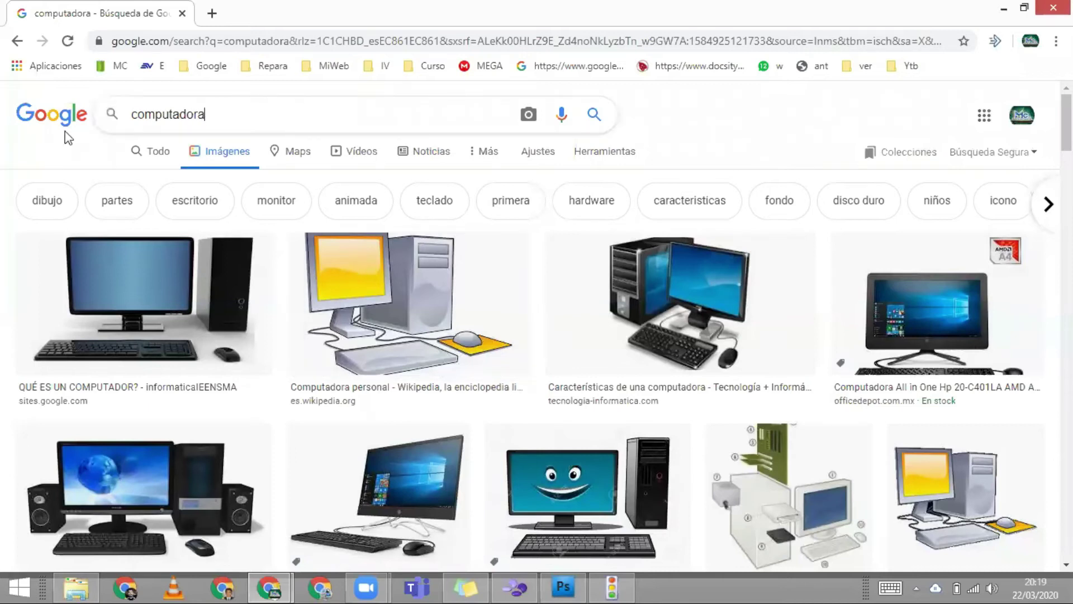
key(ctrl+a)
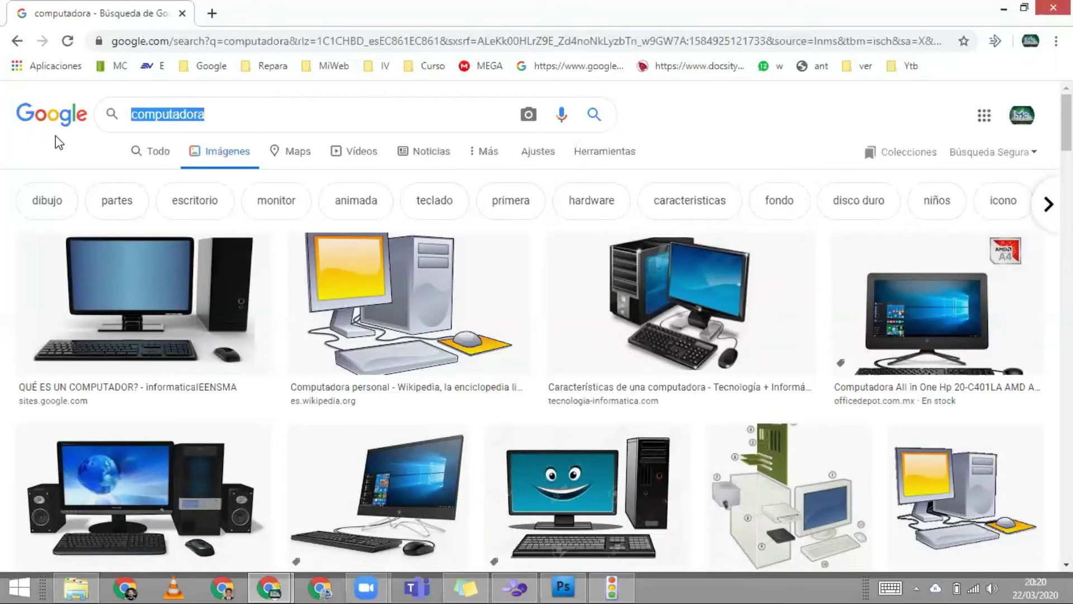
- Search images for 'TARJETA DE PRESENTACION', then append .PSD to the query
text(TA)
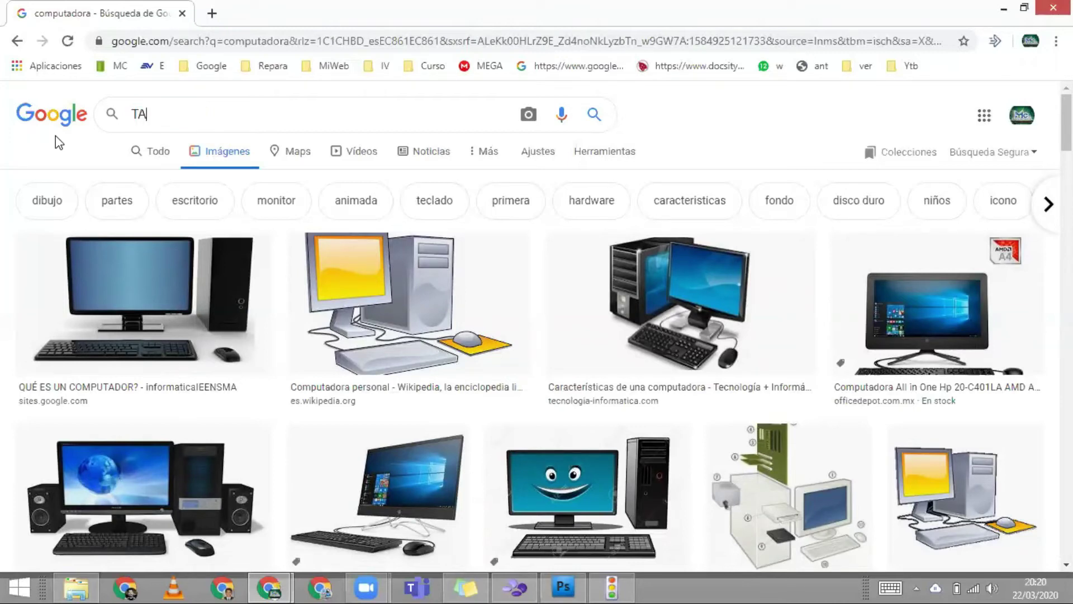
text(RJETA DE `R)
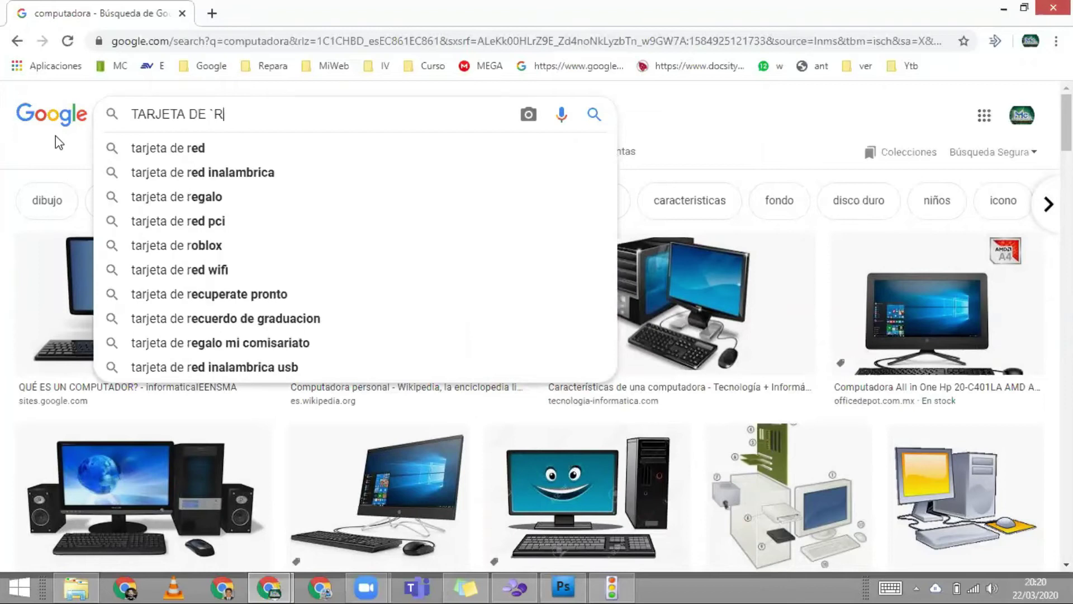
key(BackSpace)
text(PRESENTACION)
key(Return)
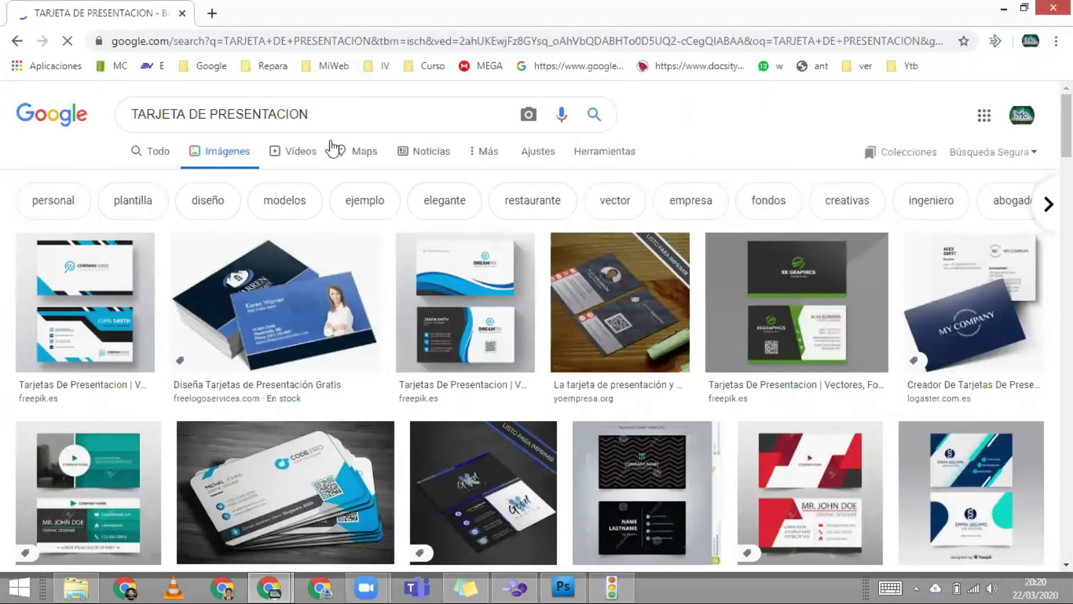
click(367, 116)
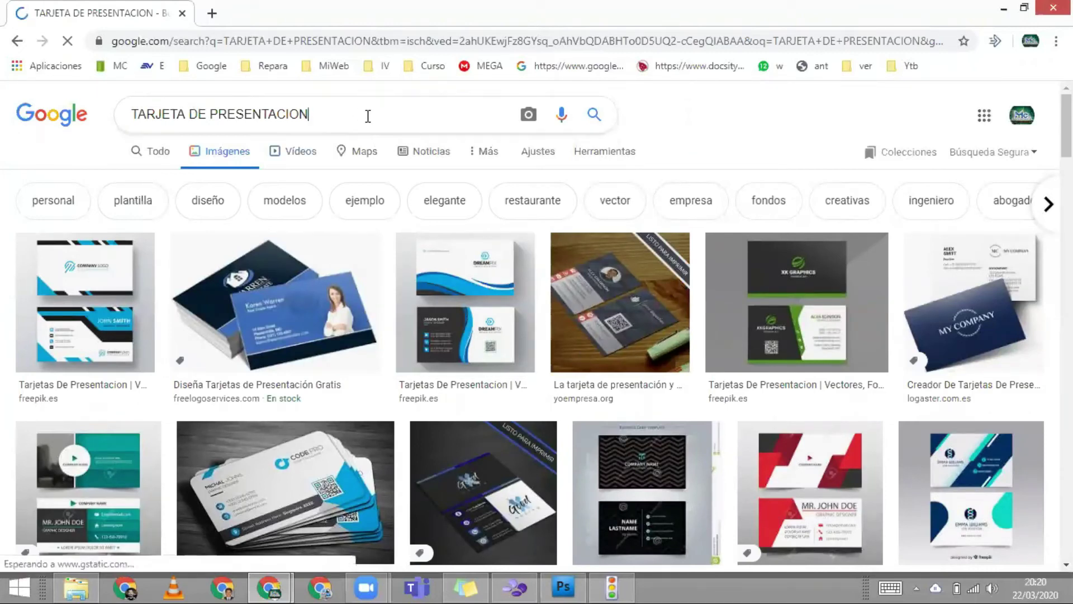
text(.PSD)
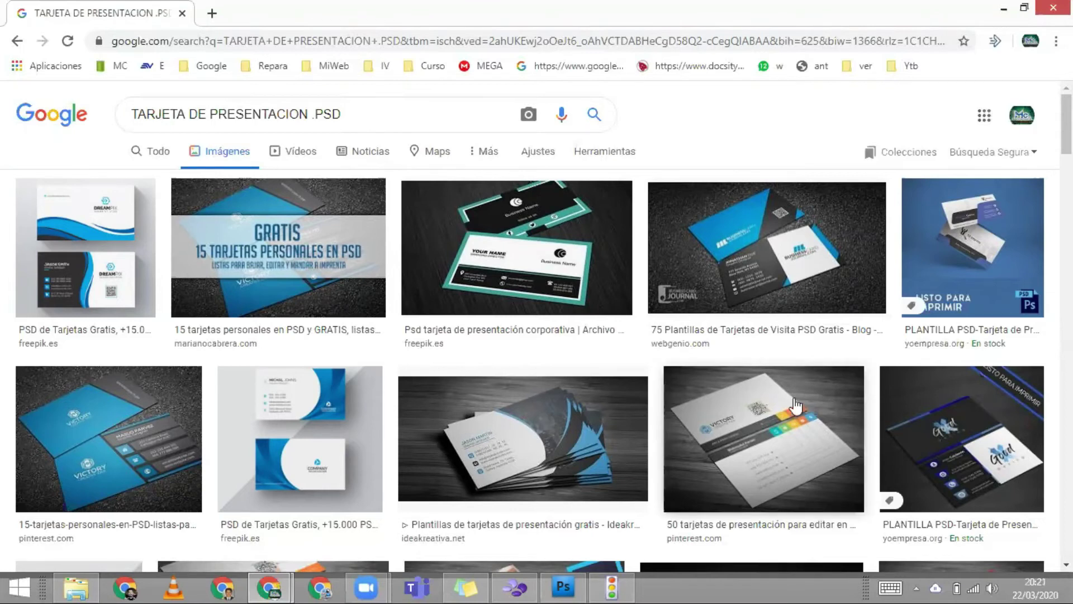
scroll(797, 404, down, 3)
scroll(796, 406, down, 1)
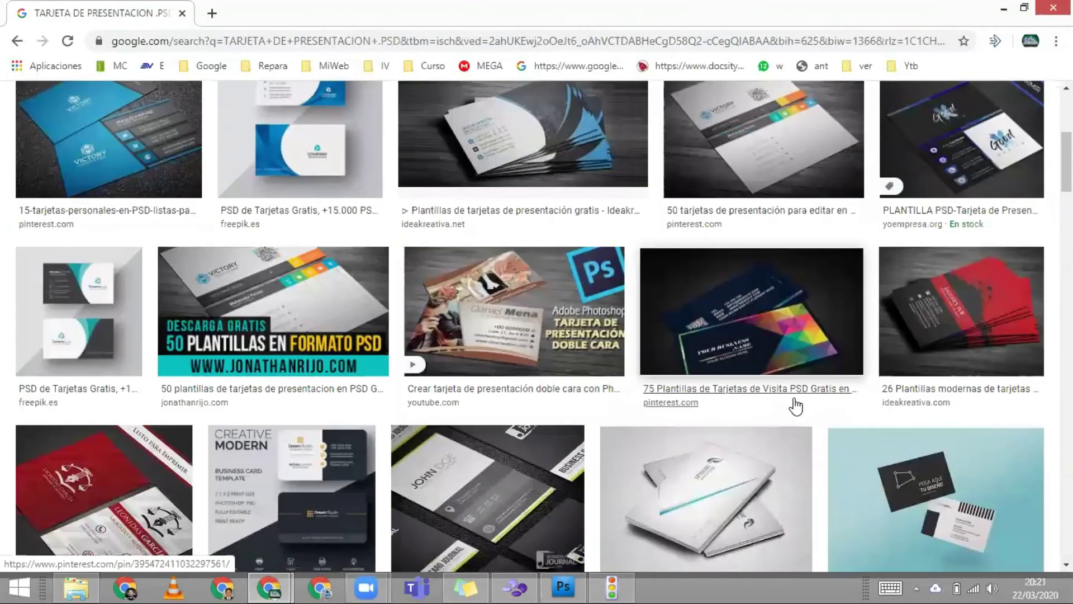
scroll(796, 406, down, 3)
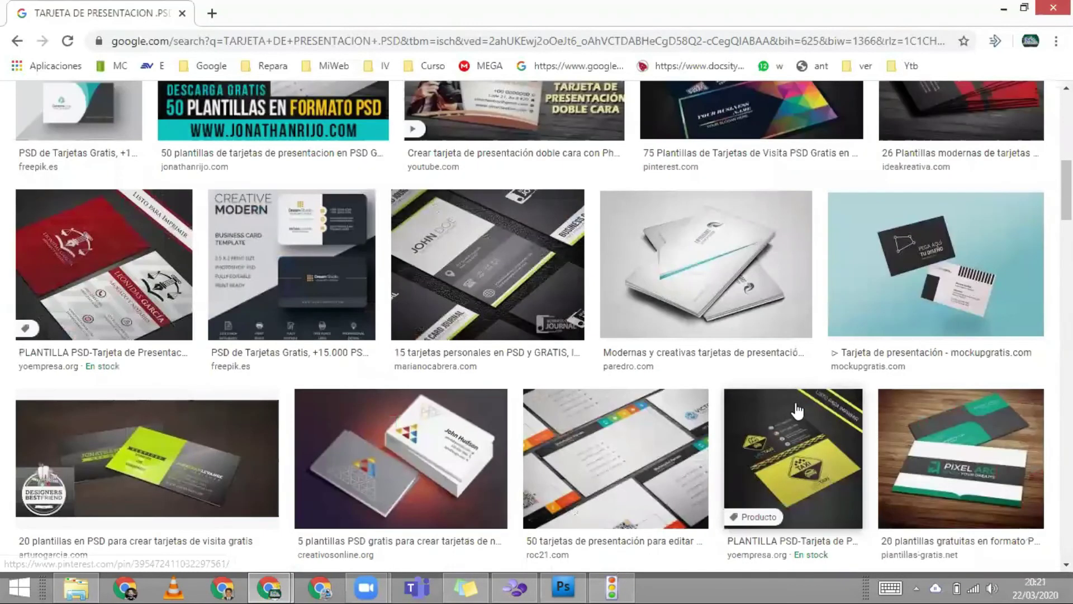
scroll(796, 407, down, 2)
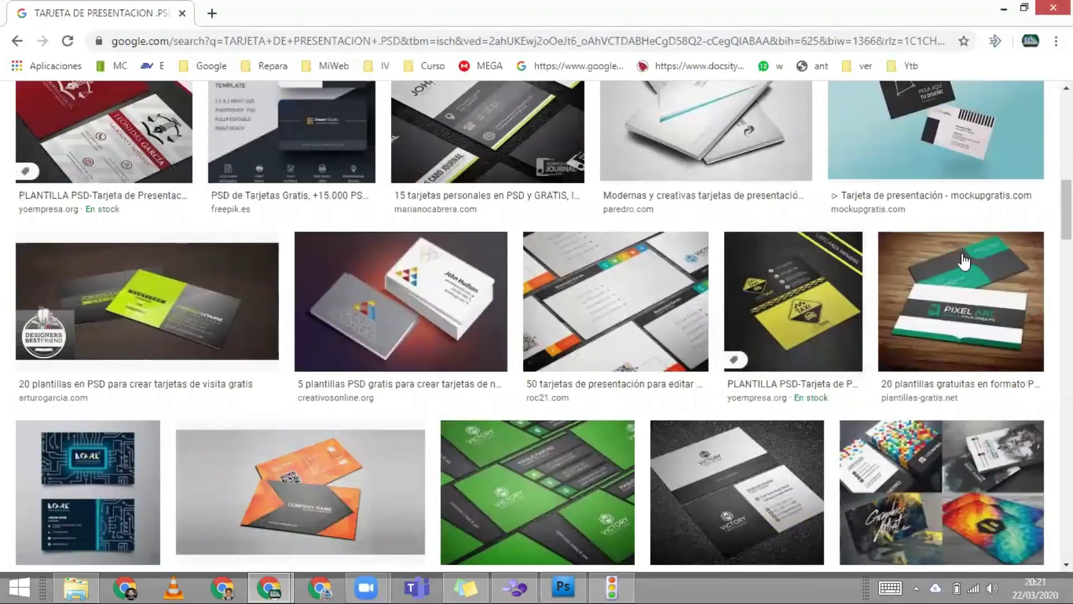
scroll(996, 246, down, 1)
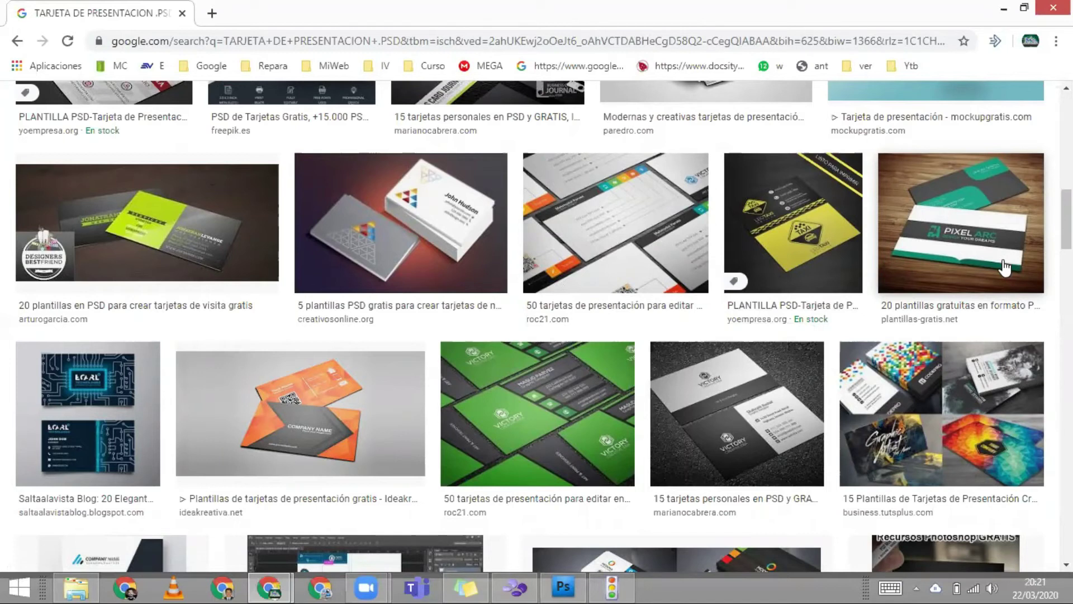
scroll(770, 129, up, 10)
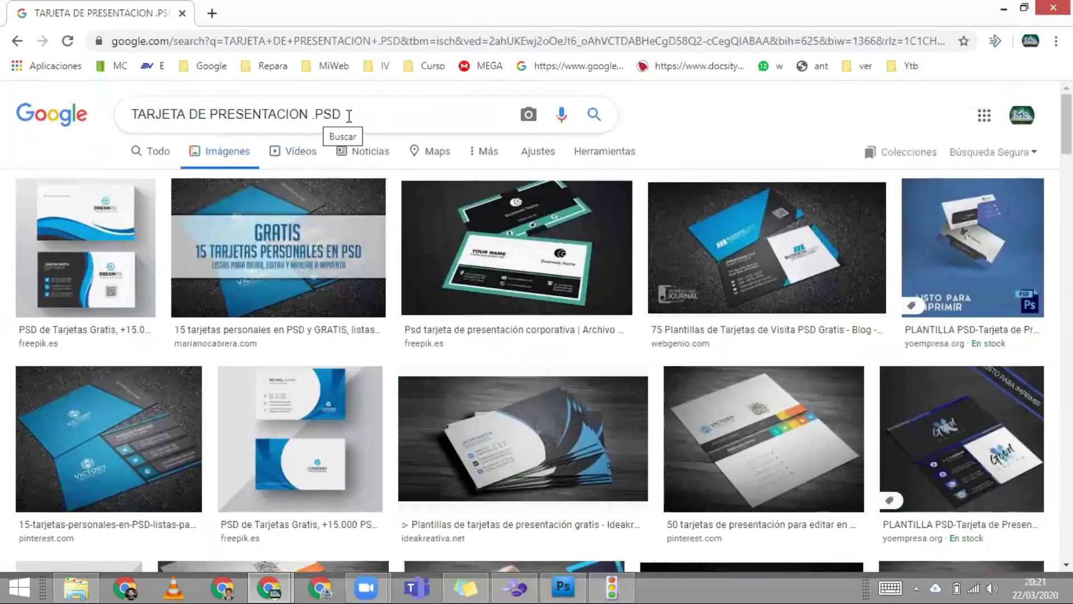
- Look at the general web results and the first Freepik result, then return to Images
click(166, 162)
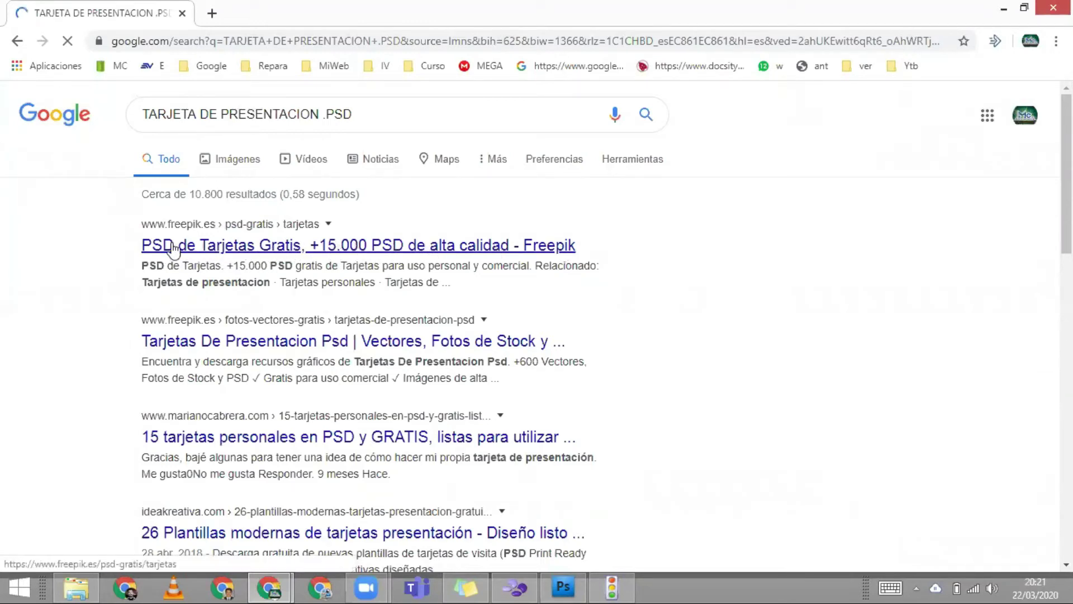
click(263, 252)
click(233, 161)
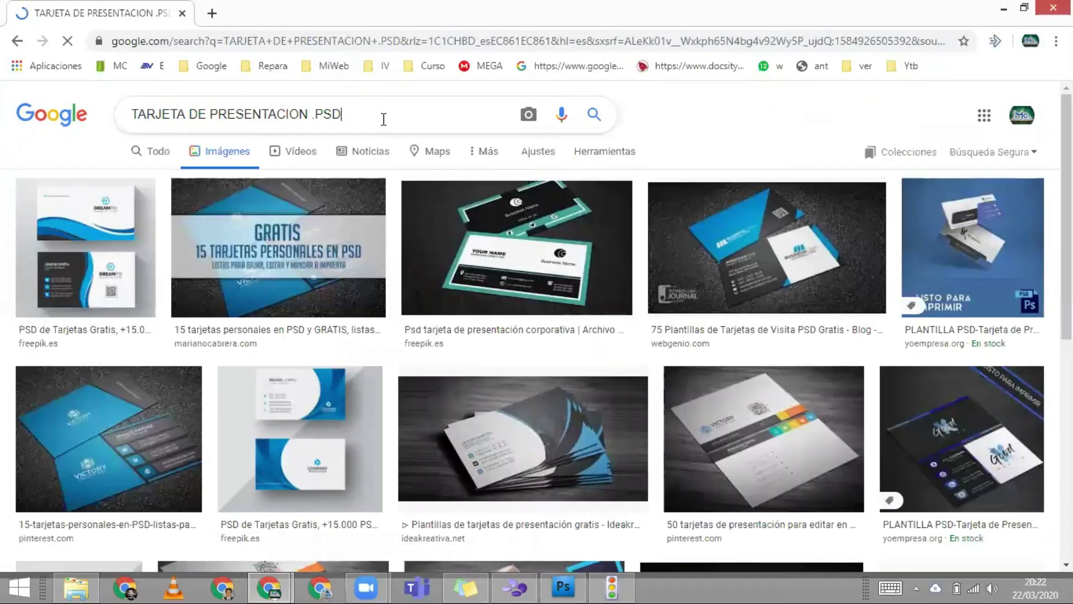
- Remove .PSD and rerun the image search for 'TARJETA DE PRESENTACION'
key(BackSpace)
key(BackSpace)
key(BackSpace)
key(BackSpace)
key(BackSpace)
text(n)
key(BackSpace)
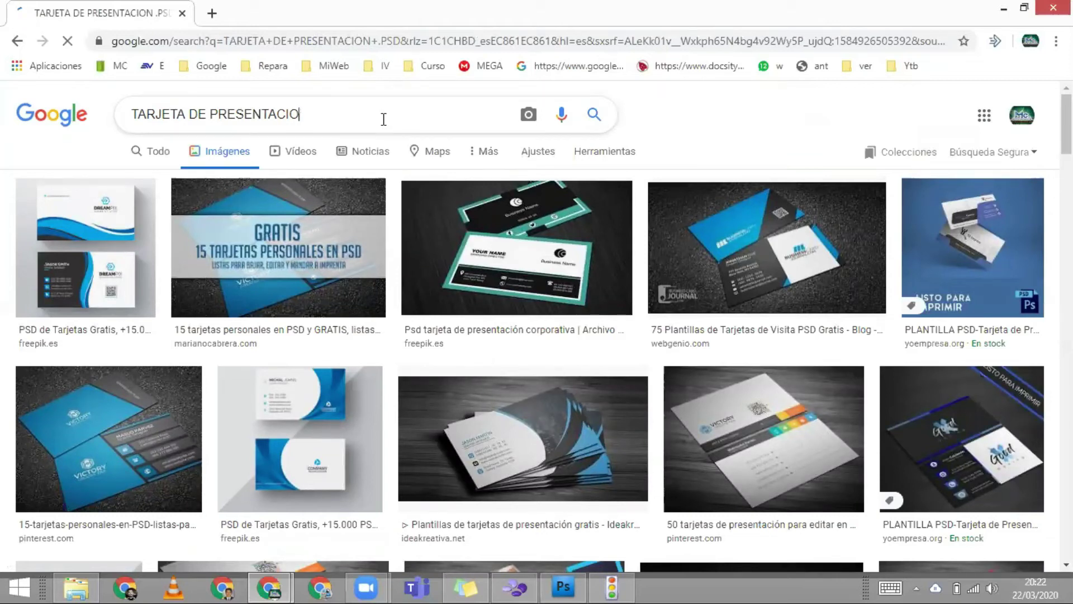
text(N)
key(Return)
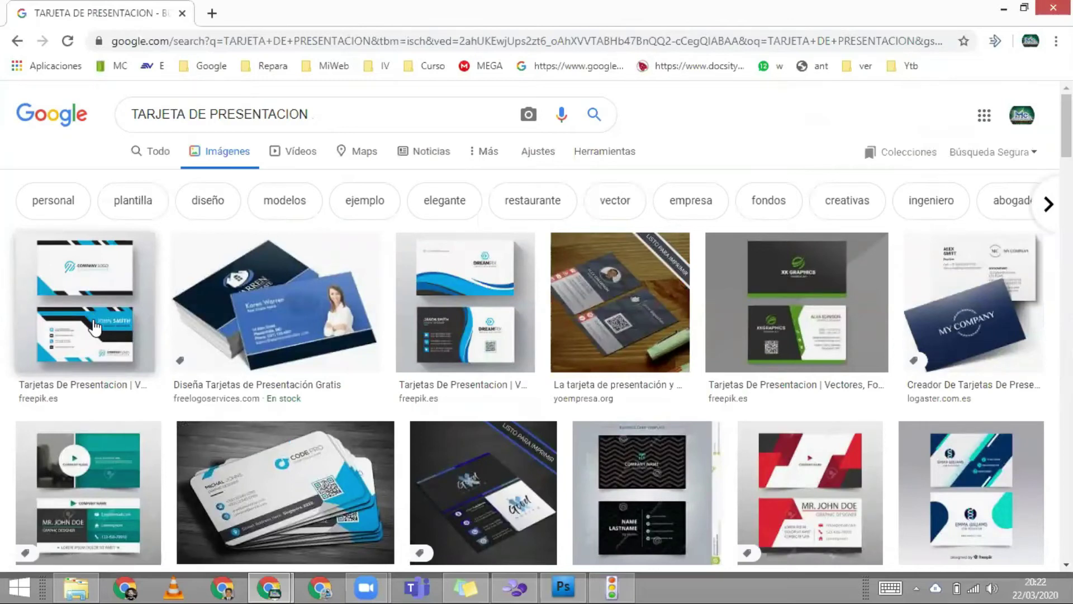
- Copy the blue-and-black COMPANY LOGO business-card image from Google Images
click(830, 496)
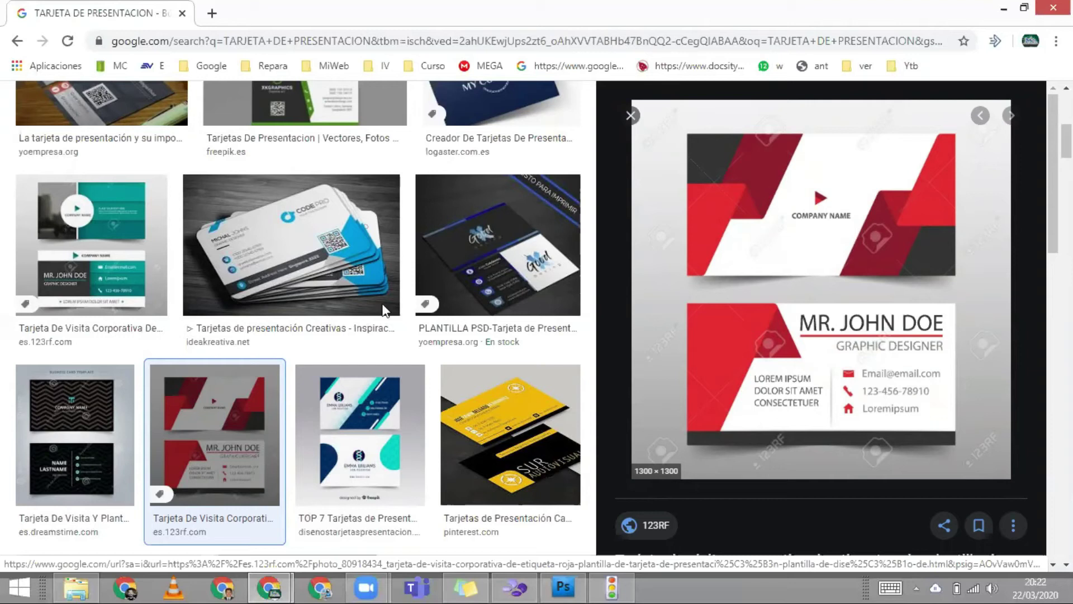
scroll(140, 246, up, 5)
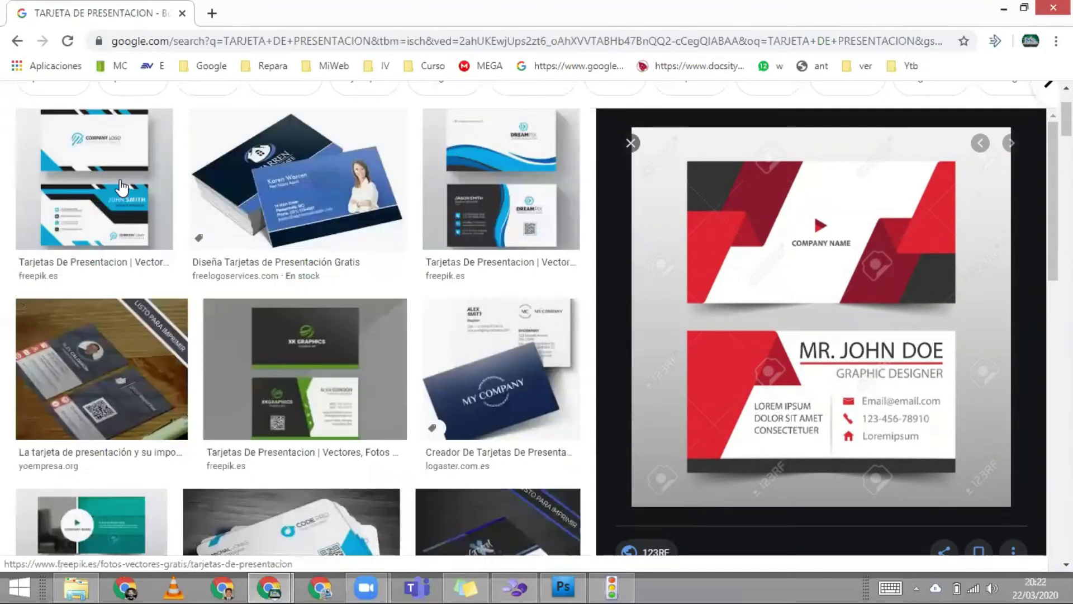
click(139, 208)
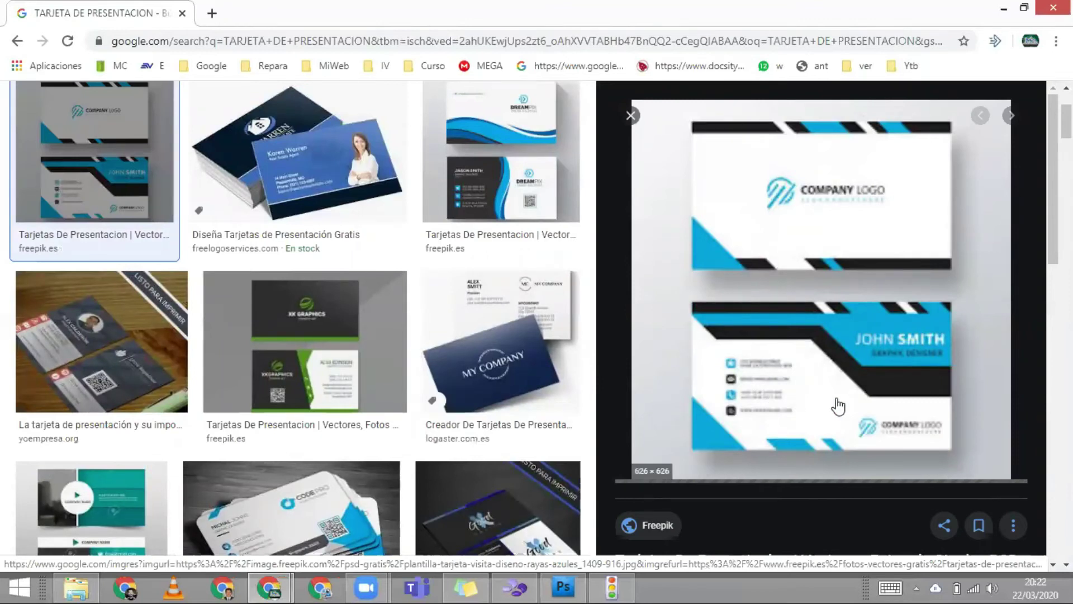
right_click(863, 331)
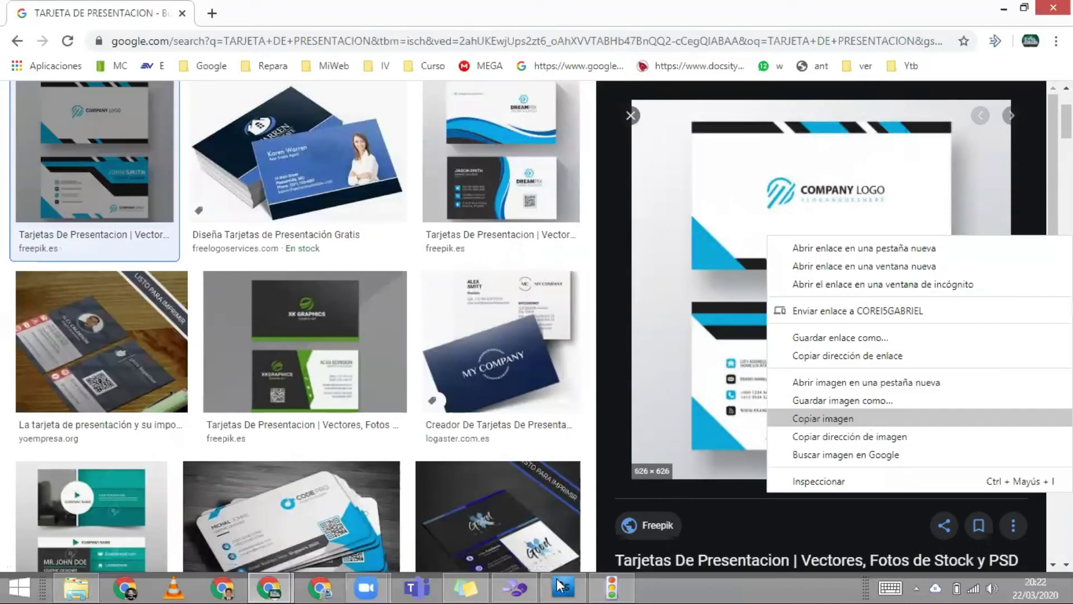
click(571, 581)
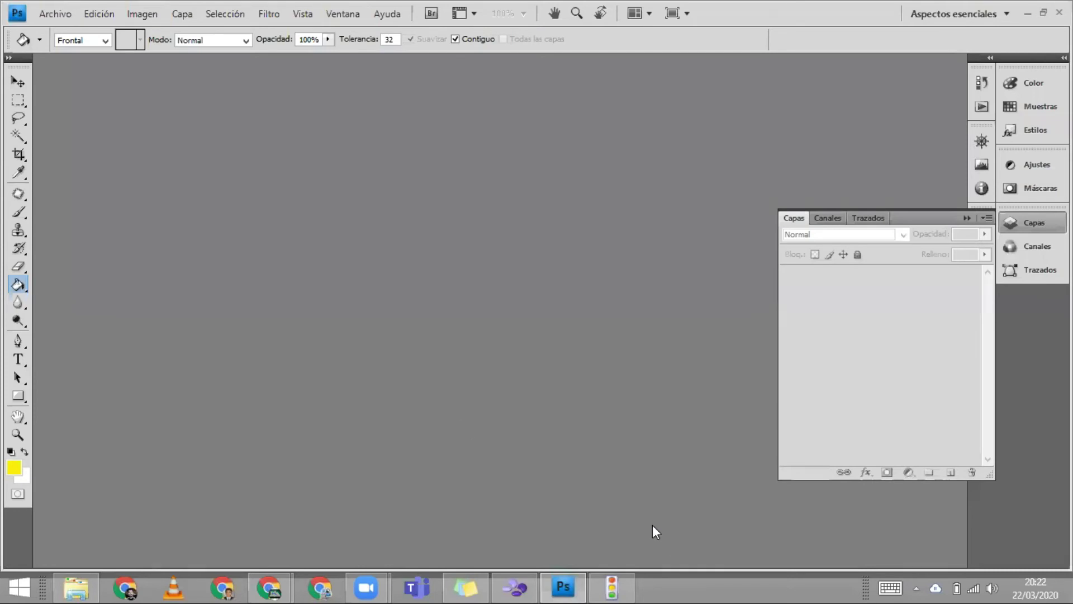
key(ctrl+n)
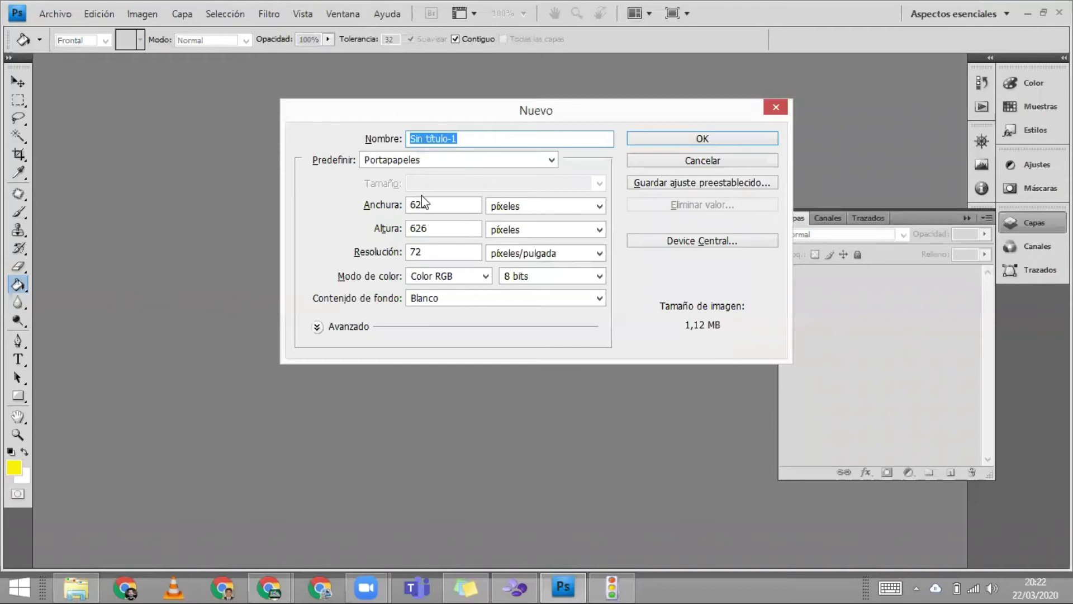
- Create a new Papel internacional A4 document at 300 ppi and paste the card image
click(425, 159)
click(696, 138)
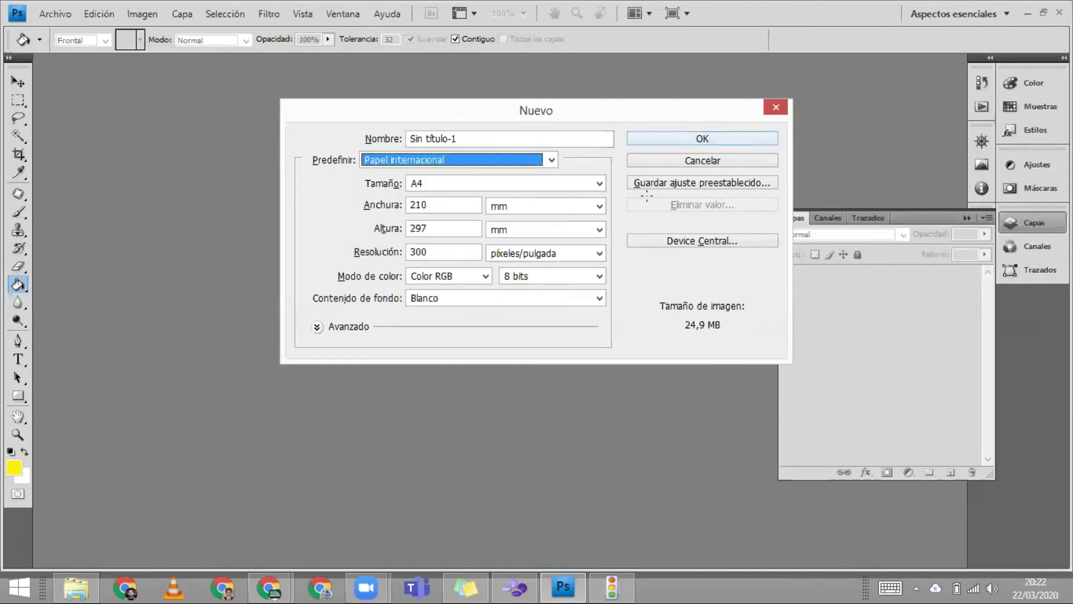
key(Return)
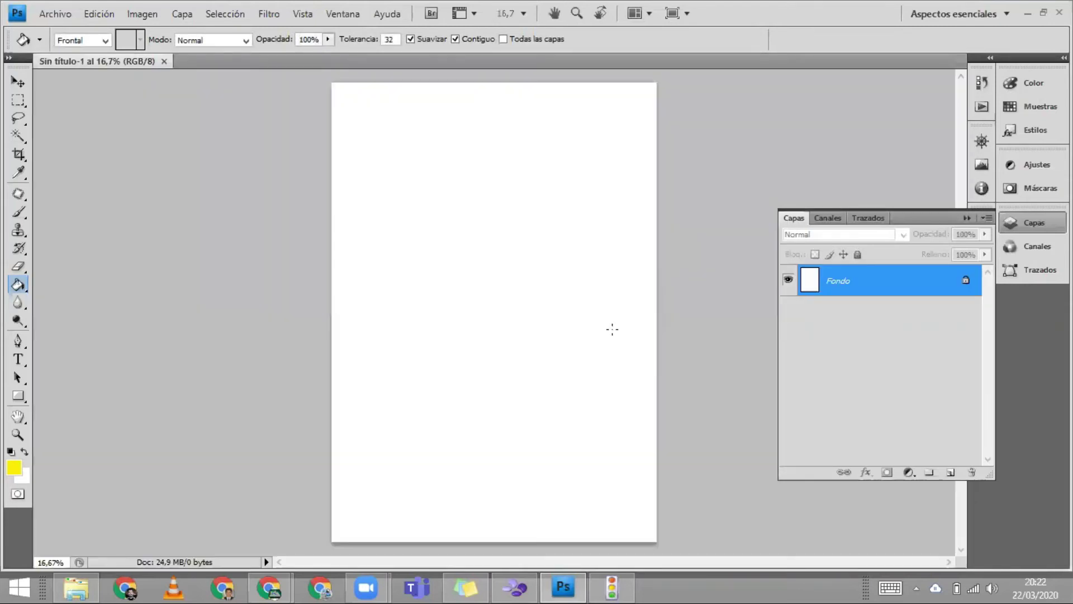
key(ctrl+v)
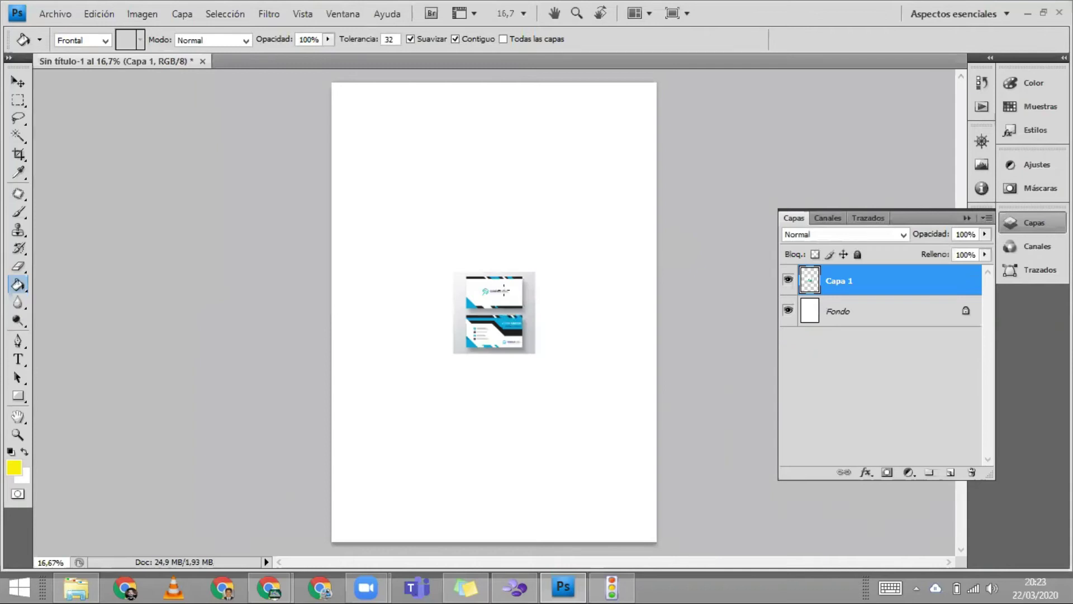
- Magic-wand select the grey background around and below the two cards
key(w)
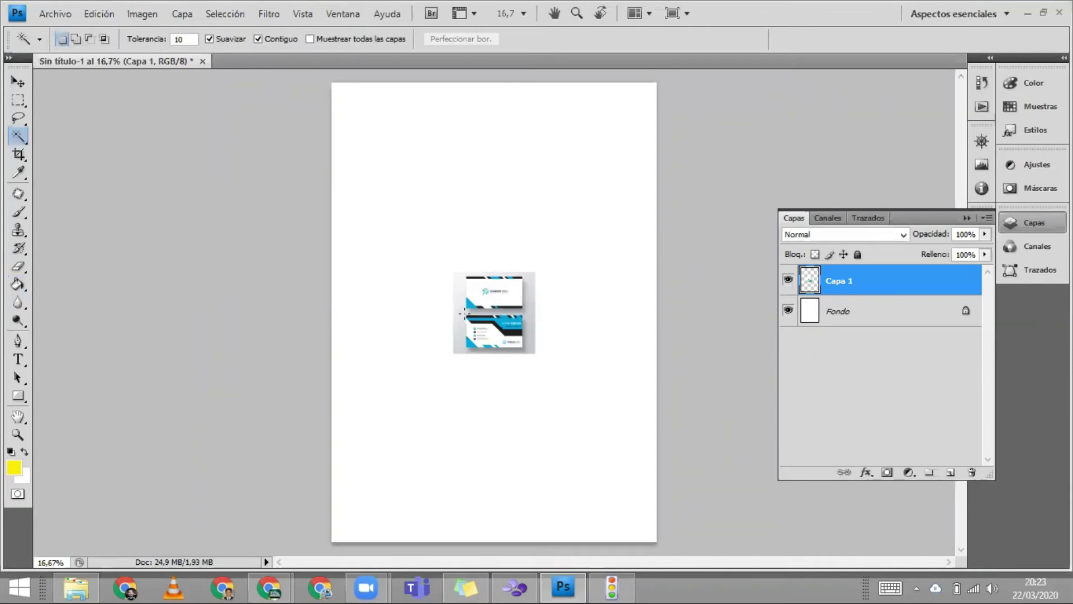
click(462, 319)
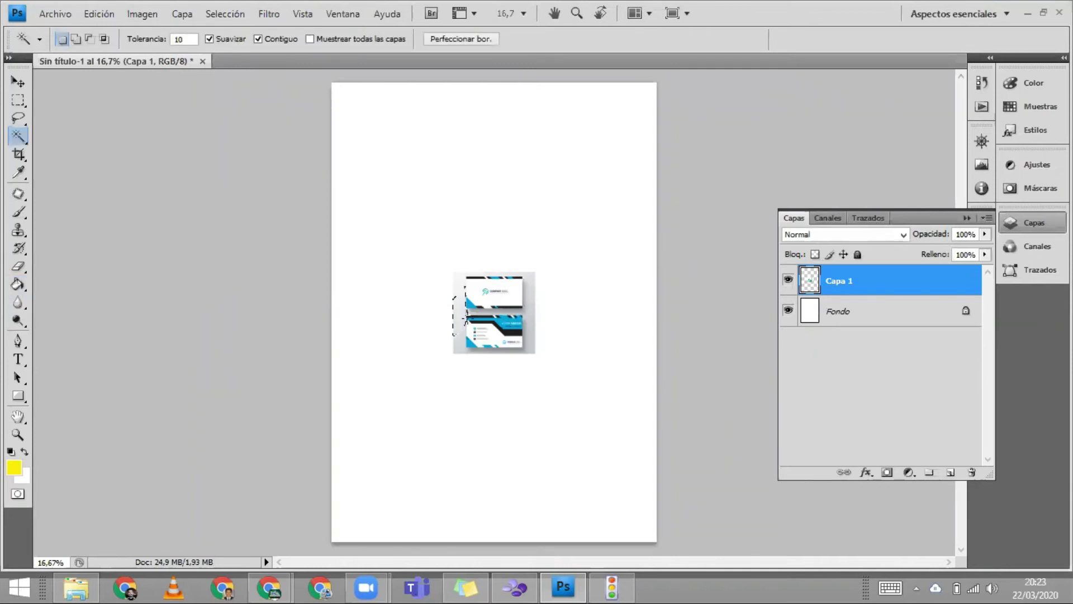
shift+click(533, 310)
key(ctrl+plus)
key(ctrl+plus)
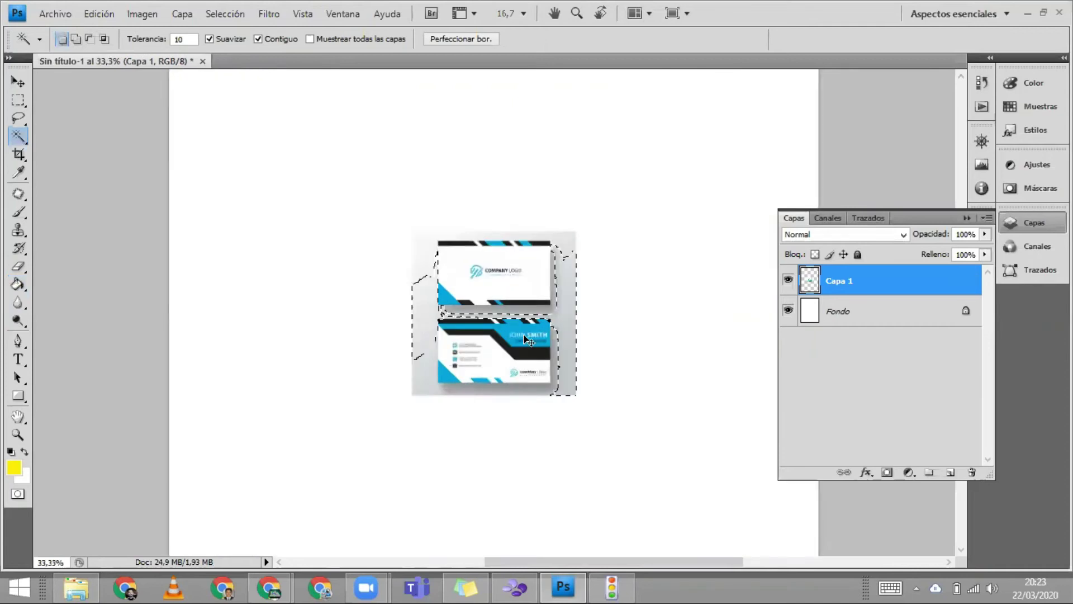
key(ctrl+plus)
key(ctrl+plus)
shift+click(619, 221)
click(637, 171)
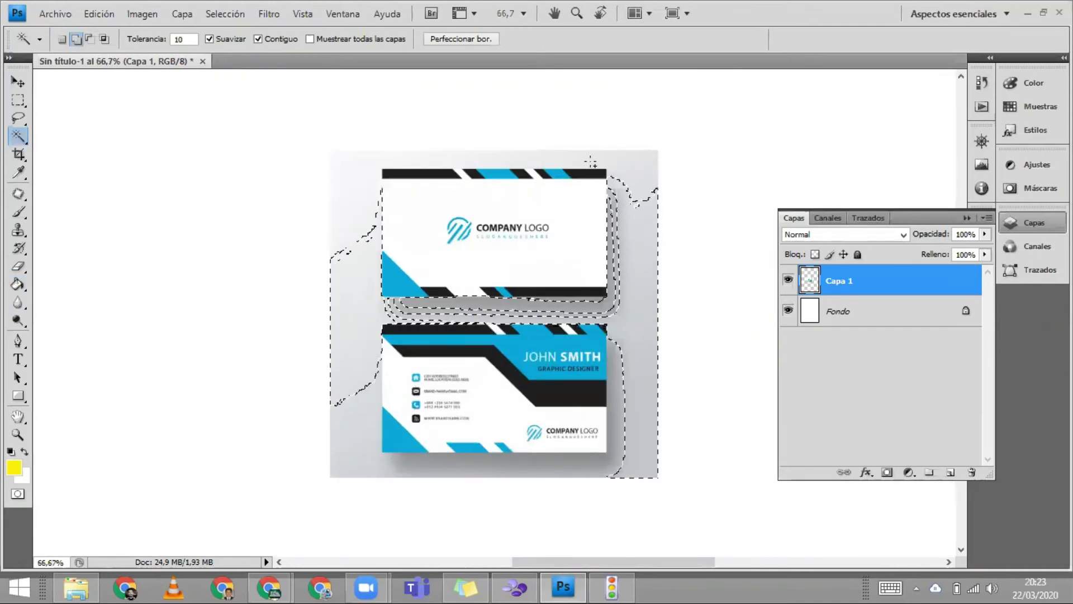
click(372, 227)
click(427, 463)
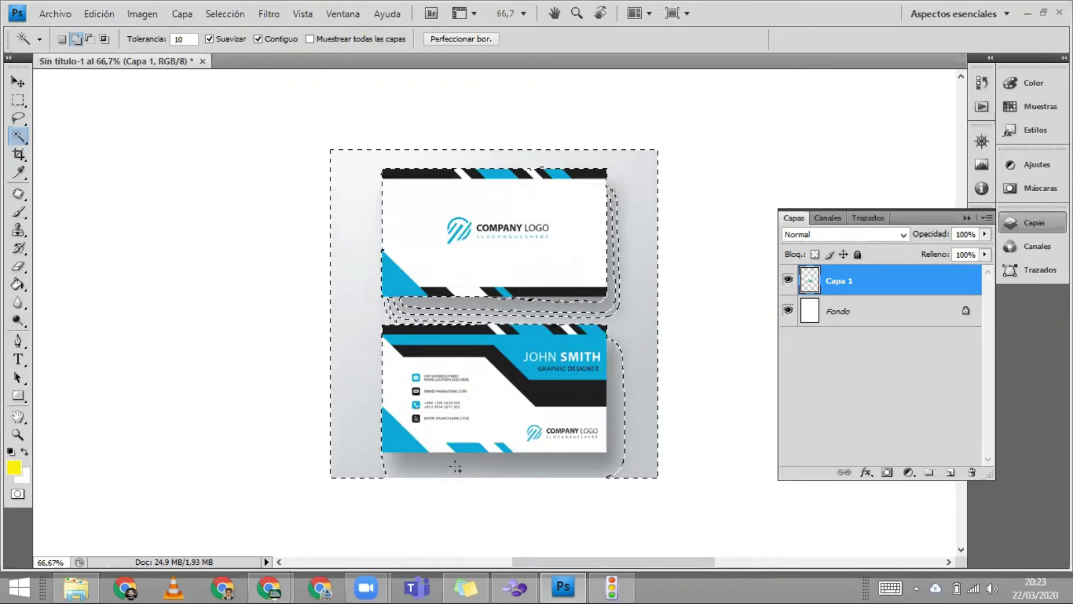
click(532, 474)
click(549, 462)
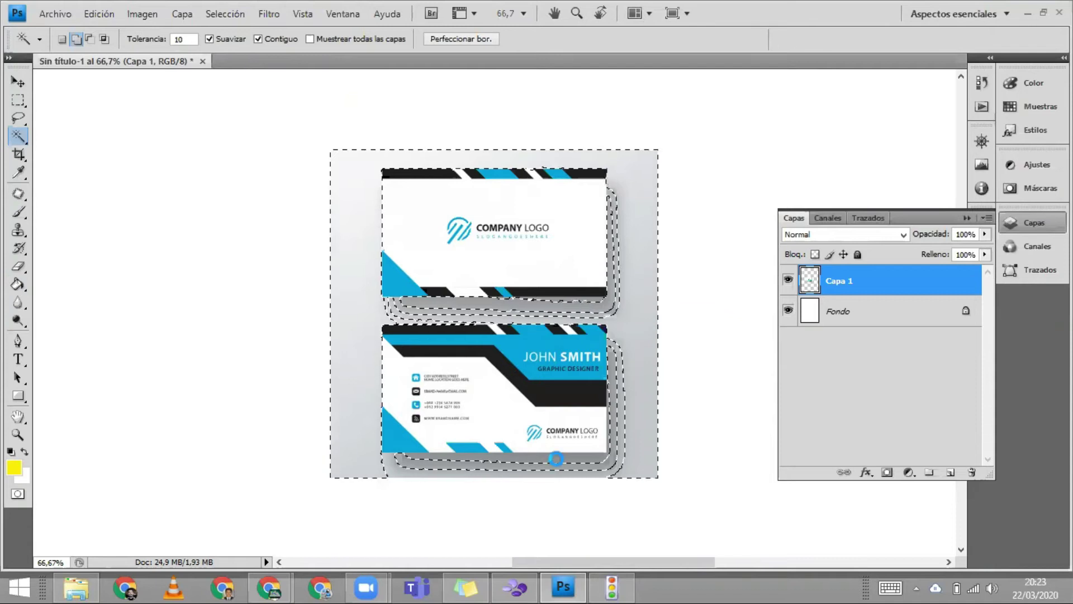
- Add the remaining card shadows to the selection, delete it all, and deselect
click(487, 468)
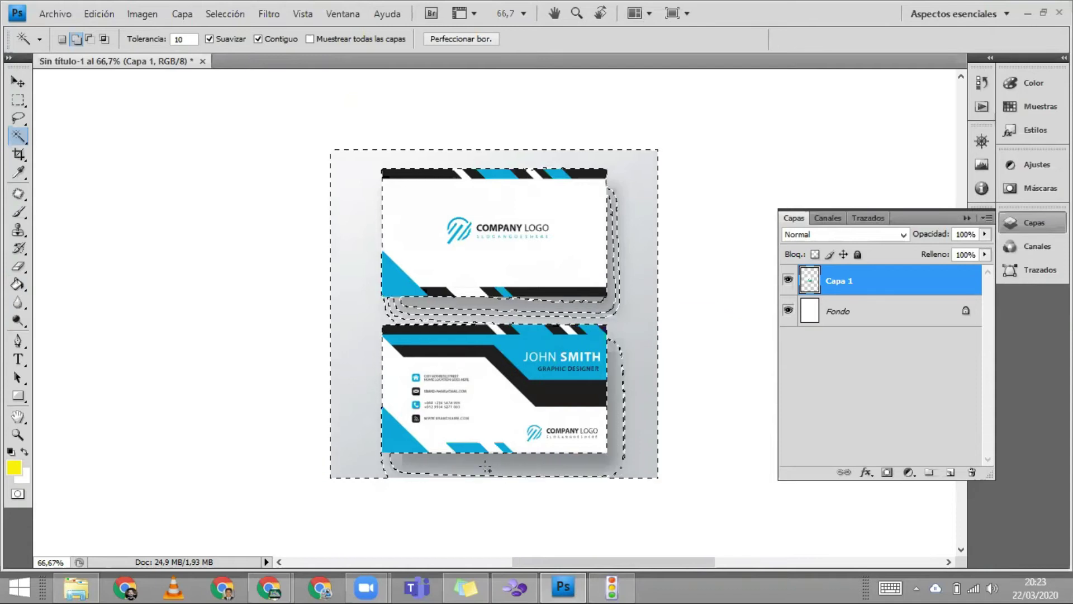
click(415, 477)
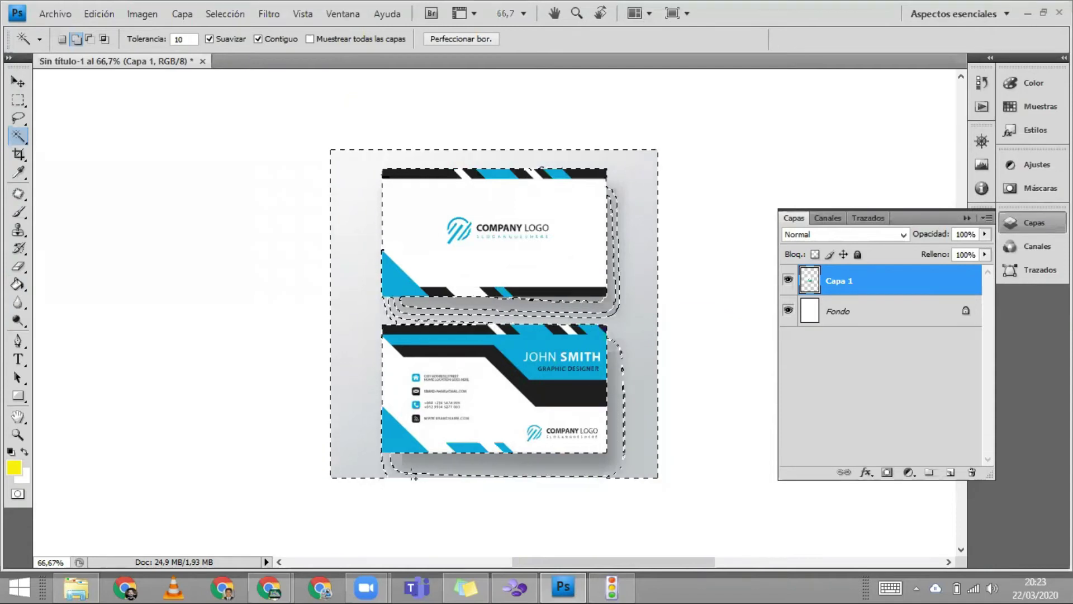
click(426, 320)
click(391, 313)
click(454, 315)
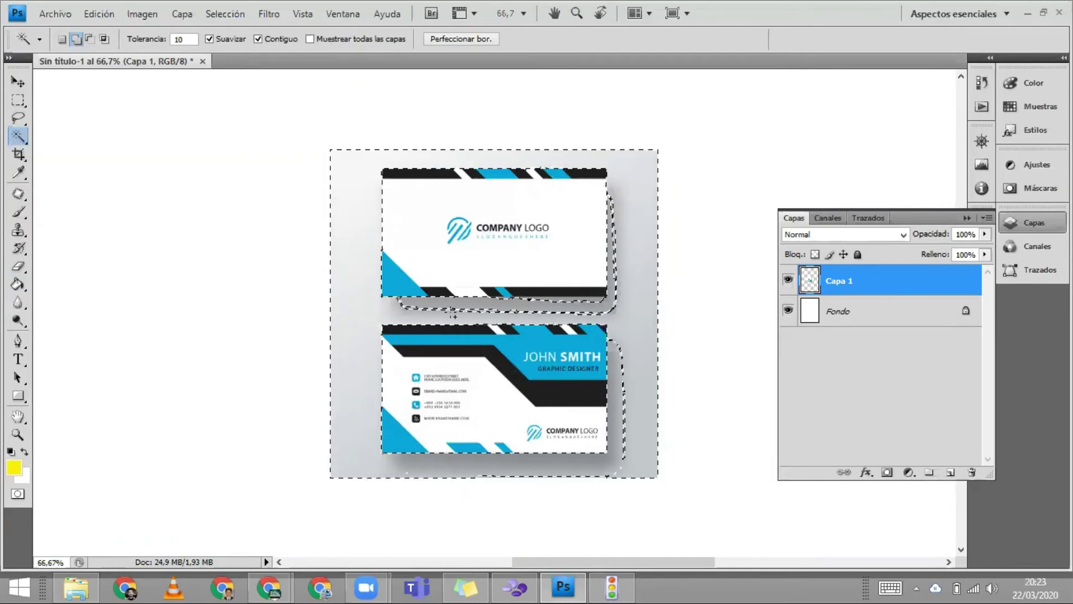
click(454, 315)
click(634, 422)
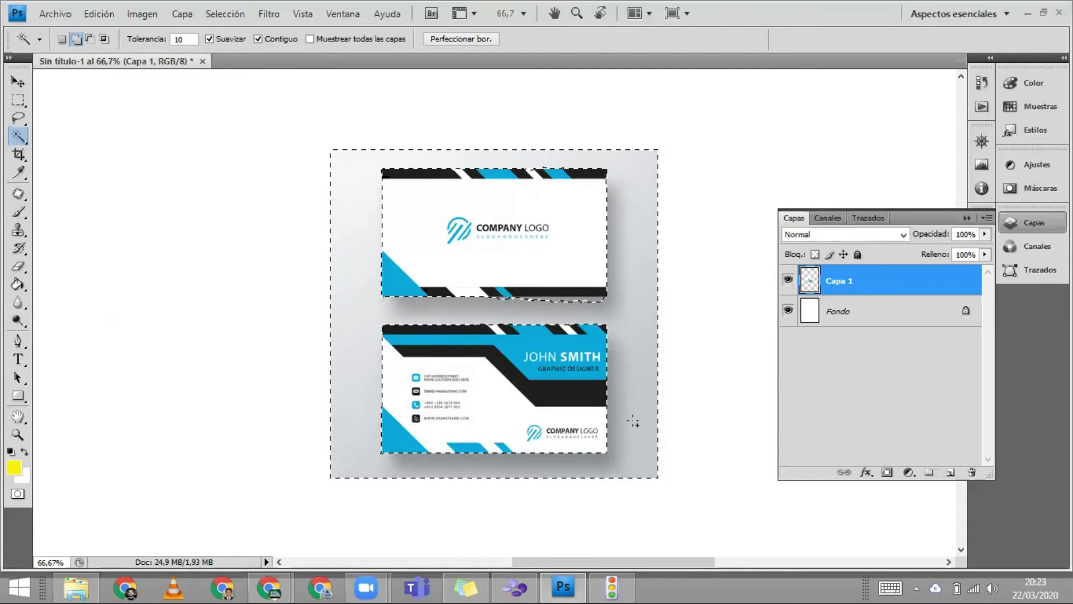
click(595, 308)
click(597, 306)
click(586, 302)
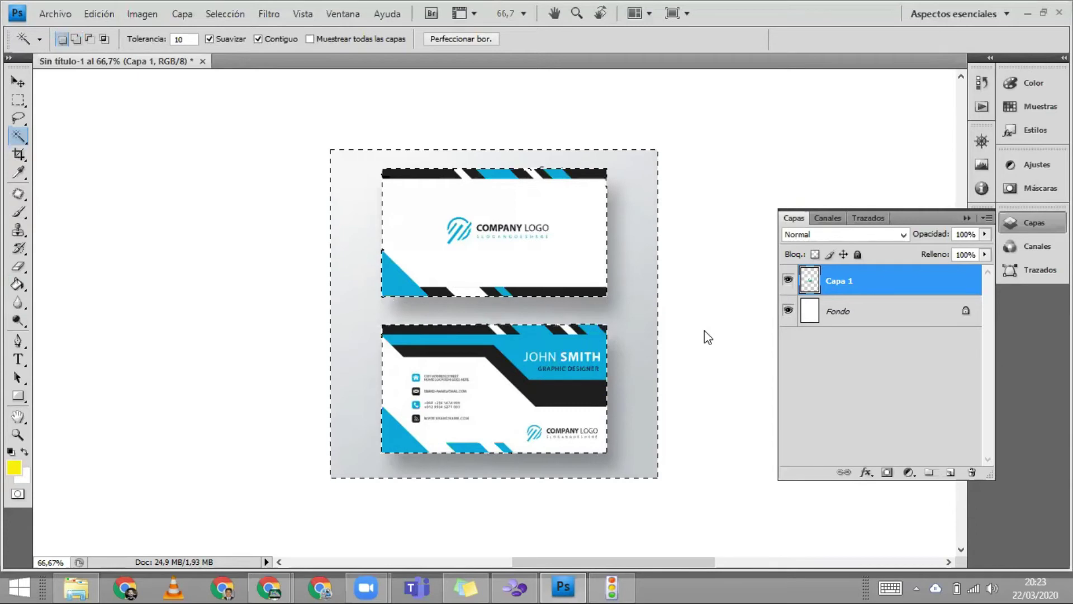
key(Delete)
key(ctrl+d)
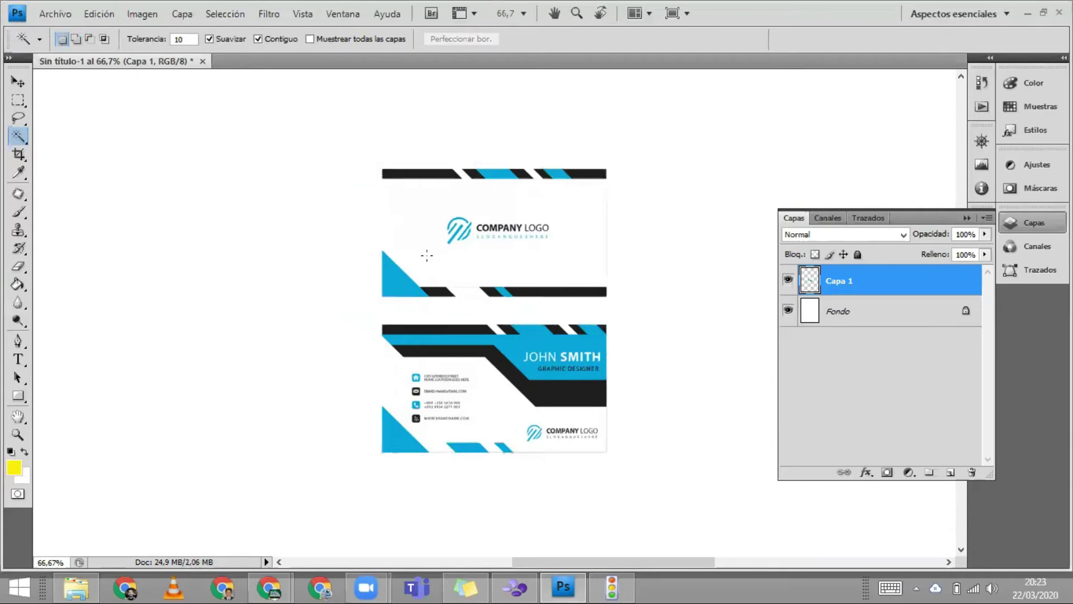
- Cut the lower business card onto its own layer and move it left beside the logo card
key(m)
drag(376, 318, 617, 461)
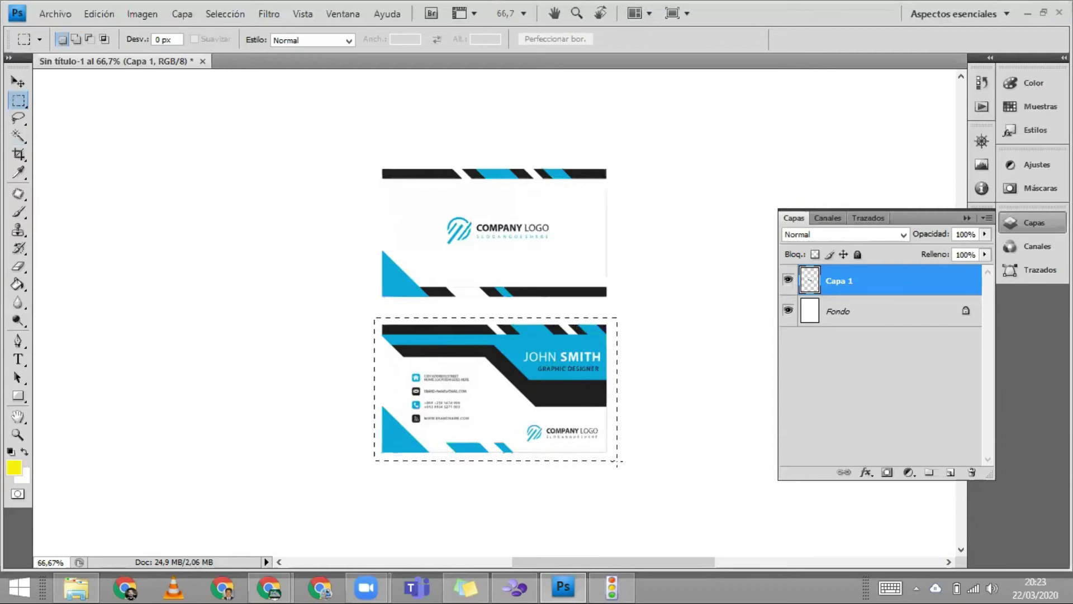
key(ctrl+x)
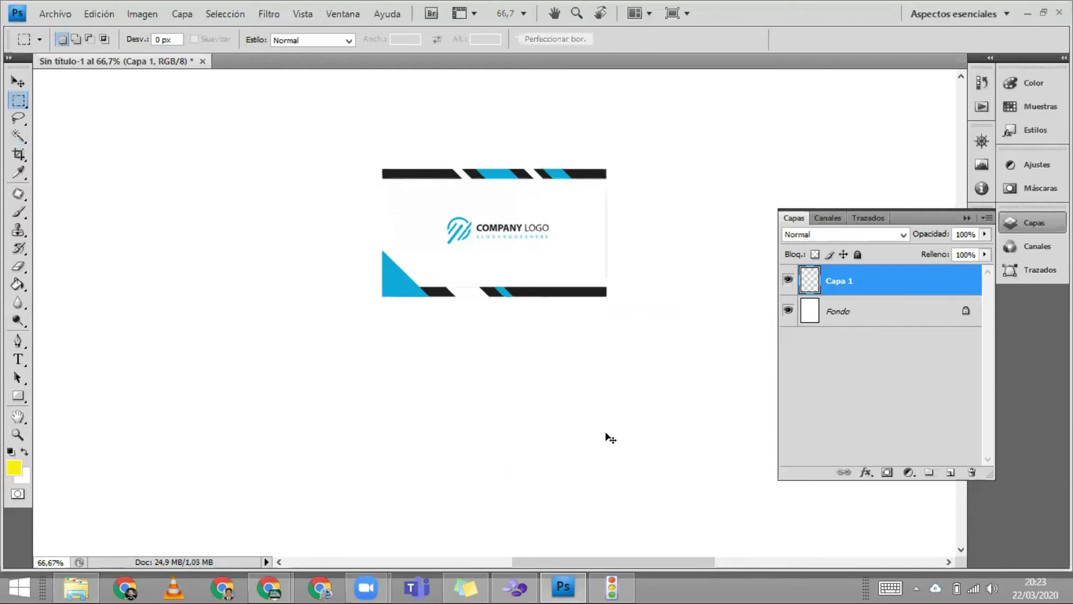
key(ctrl+v)
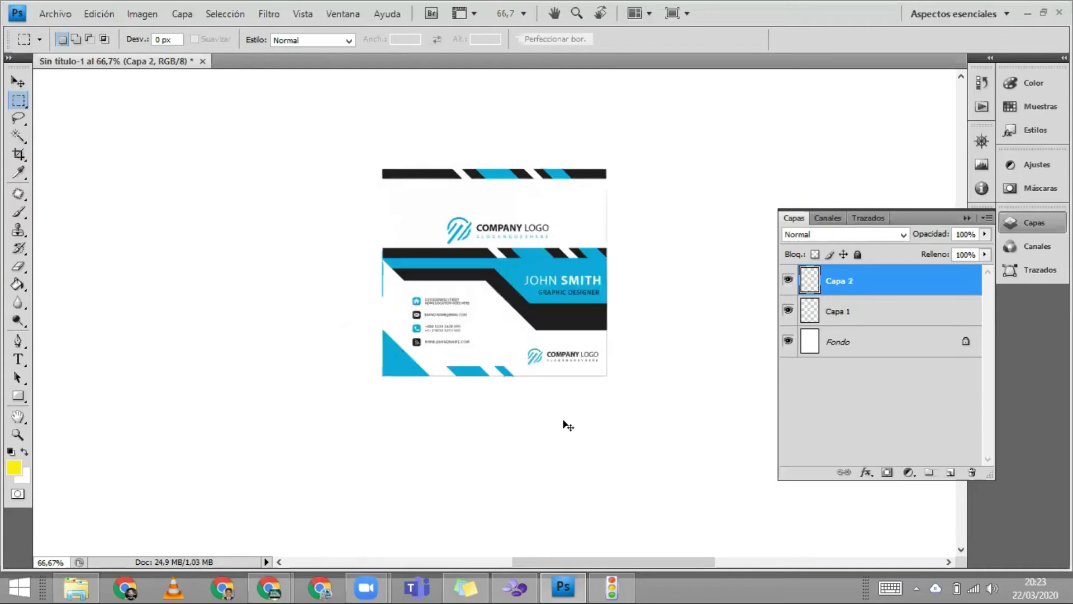
key(v)
drag(510, 334, 236, 255)
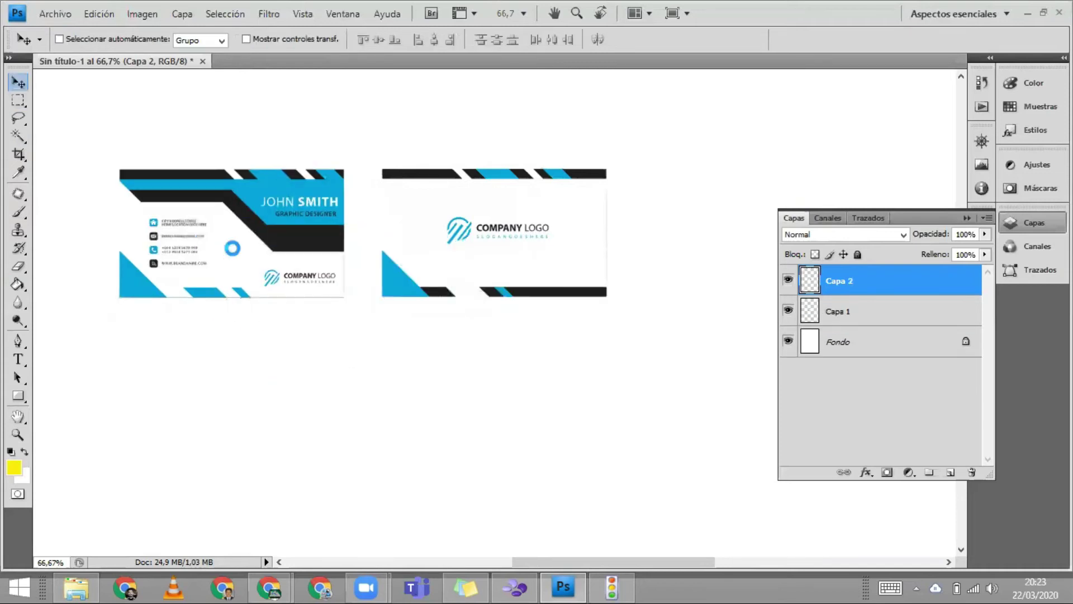
- Rename the new layer TIRO and hide the Capa 1 layer
double_click(839, 282)
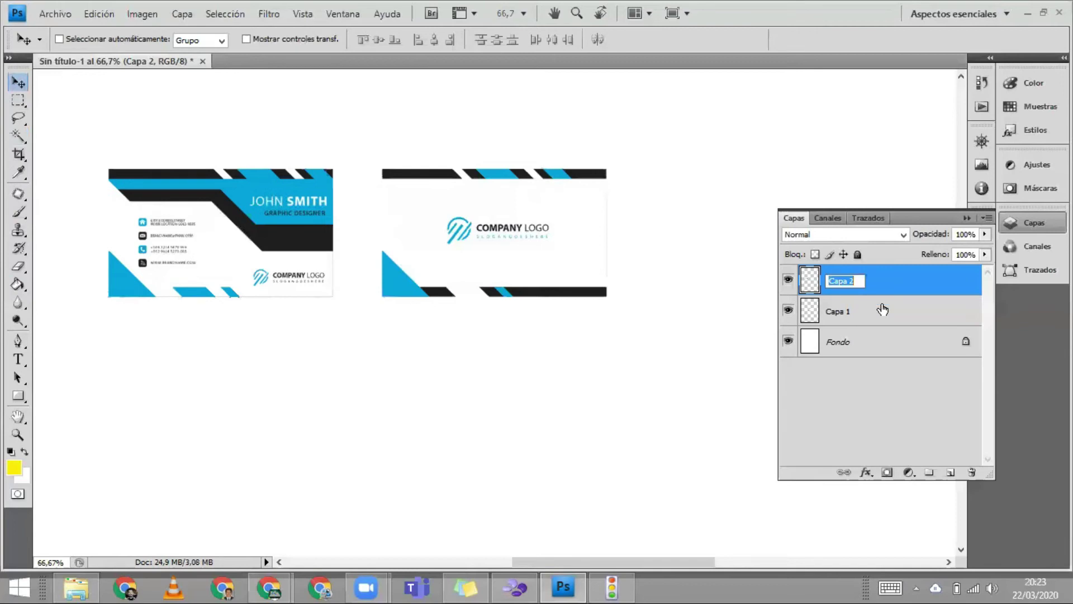
text(TIRO)
key(Return)
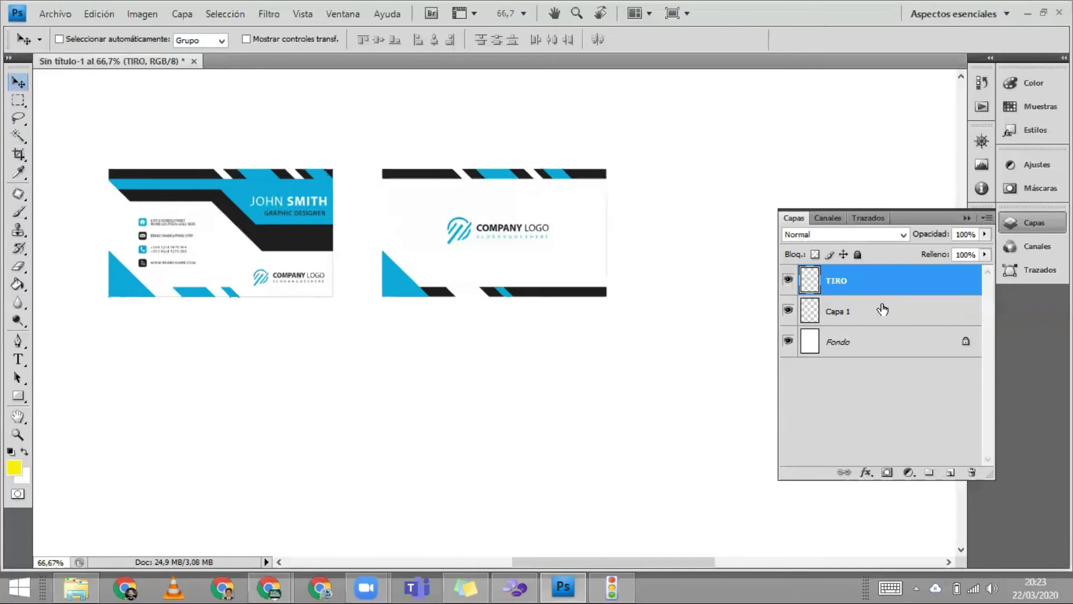
click(789, 313)
key(ctrl+0)
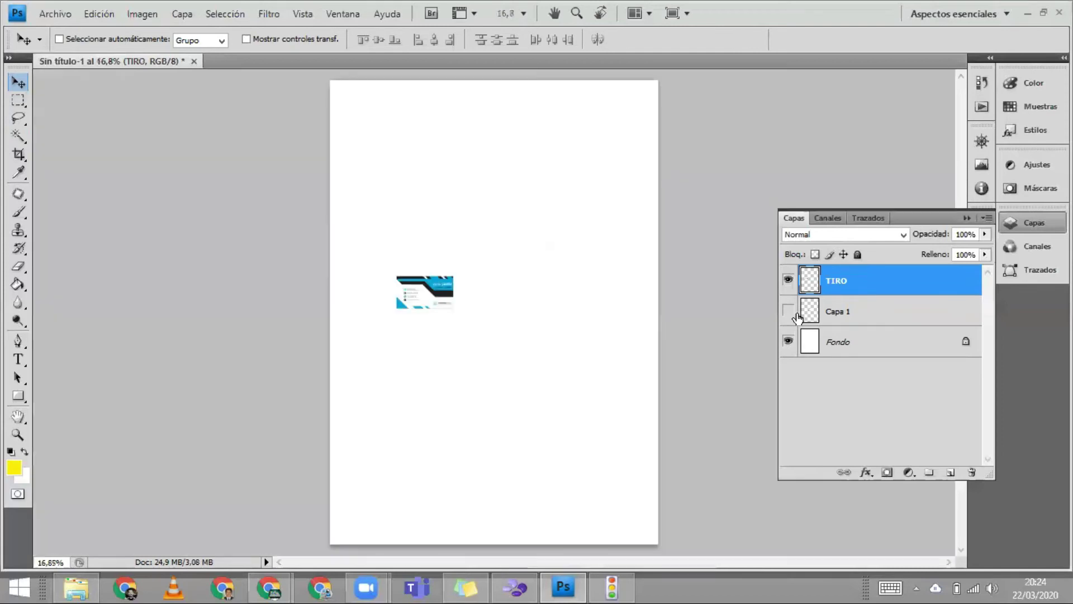
- Enlarge the TIRO card to about 138% with Free Transform, near the page's top-left
mouse_move(391, 259)
mouse_down()
mouse_move(375, 203)
mouse_move(382, 168)
mouse_move(447, 246)
mouse_up()
key(z)
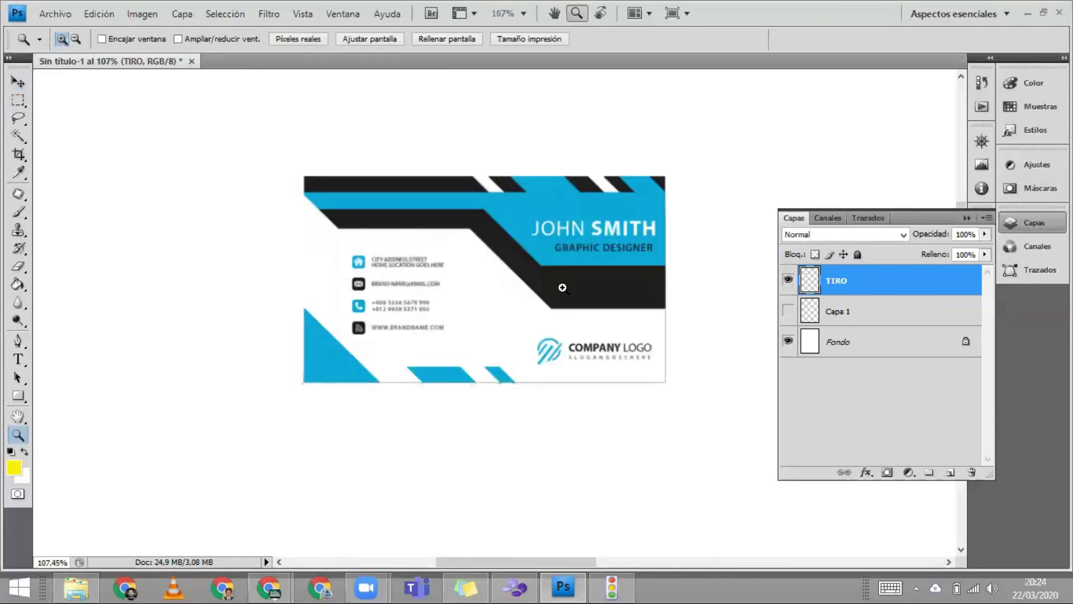
key(F8)
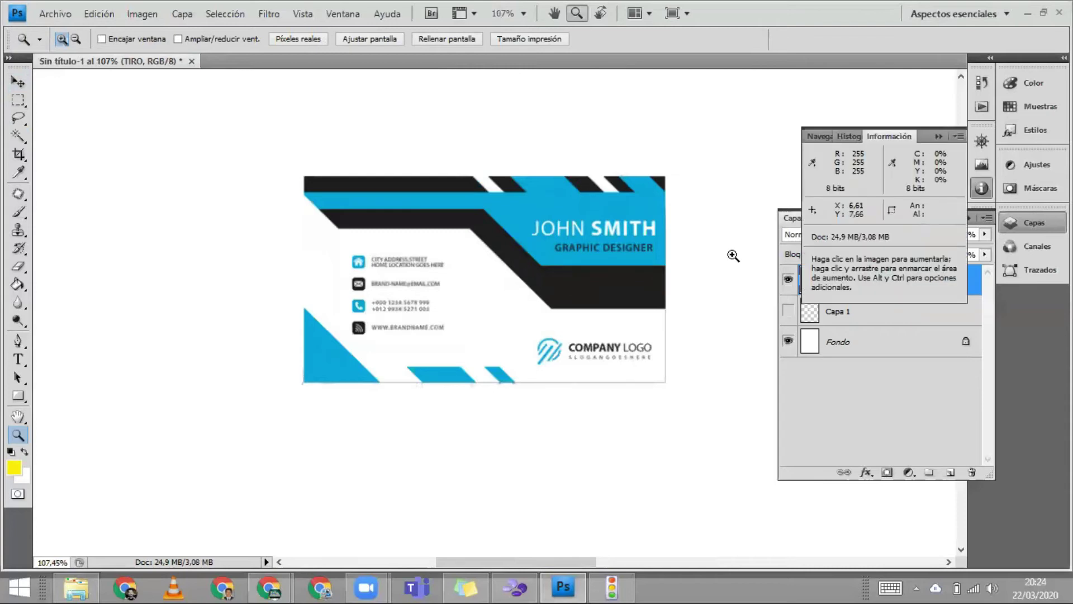
key(ctrl+t)
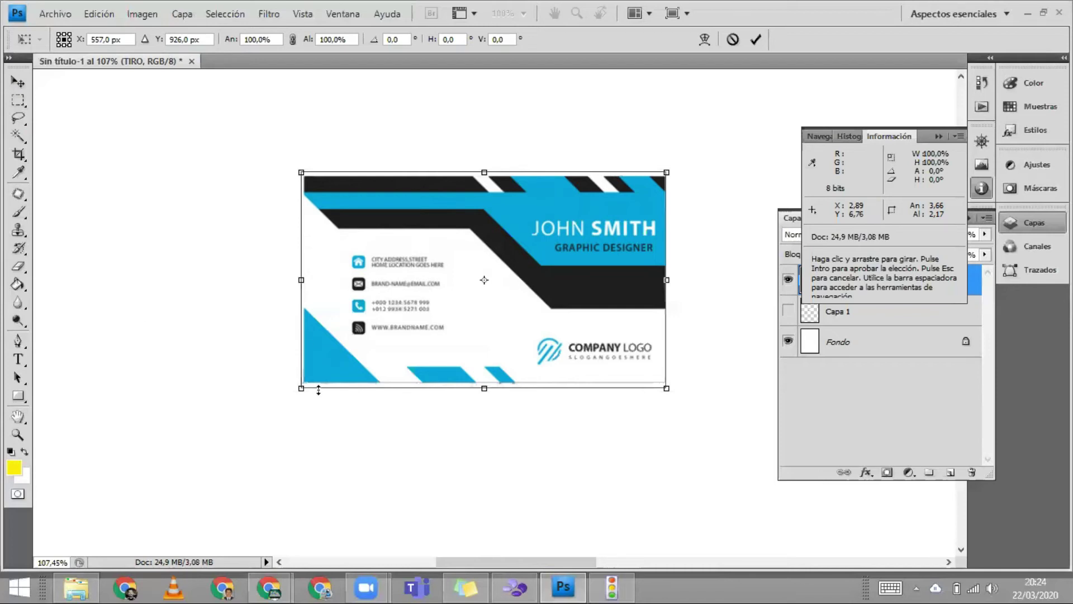
drag(264, 413, 165, 467)
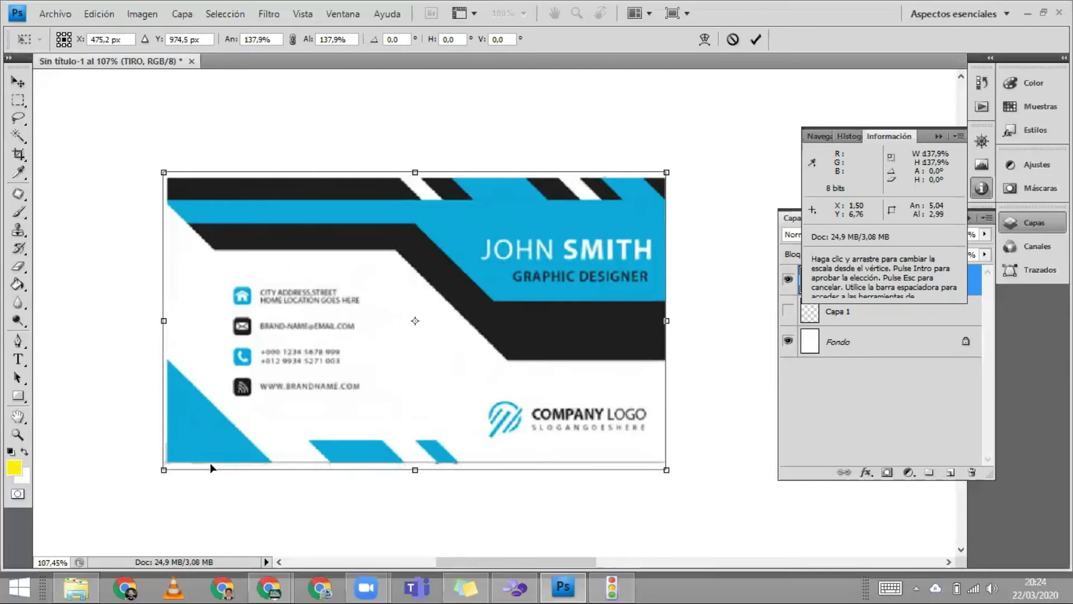
key(Return)
key(z)
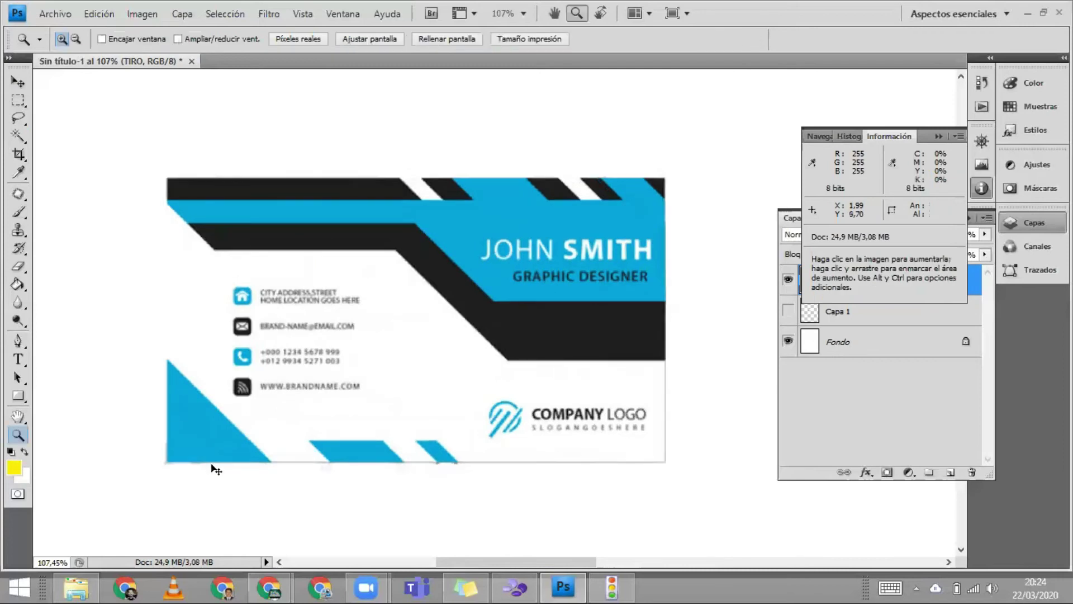
key(ctrl+0)
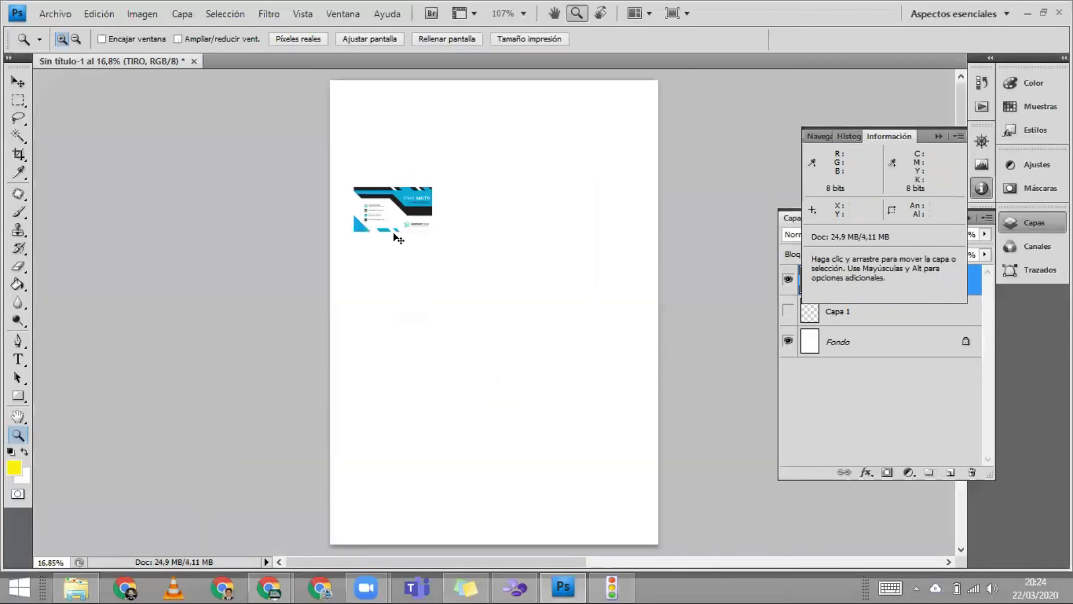
- Snug the enlarged card into the page's top-left corner and zoom in on it
key(v)
drag(392, 200, 387, 107)
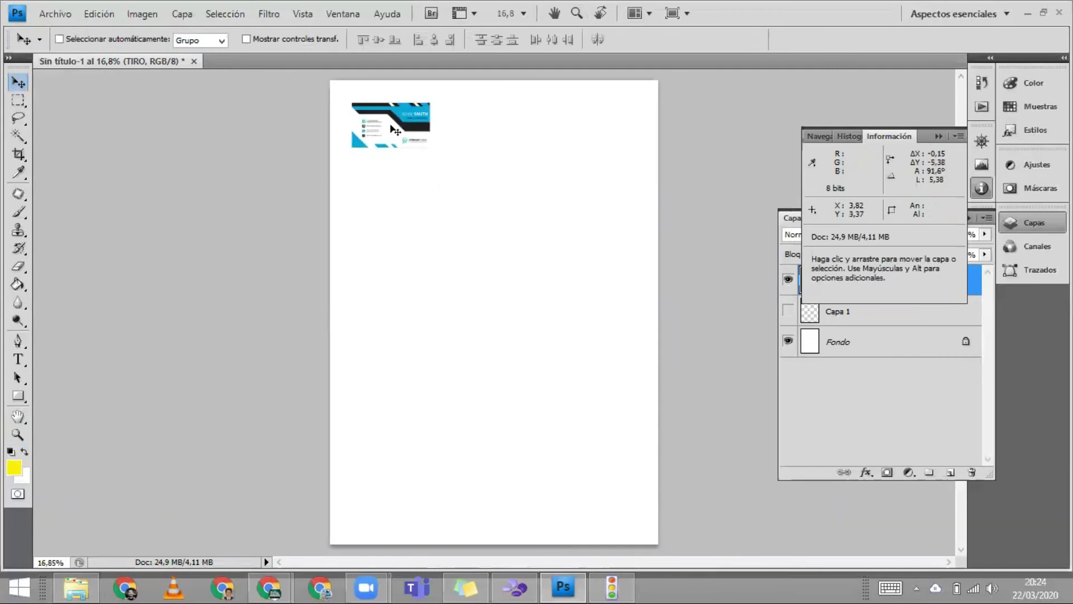
drag(386, 112, 365, 100)
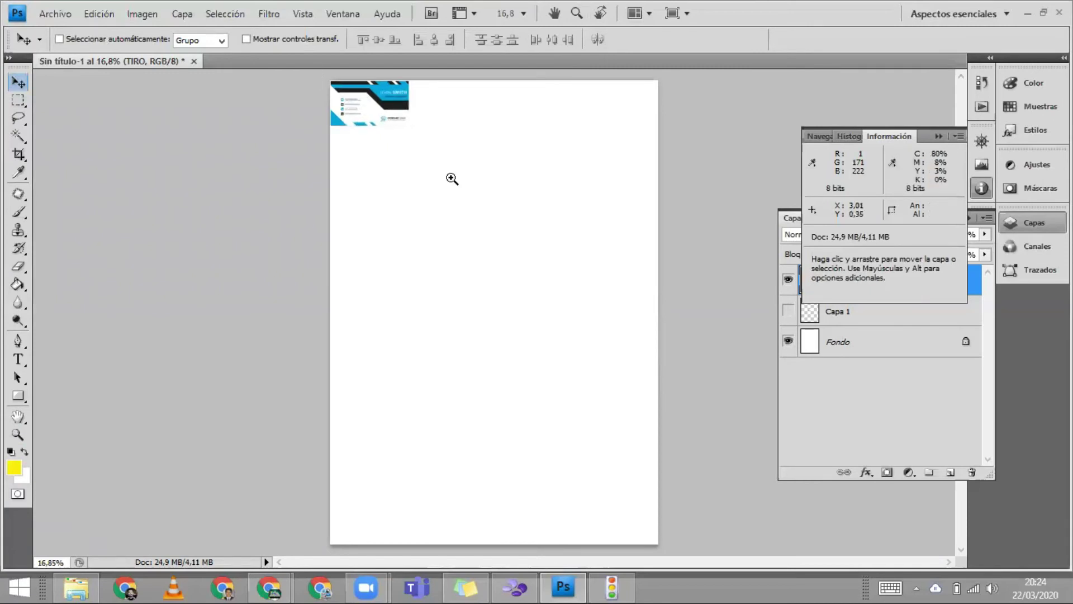
key(z)
click(392, 199)
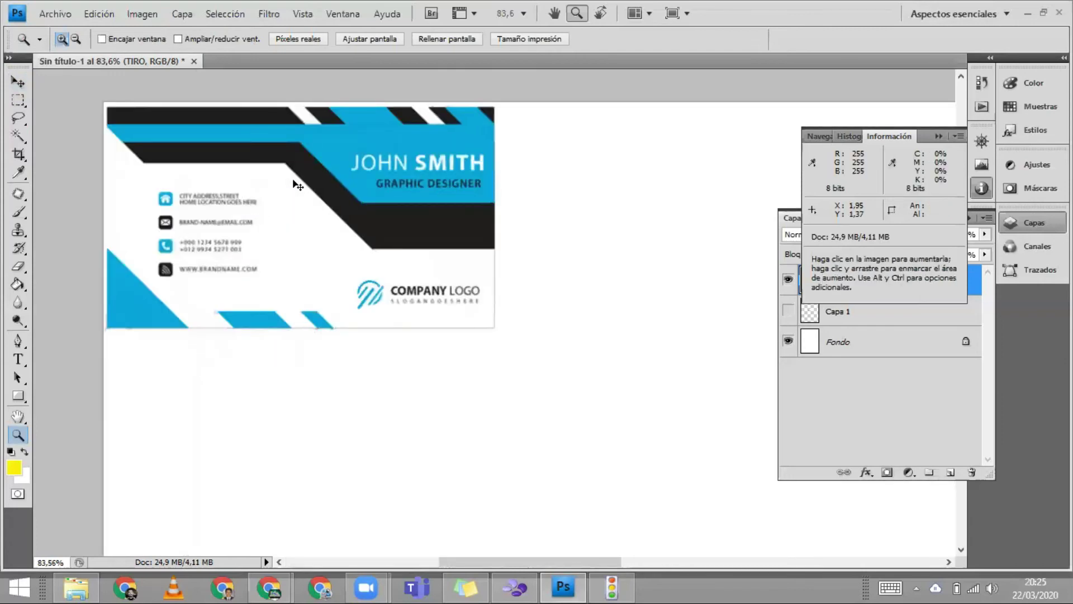
- Alt-drag a second card copy and nudge it flush beside the first card
key(v)
drag(472, 185, 602, 203)
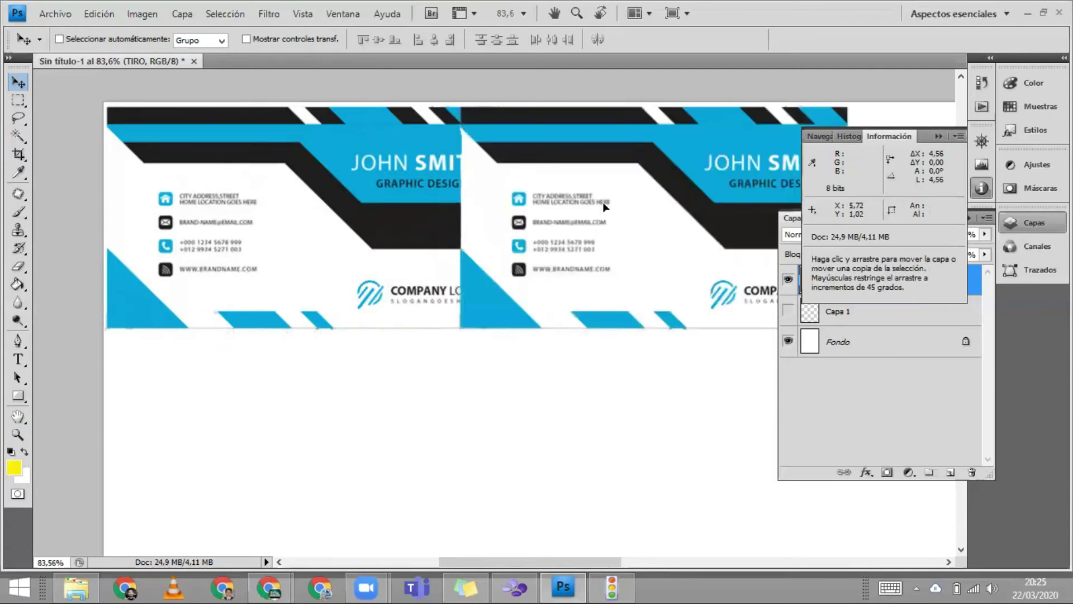
mouse_move(602, 202)
mouse_down()
mouse_move(604, 261)
mouse_move(582, 281)
mouse_up()
mouse_move(220, 366)
mouse_down()
mouse_move(274, 200)
mouse_move(592, 196)
mouse_up()
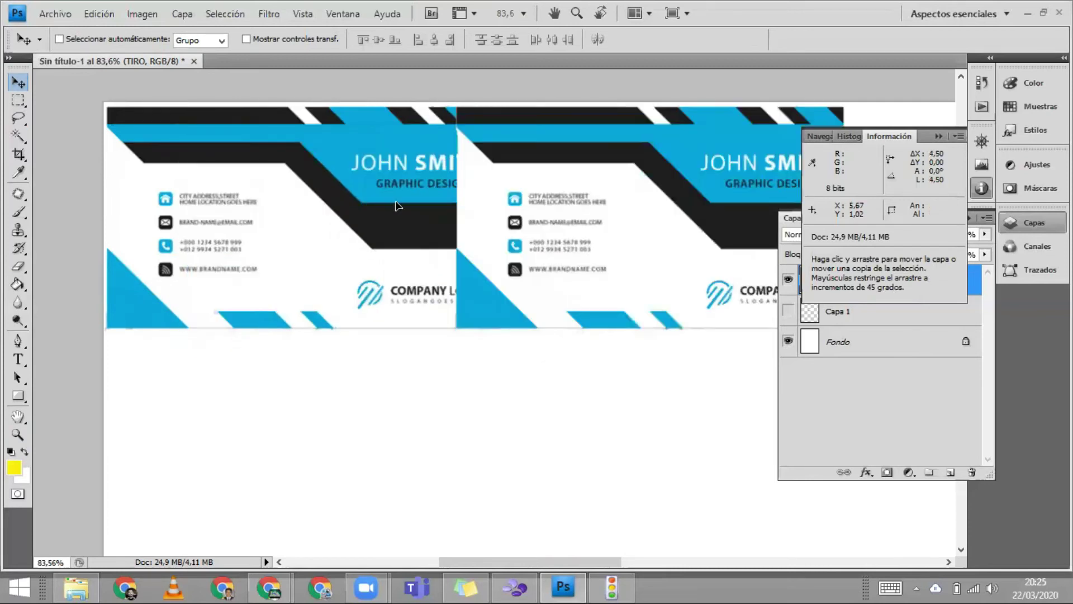
drag(396, 206, 603, 212)
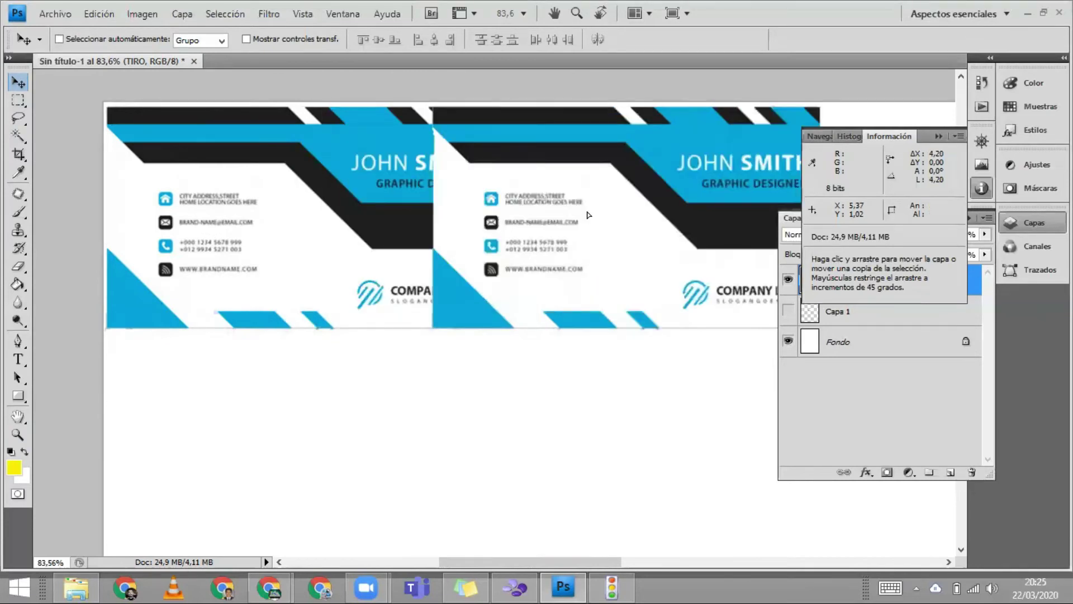
key(shift+Right)
key(shift+Right)
key(shift+Right)
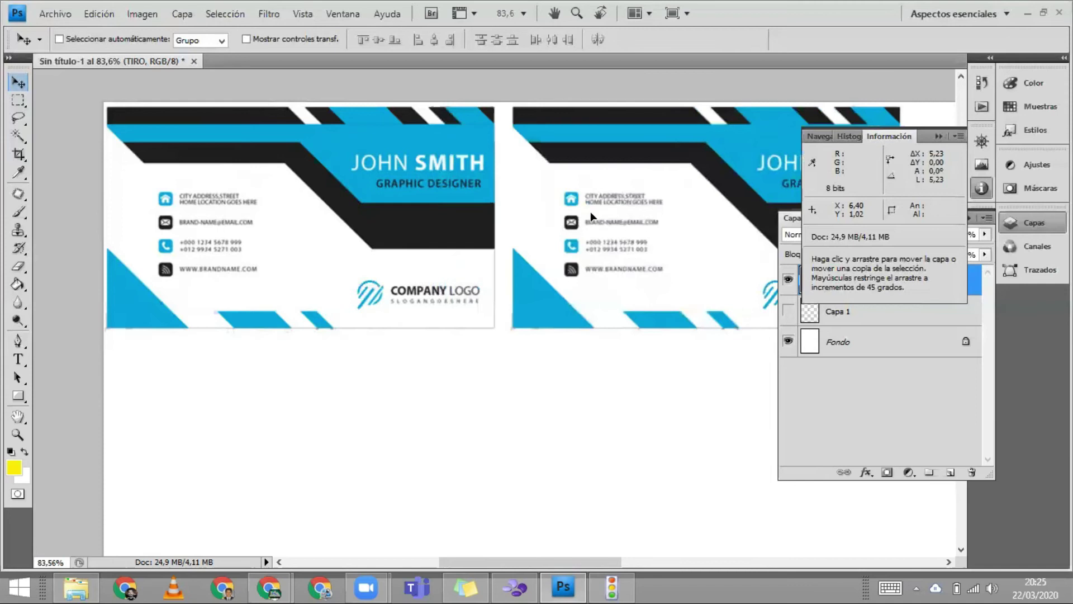
key(shift+Left)
drag(589, 216, 587, 218)
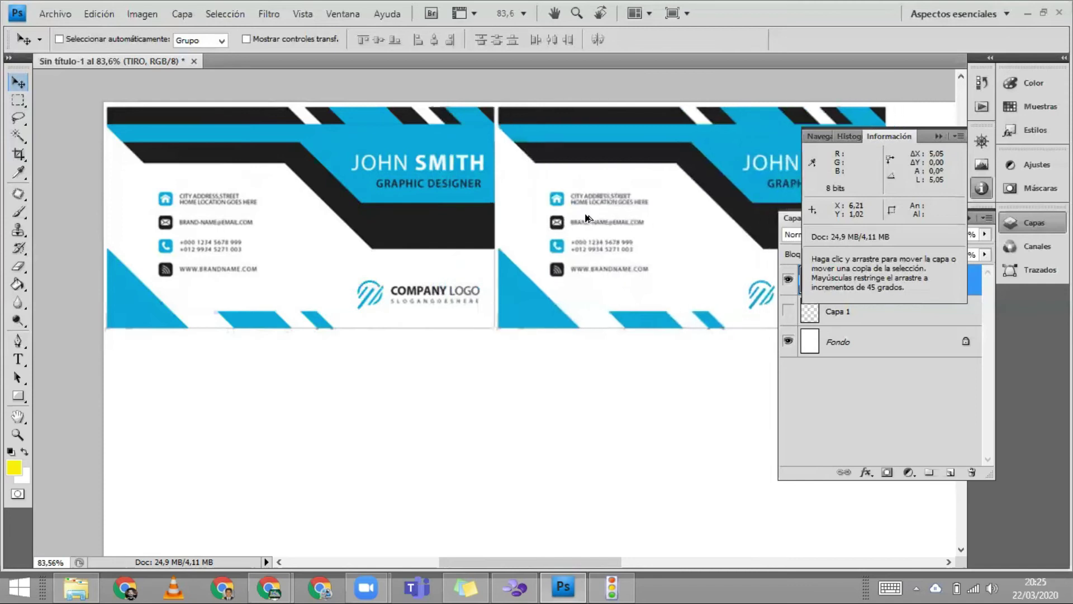
key(Left)
key(Left)
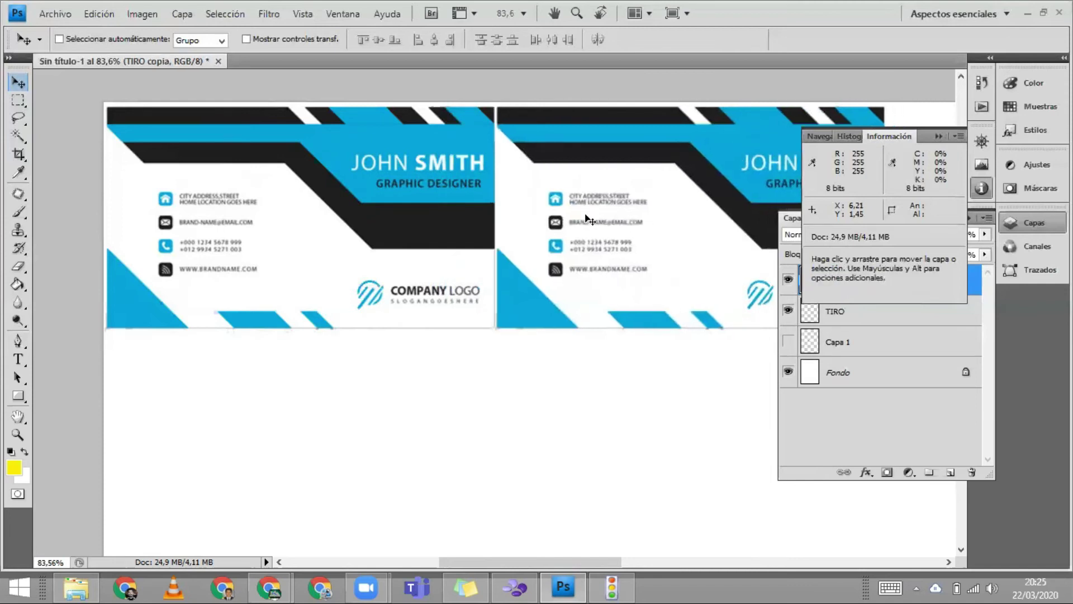
key(Left)
key(Left)
key(Left)
key(Left)
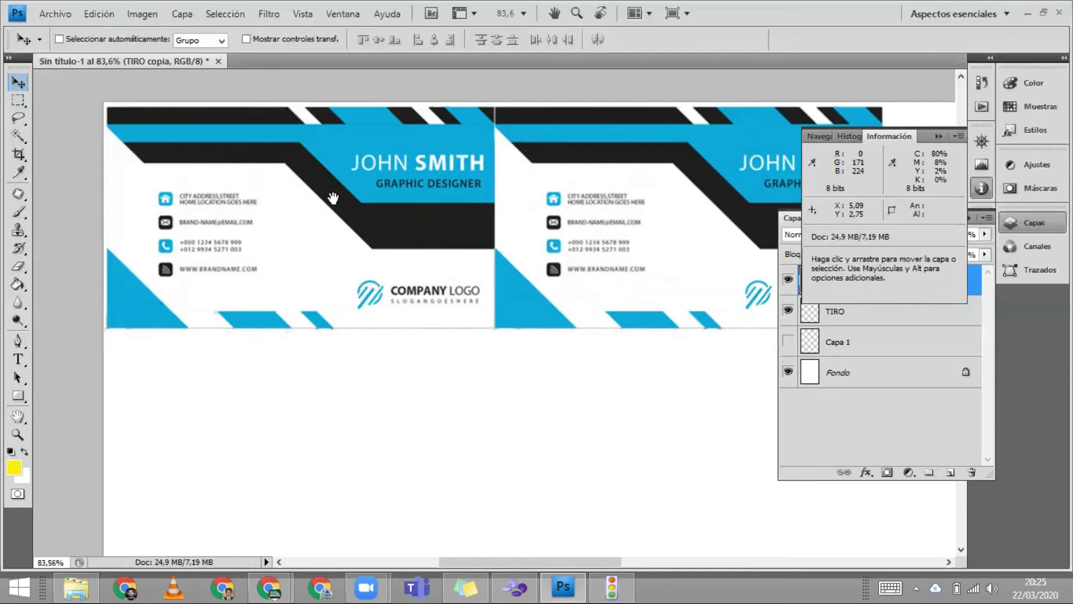
- Add third and fourth card copies flush to finish the four-card top row
drag(190, 177, 82, 184)
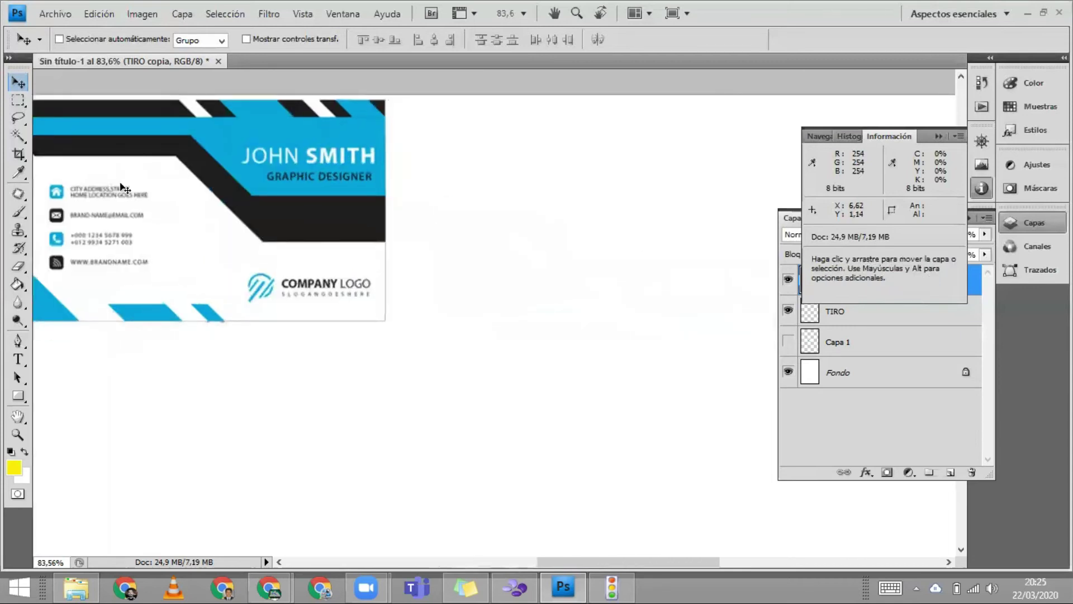
key(shift+alt)
mouse_move(120, 186)
mouse_down()
mouse_move(556, 186)
mouse_move(516, 187)
mouse_up()
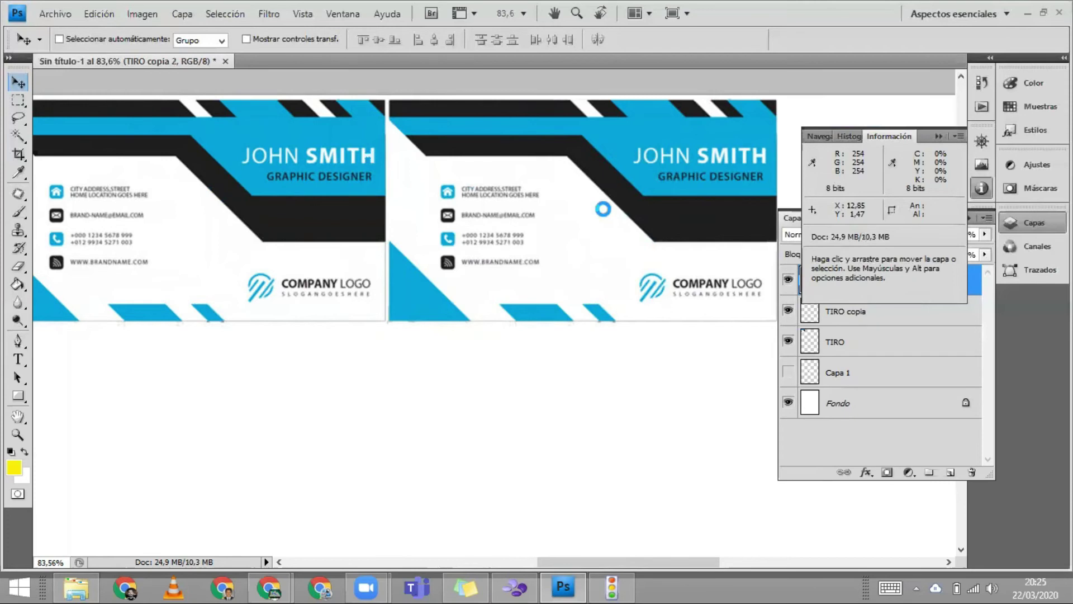
key(Left)
key(Left)
key(Left)
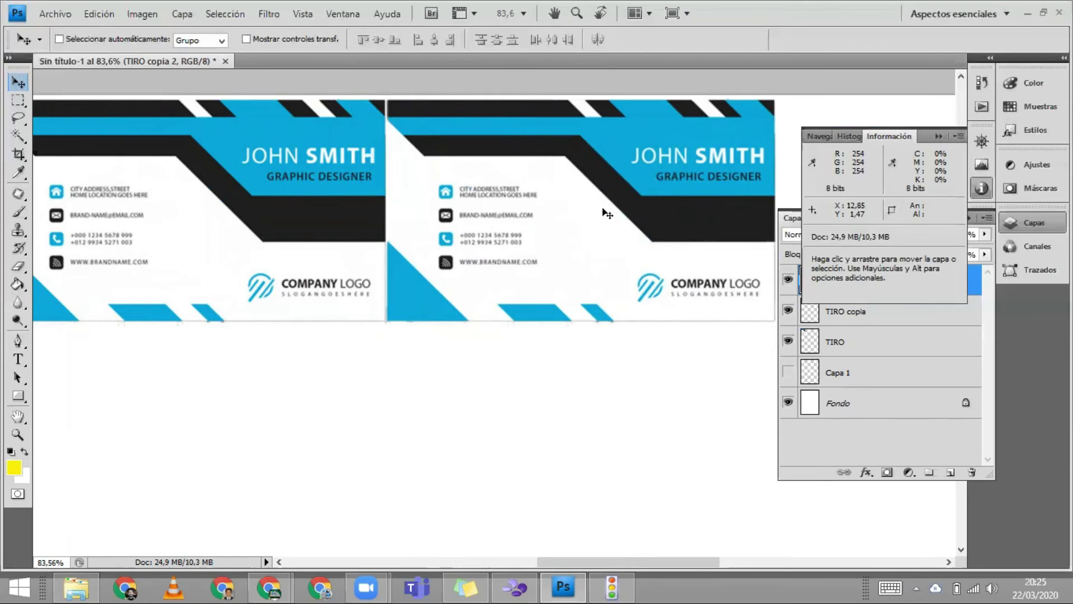
key(Left)
key(Left)
key(Left)
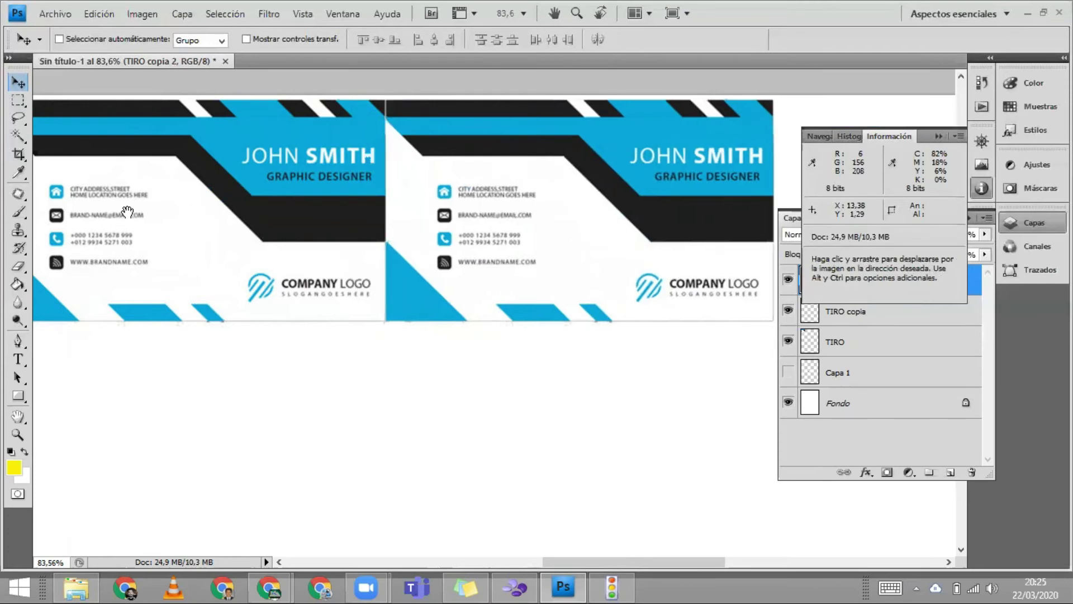
drag(684, 182, 168, 198)
drag(360, 202, 536, 215)
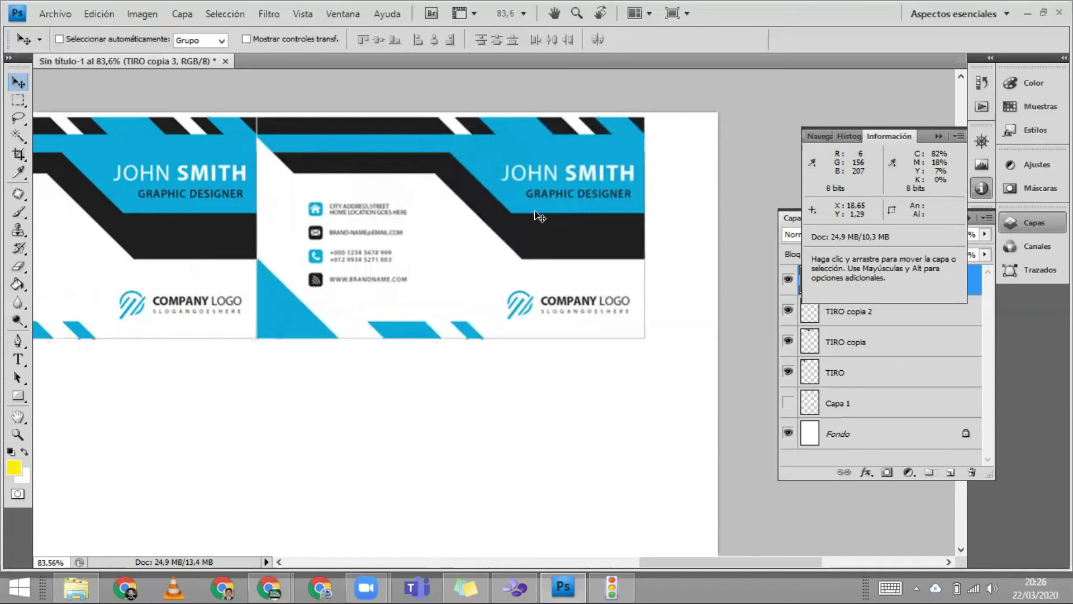
key(ctrl+0)
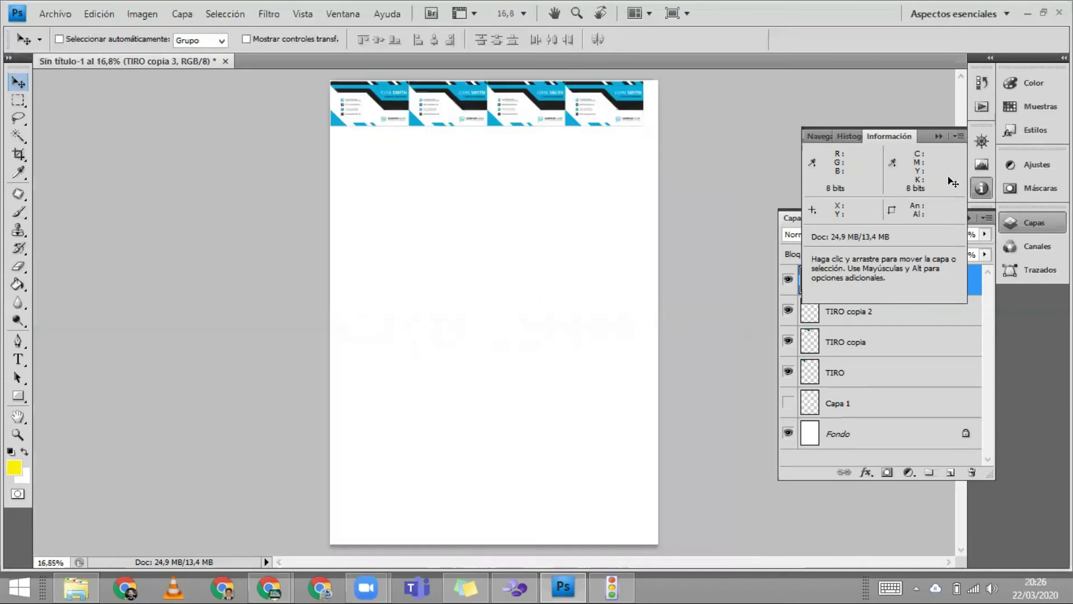
- Select the four TIRO card layers and Alt-drag them to duplicate the row below
click(981, 188)
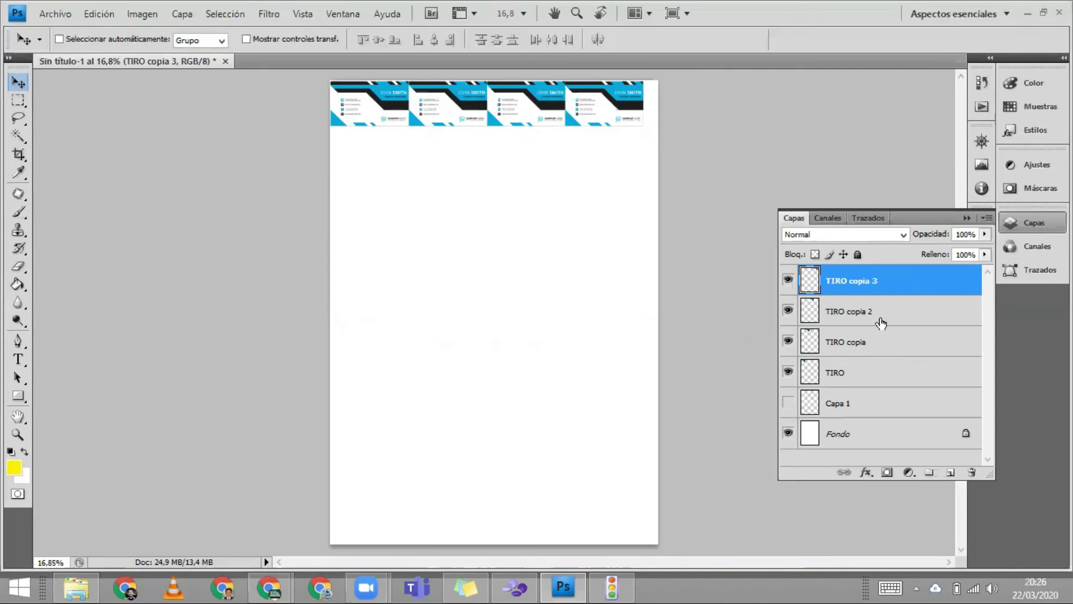
shift+click(896, 314)
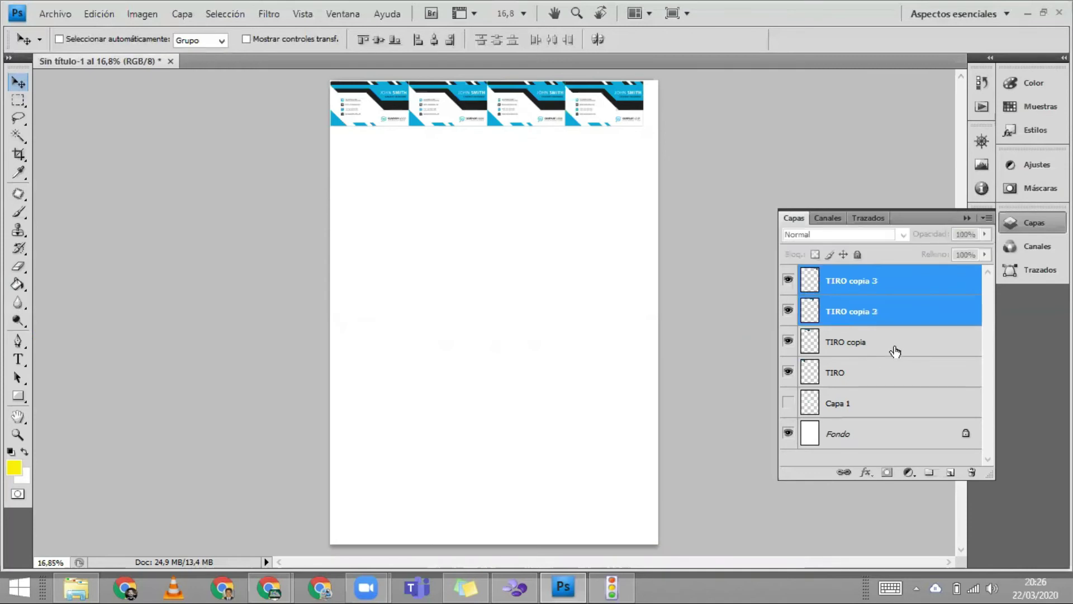
shift+click(894, 351)
shift+click(887, 378)
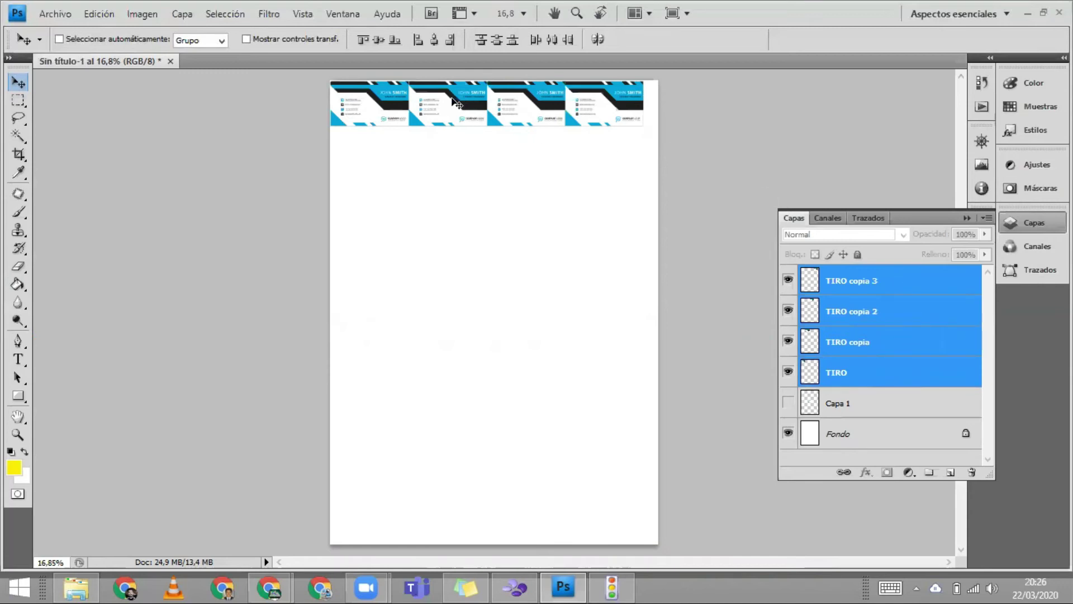
key(alt)
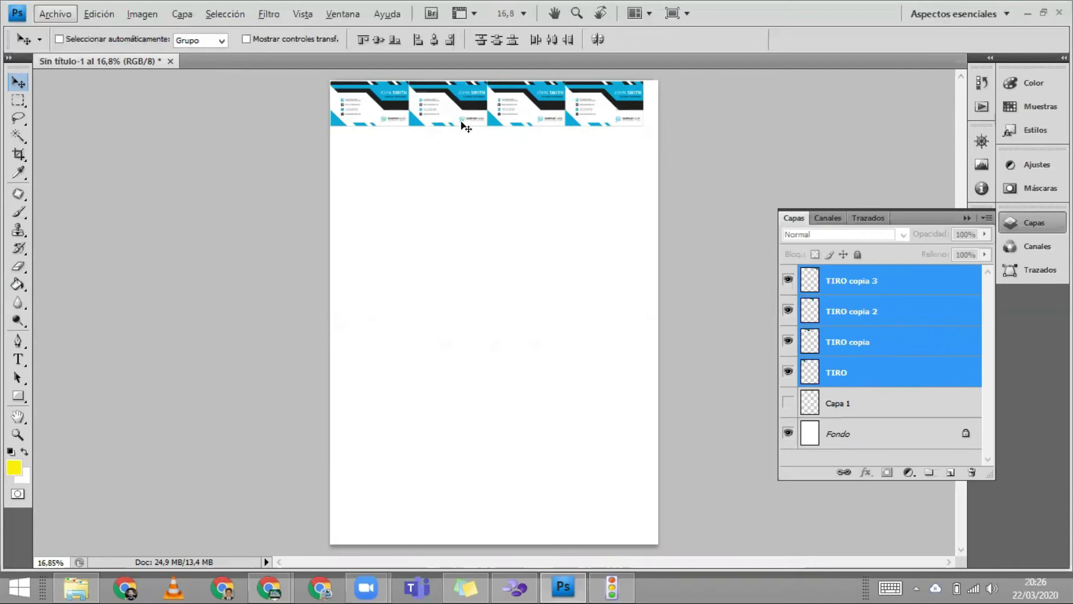
key(alt)
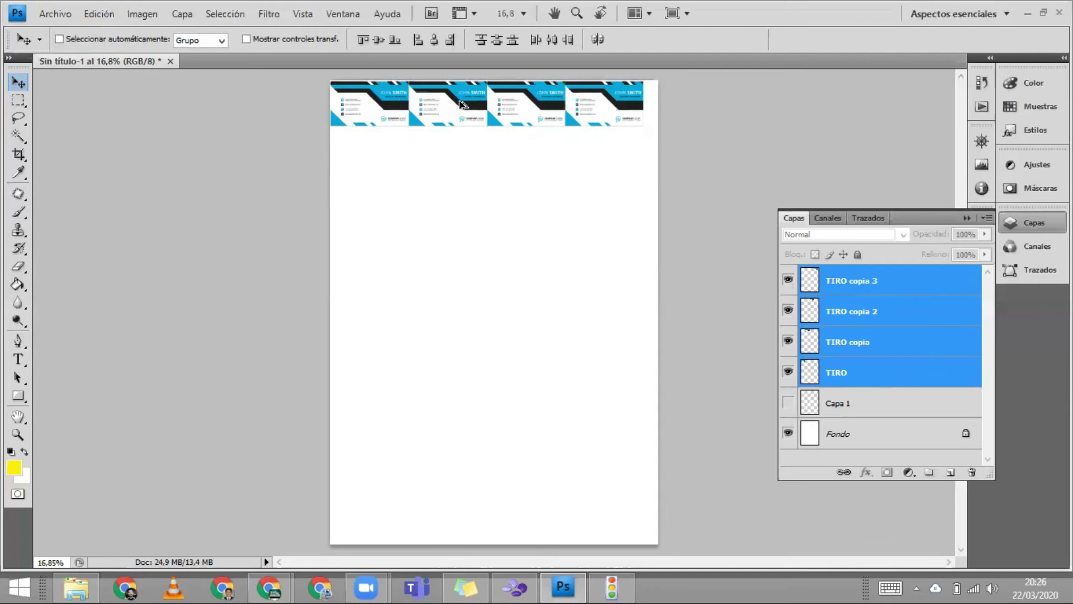
drag(463, 105, 463, 157)
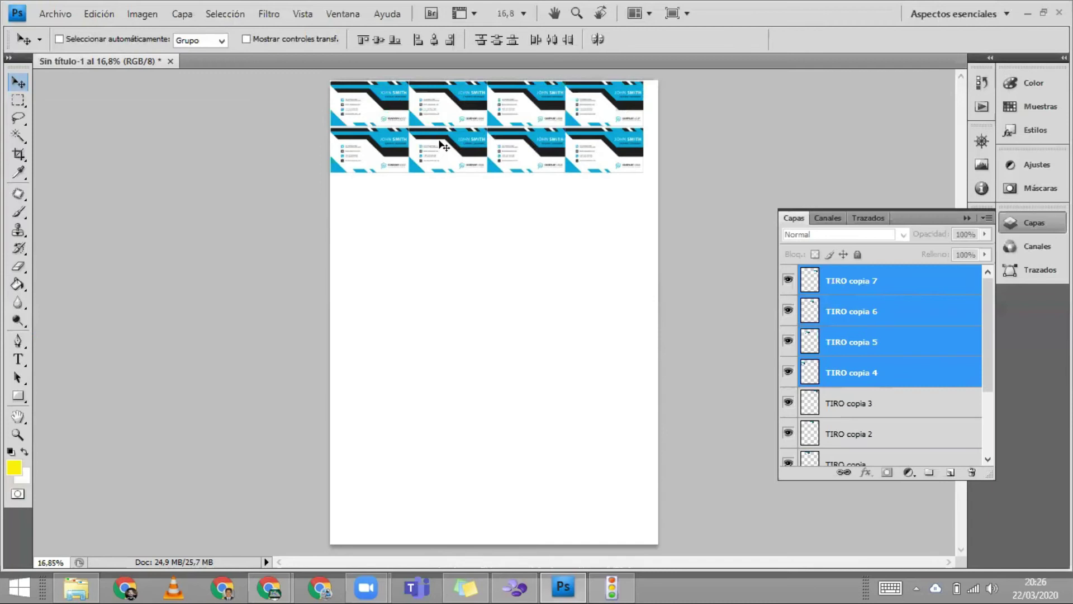
- Drag further row copies downward, closing the gaps, to build rows three through eight
drag(443, 146, 441, 187)
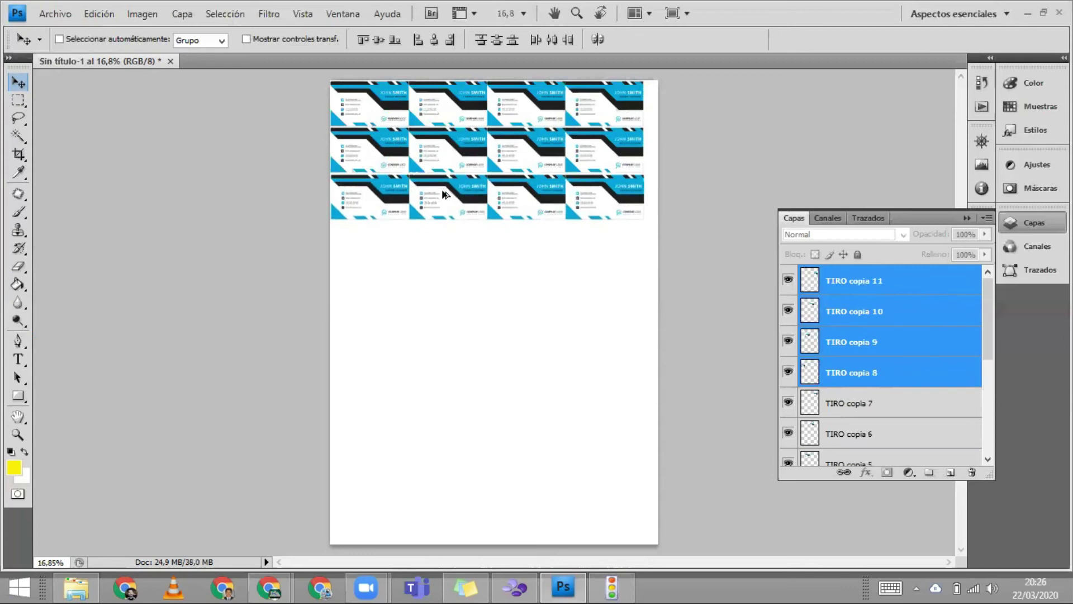
drag(446, 194, 444, 247)
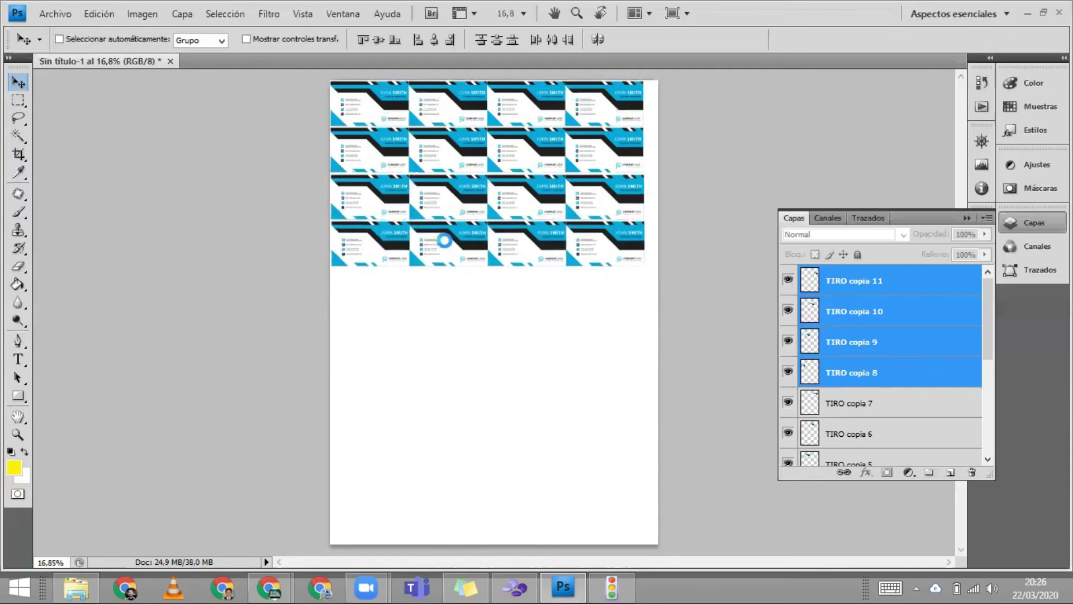
drag(463, 246, 469, 339)
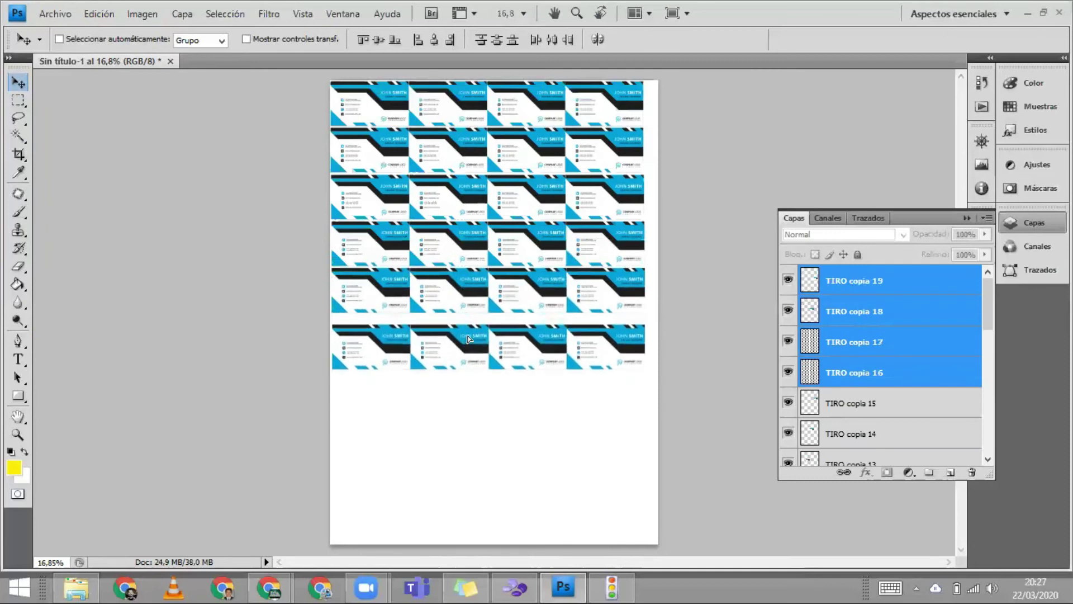
drag(469, 338, 468, 330)
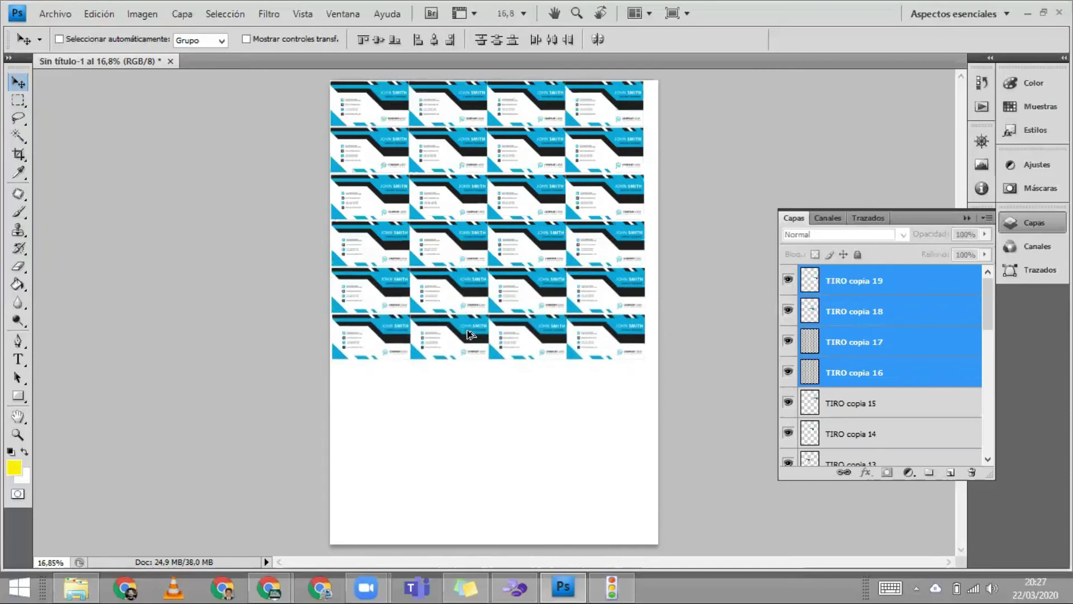
drag(460, 366, 458, 385)
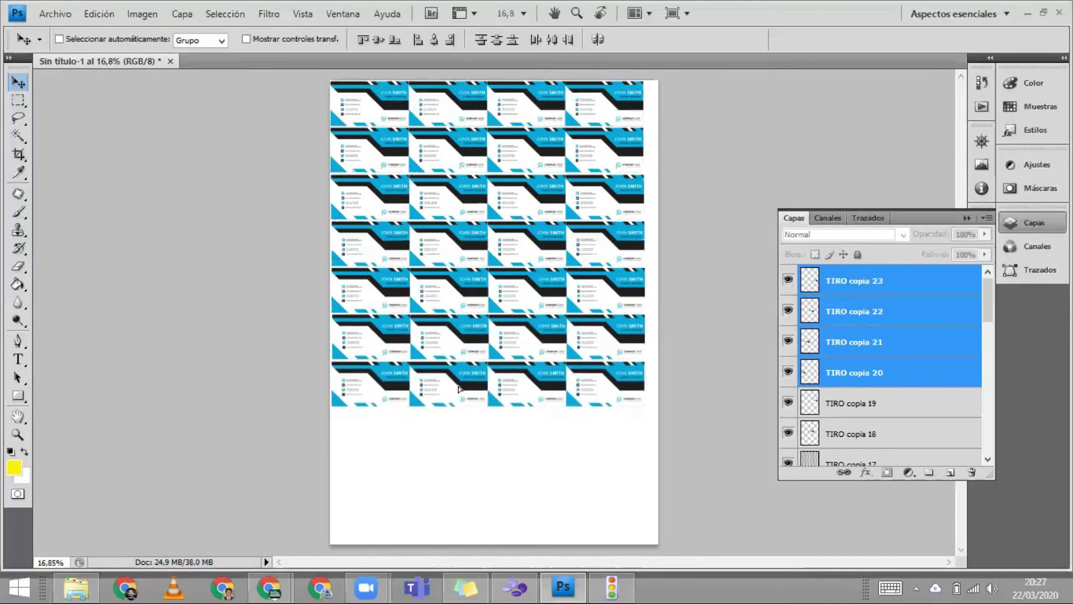
drag(458, 389, 450, 386)
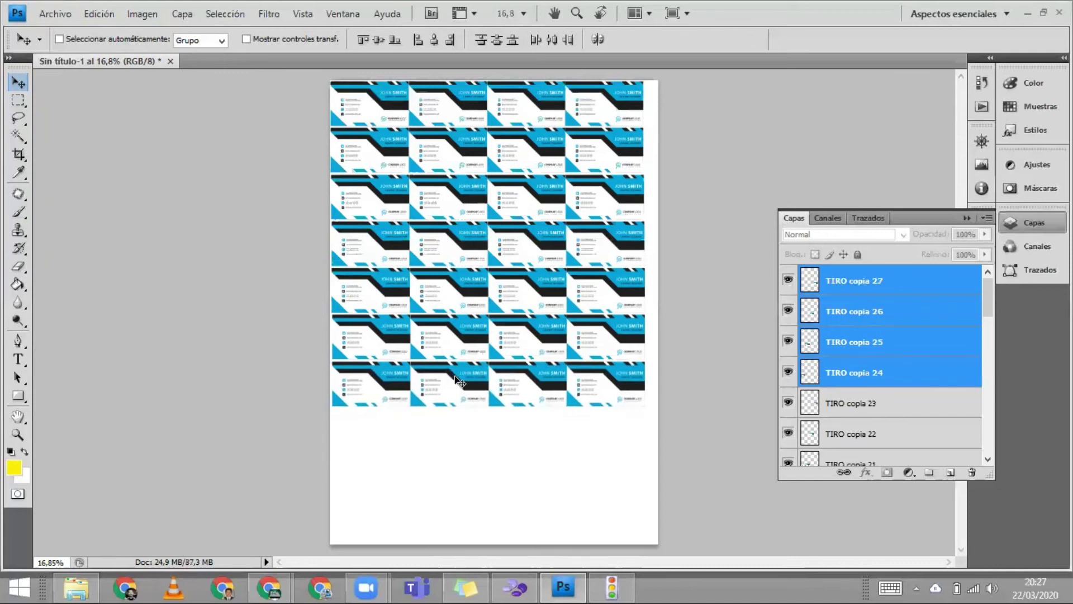
drag(461, 375, 464, 442)
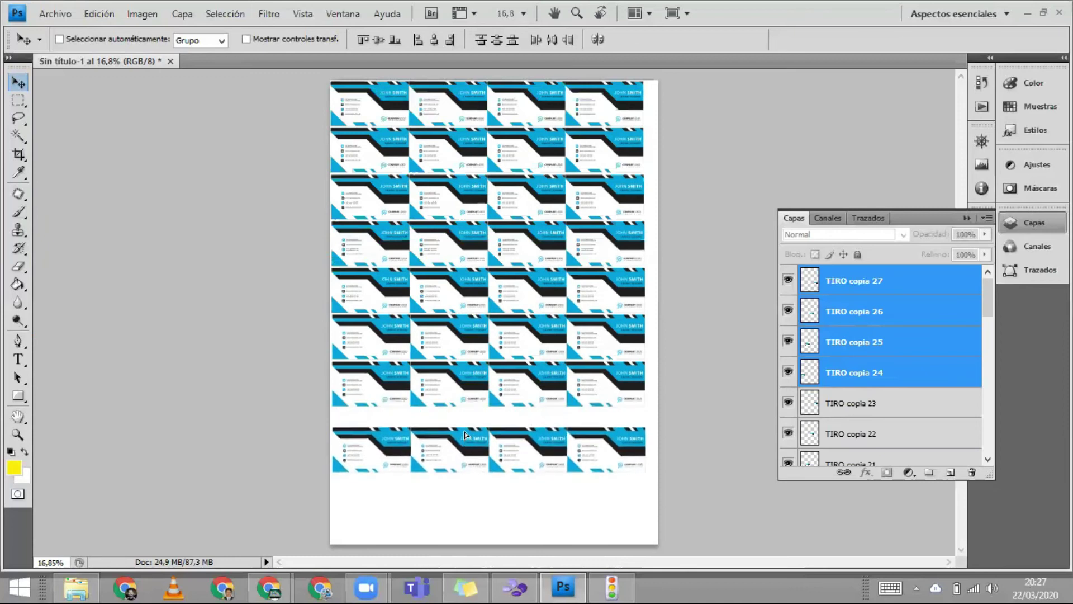
drag(464, 434, 465, 421)
- Duplicate the bottom row with Ctrl+J into a ninth row and nudge it into line
key(ctrl+j)
drag(464, 486, 463, 481)
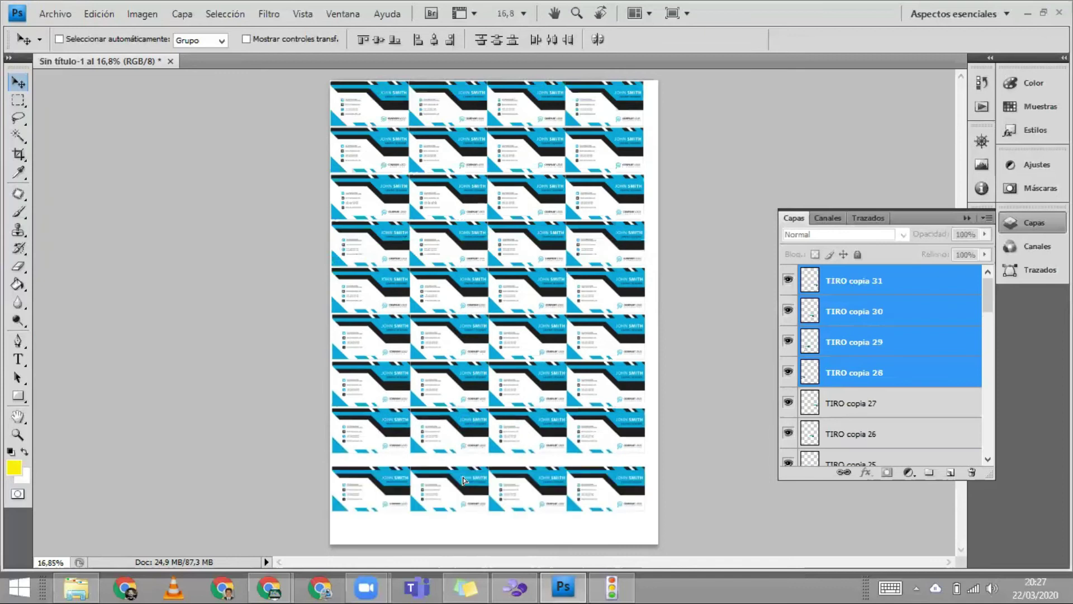
key(shift+Up)
key(shift+Up)
key(shift+Up)
key(shift+Up)
key(shift+Up)
key(shift+Up)
key(ctrl+j)
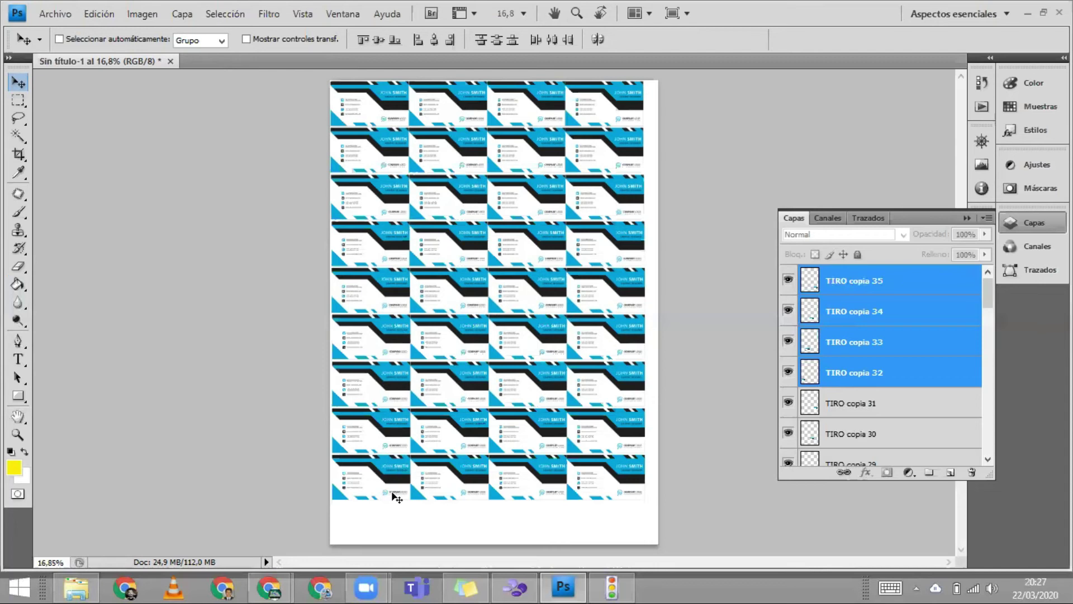
key(shift+Left)
key(shift+Left)
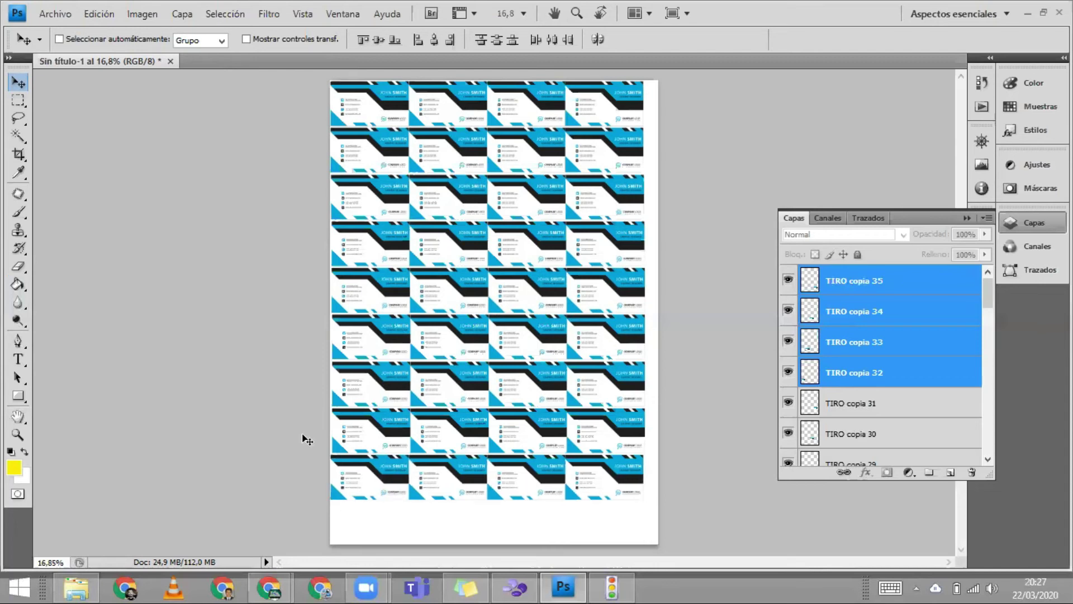
ctrl+click(432, 437)
ctrl+shift+click(536, 430)
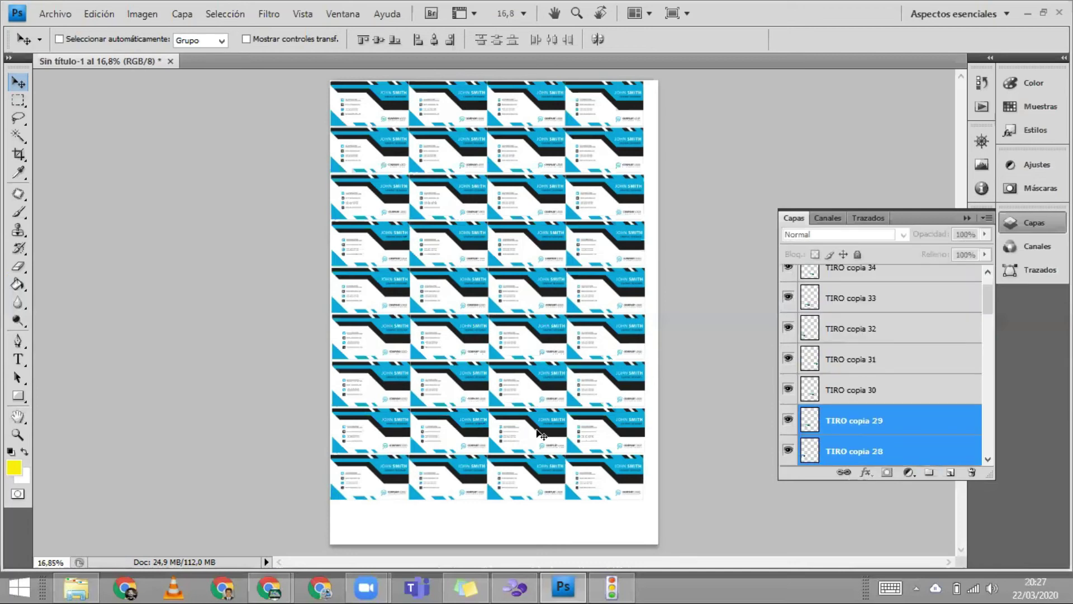
ctrl+shift+click(596, 430)
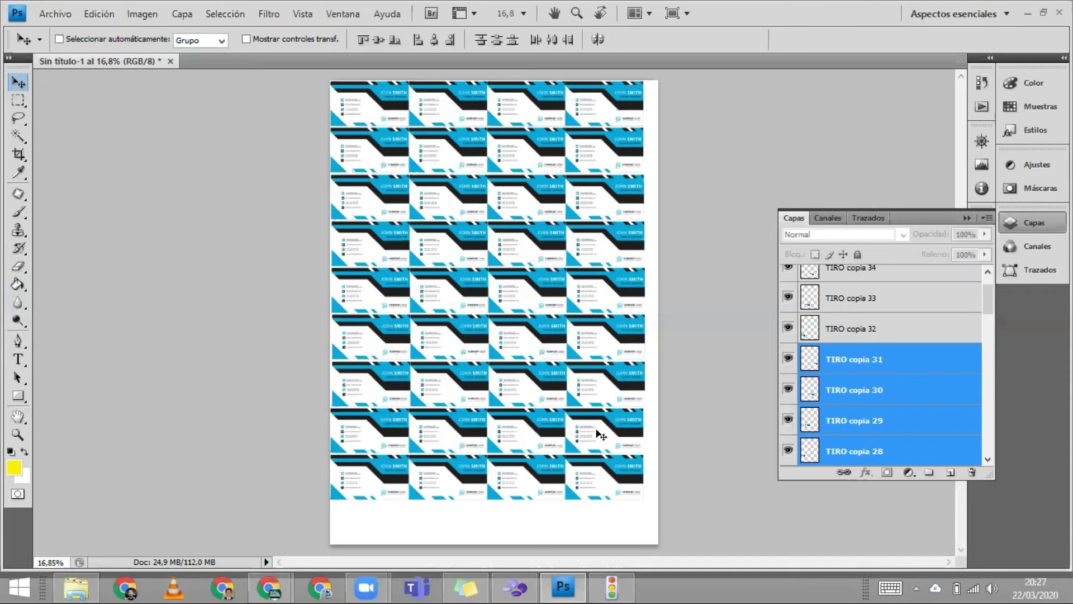
ctrl+click(605, 381)
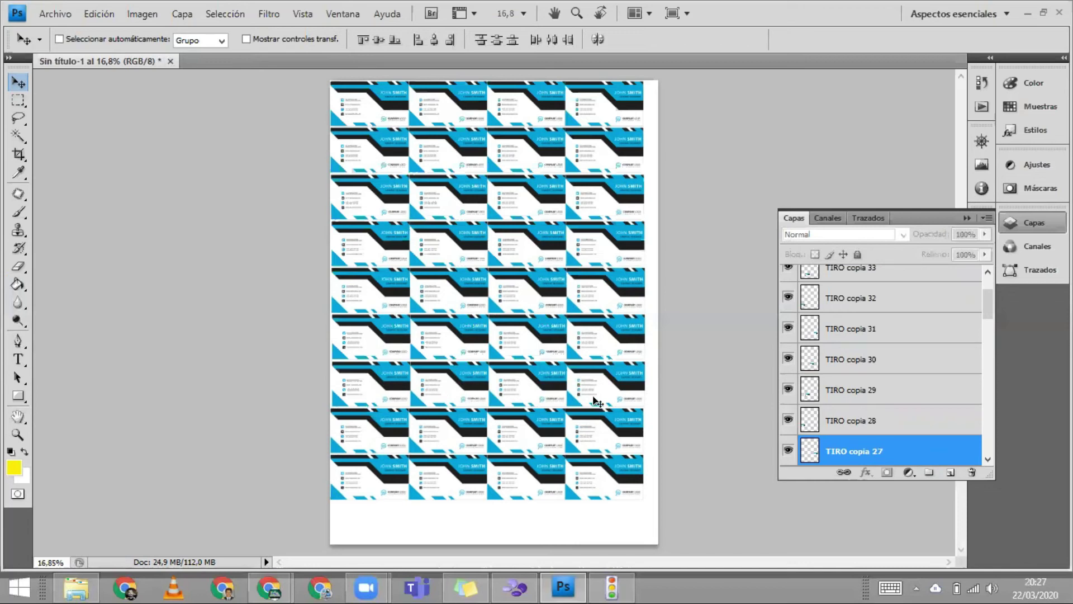
ctrl+click(649, 409)
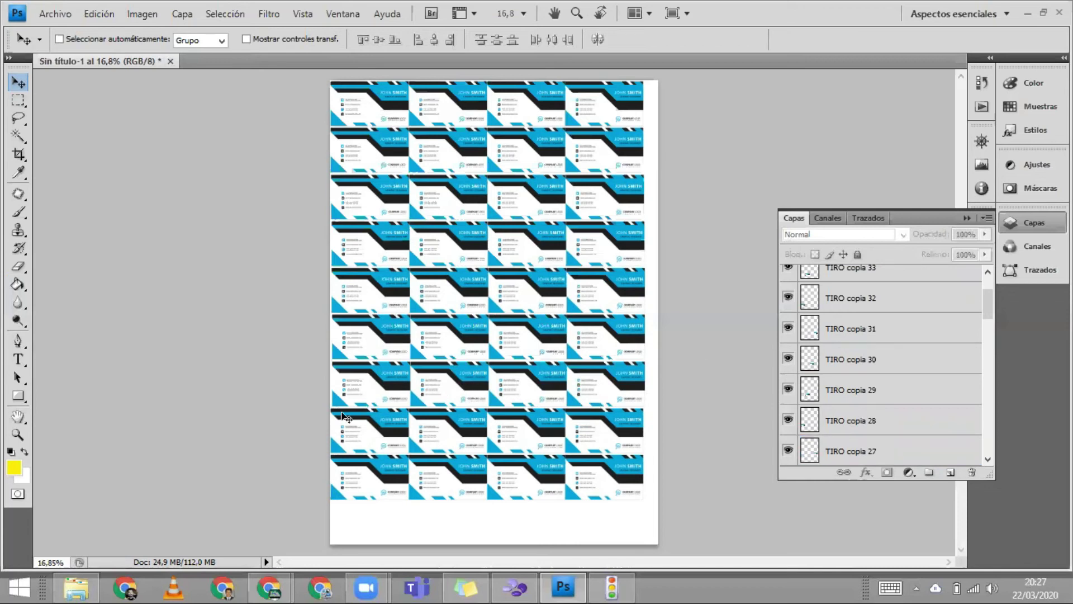
ctrl+click(430, 392)
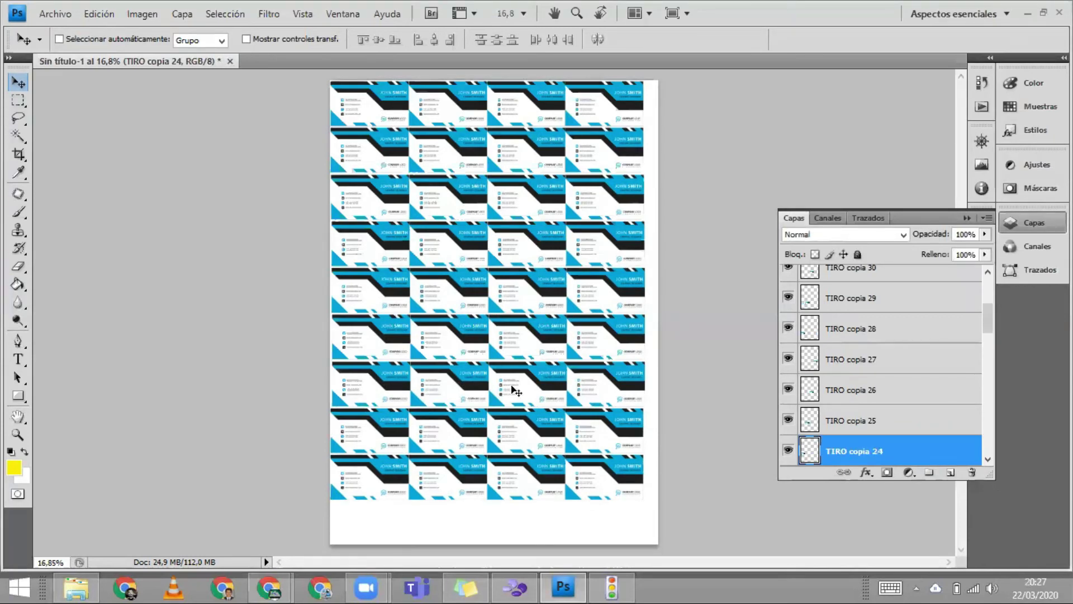
ctrl+shift+click(512, 385)
ctrl+shift+click(625, 391)
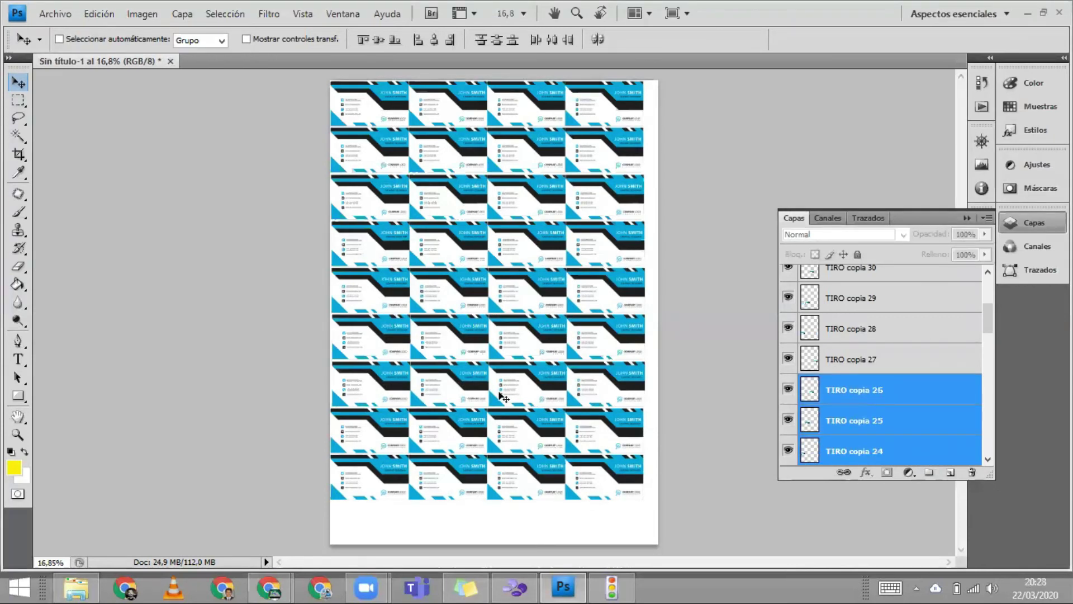
ctrl+shift+click(469, 383)
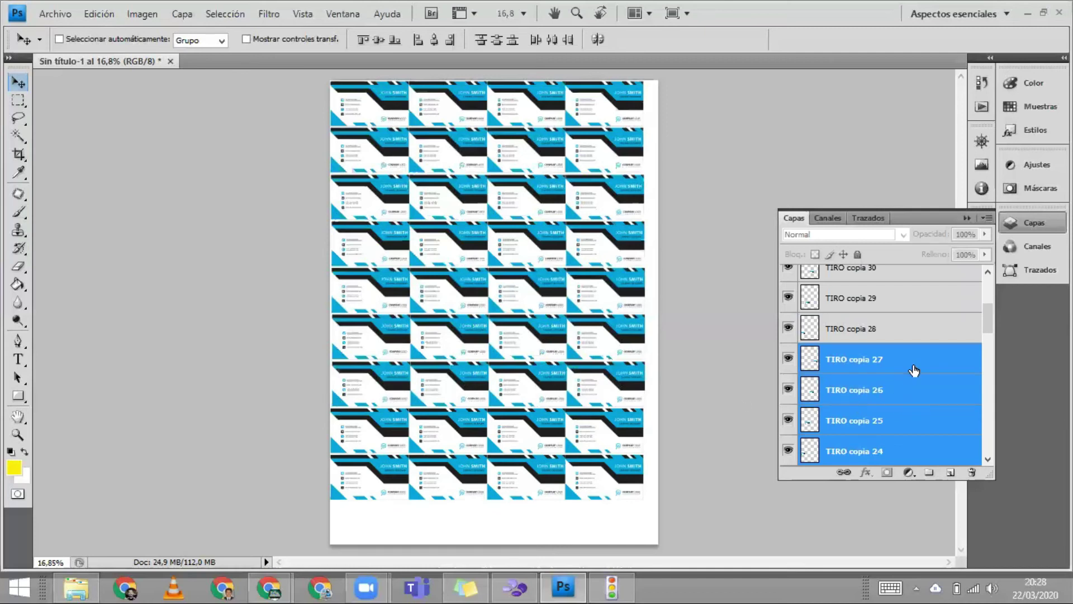
scroll(912, 370, down, 1)
scroll(913, 369, down, 4)
scroll(913, 369, down, 4)
scroll(914, 368, down, 5)
scroll(914, 369, down, 5)
scroll(915, 386, down, 4)
scroll(915, 386, down, 1)
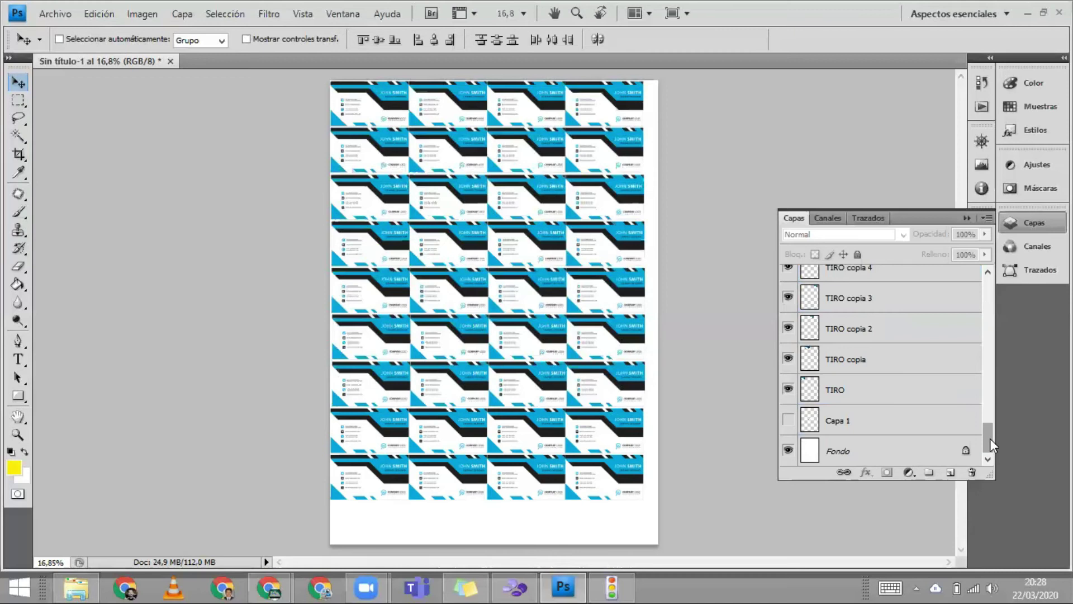
drag(990, 437, 997, 287)
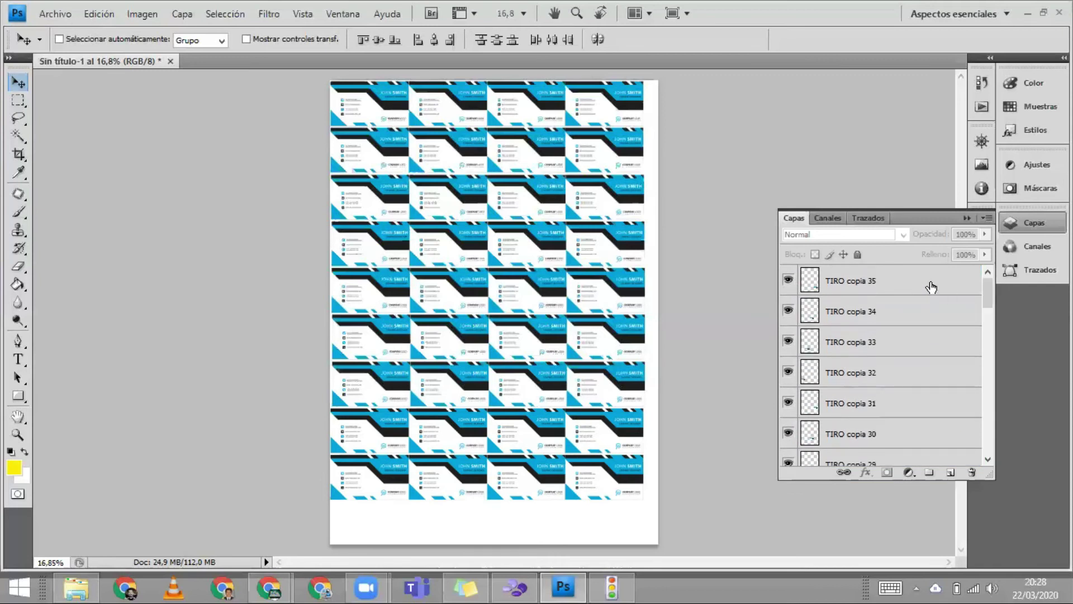
drag(987, 295, 1004, 464)
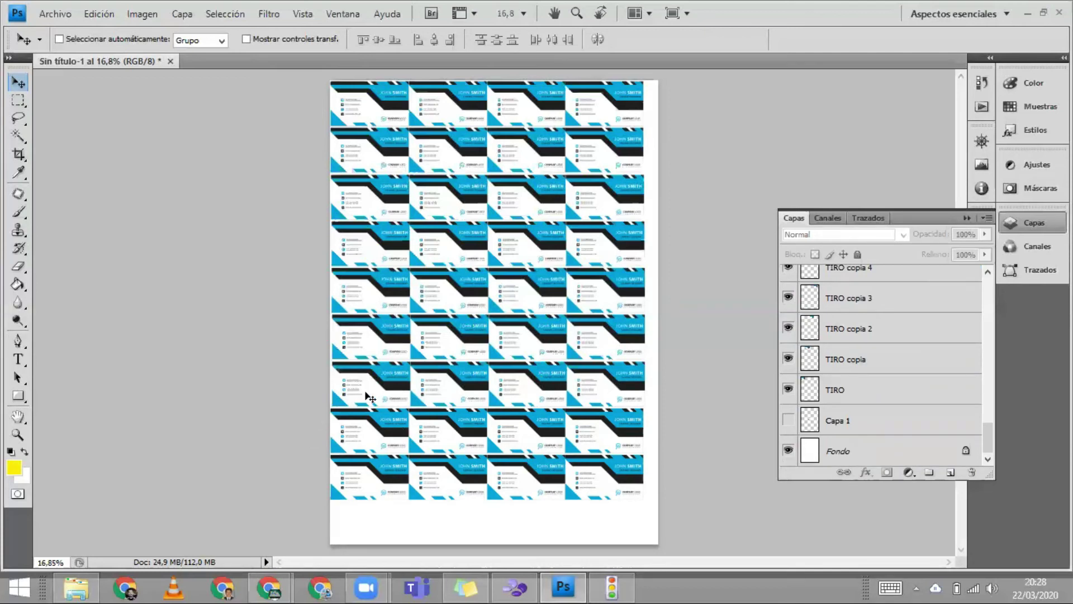
- Select the TIRO copia 24–27 row and nudge it left into line
click(833, 280)
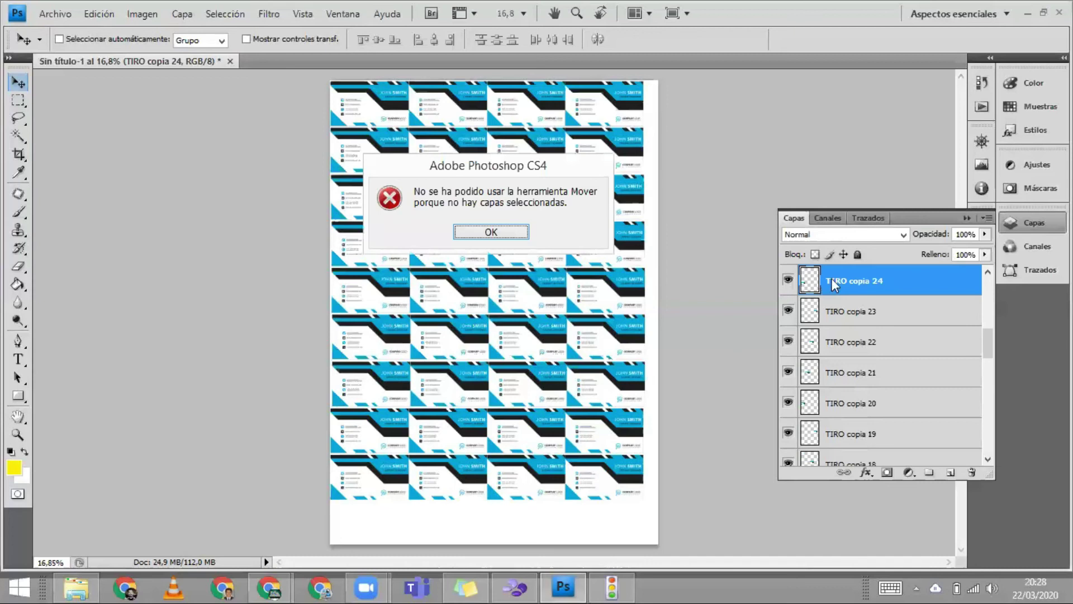
click(490, 232)
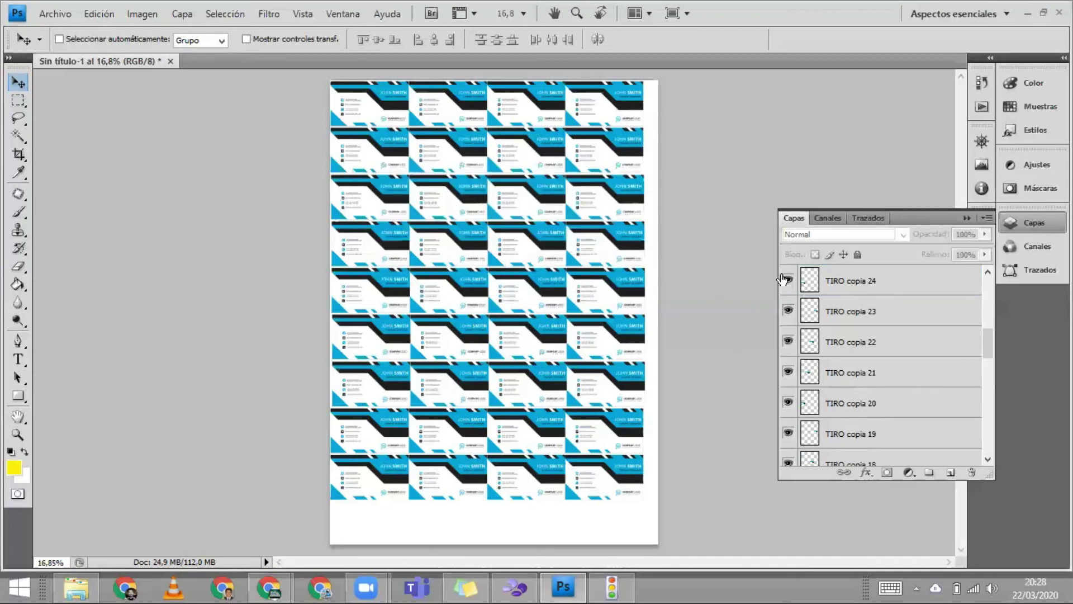
ctrl+click(361, 396)
ctrl+shift+click(505, 396)
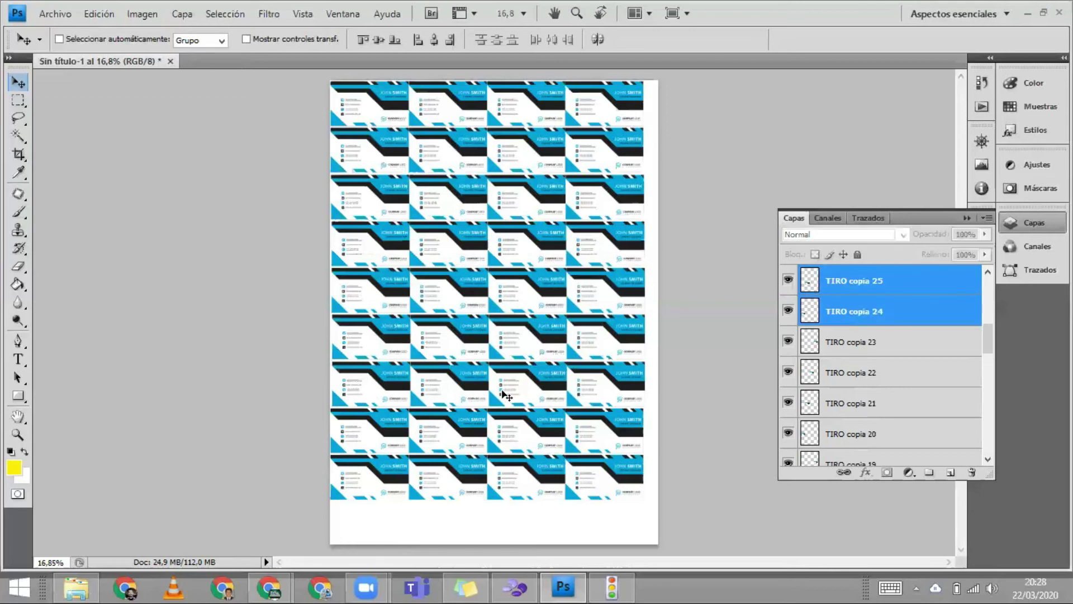
ctrl+shift+click(584, 387)
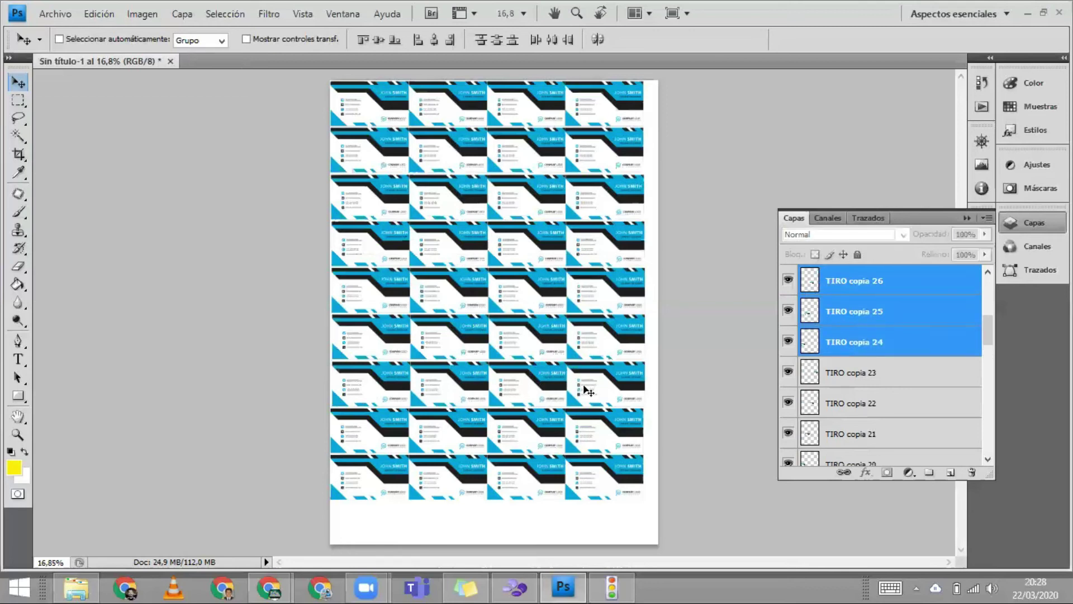
ctrl+shift+click(418, 399)
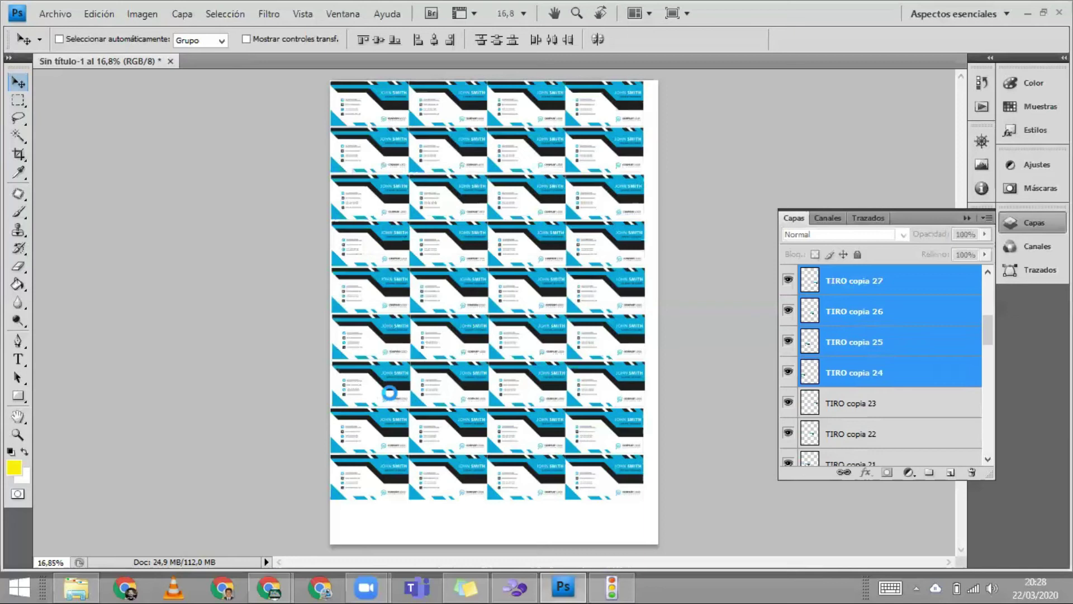
key(Left)
key(Left)
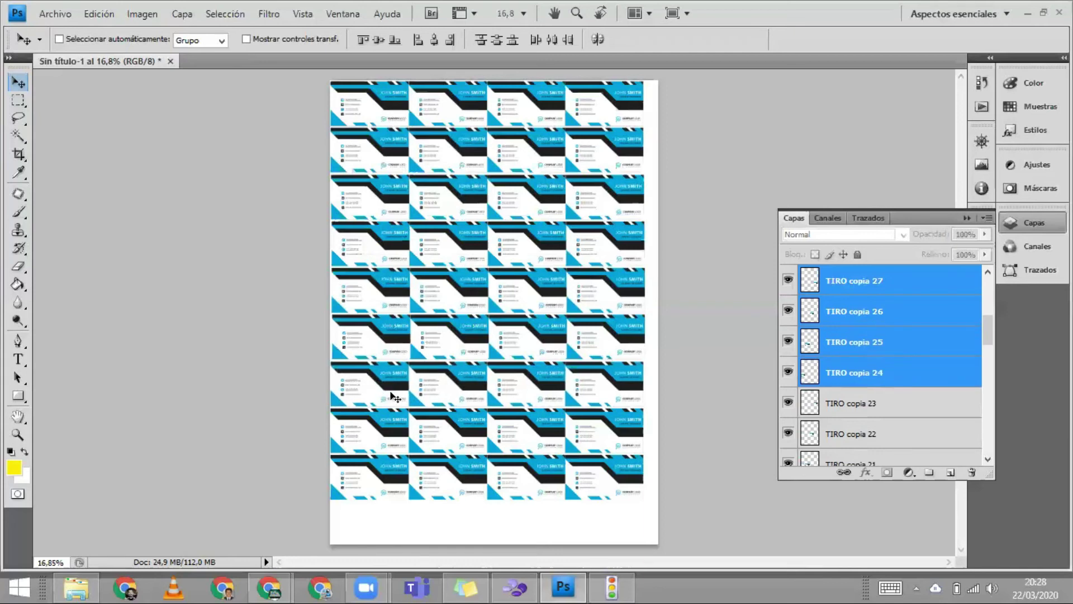
- Select the row starting at TIRO copia 20 and nudge it left into line
ctrl+click(393, 345)
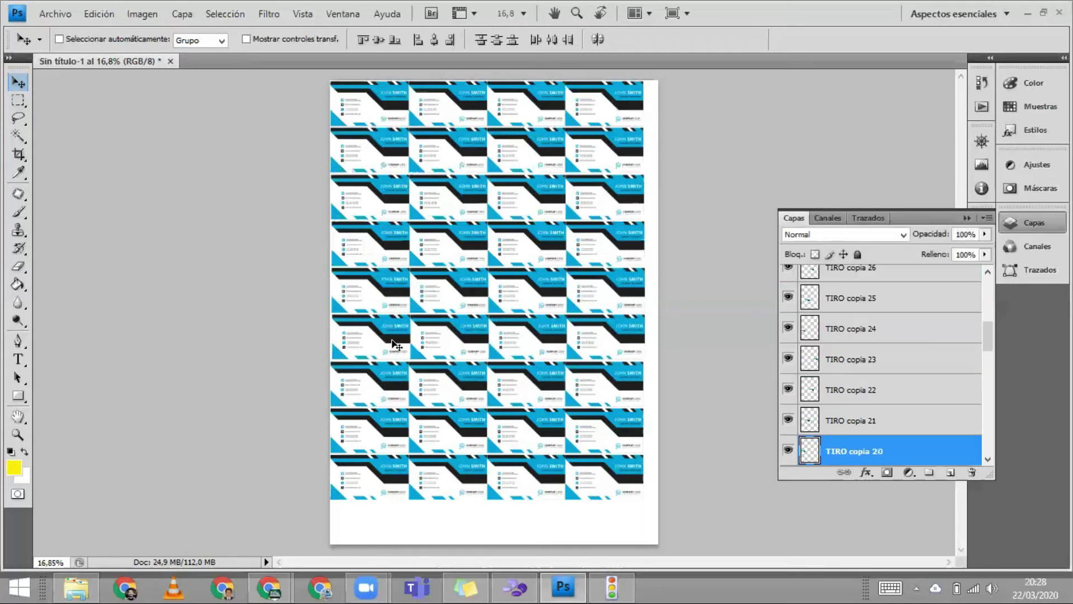
ctrl+shift+click(519, 351)
ctrl+shift+click(604, 343)
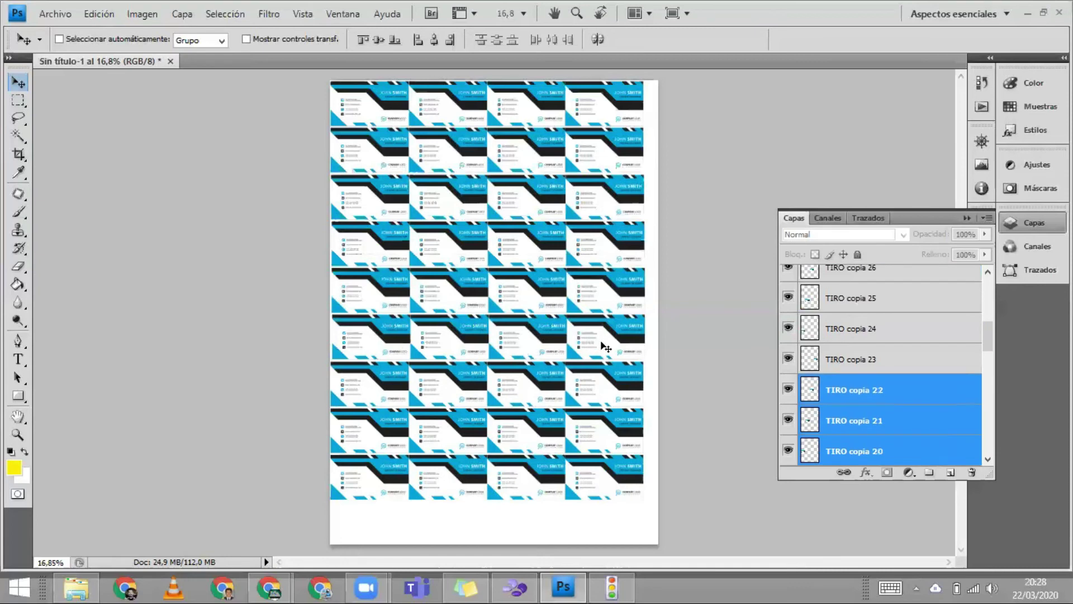
key(Left)
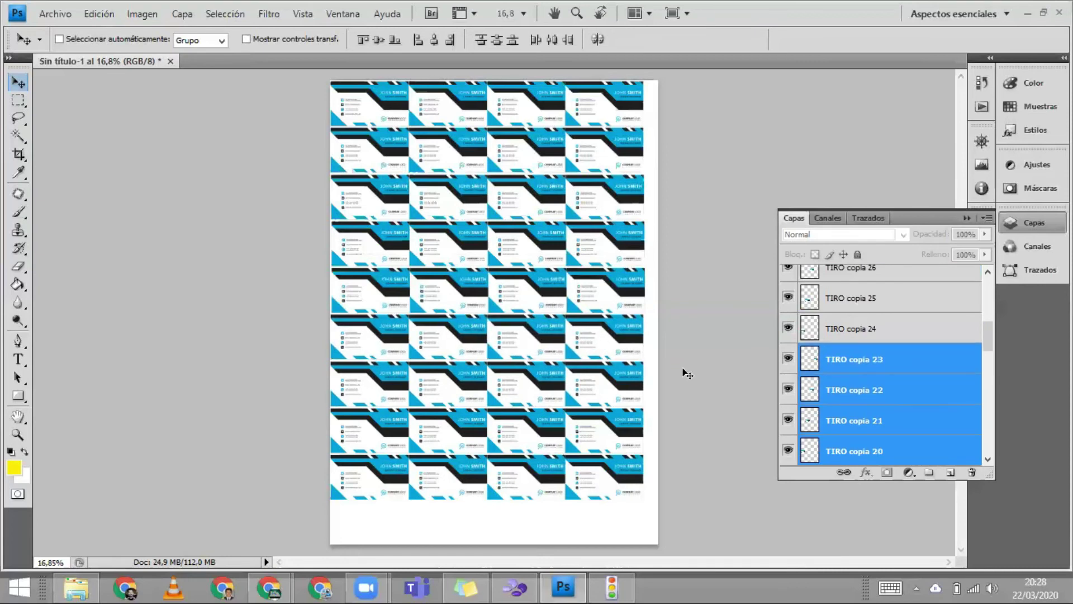
- Select the TIRO copia 16–19 and 12–15 rows, then deselect all cards
ctrl+click(469, 306)
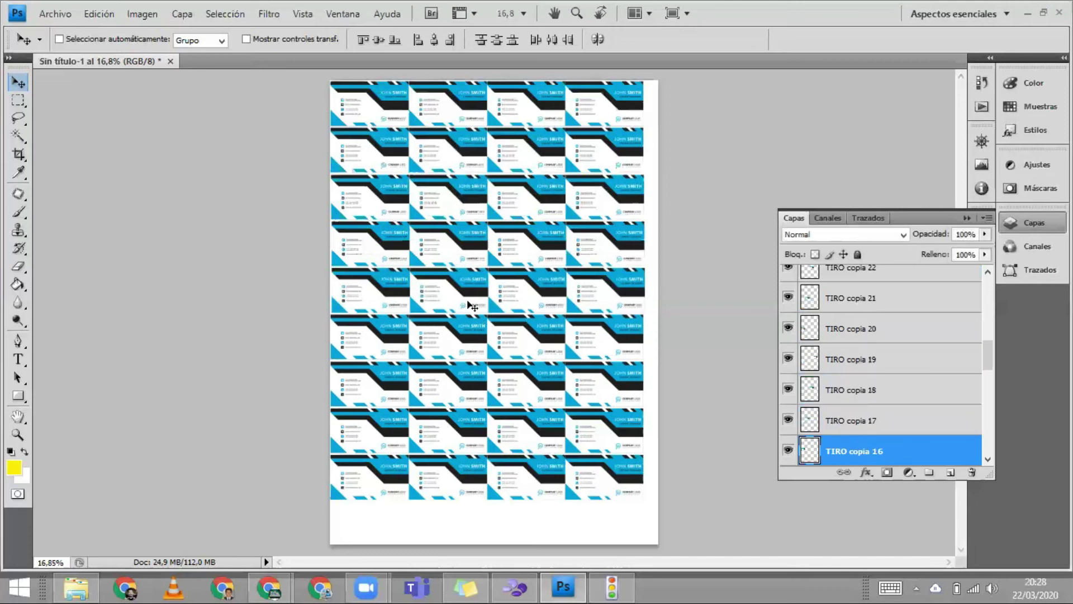
ctrl+shift+click(543, 306)
ctrl+shift+click(617, 290)
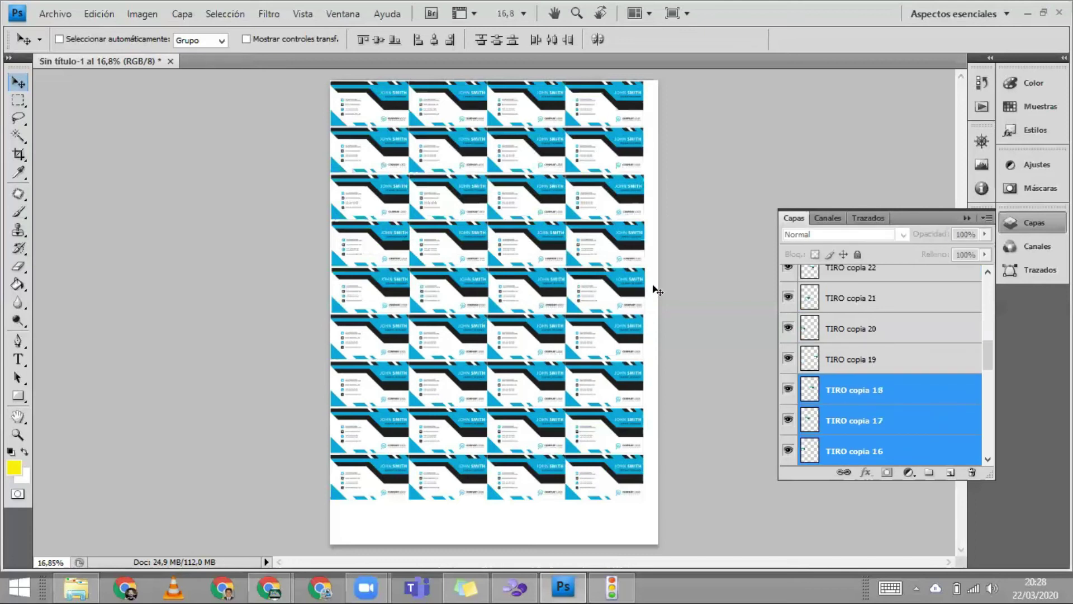
ctrl+shift+click(654, 288)
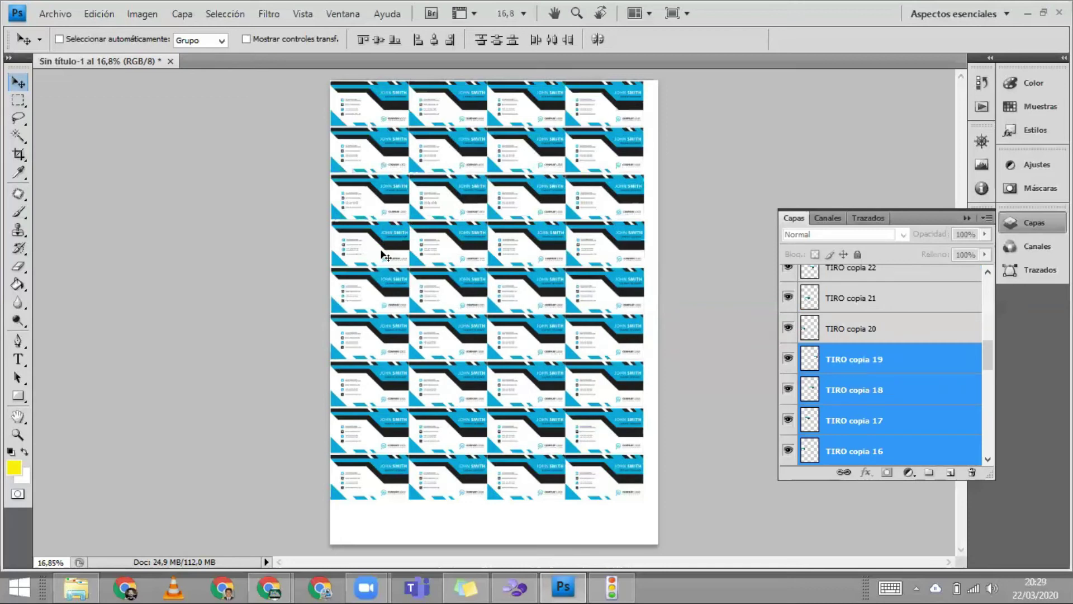
ctrl+click(400, 254)
ctrl+shift+click(503, 254)
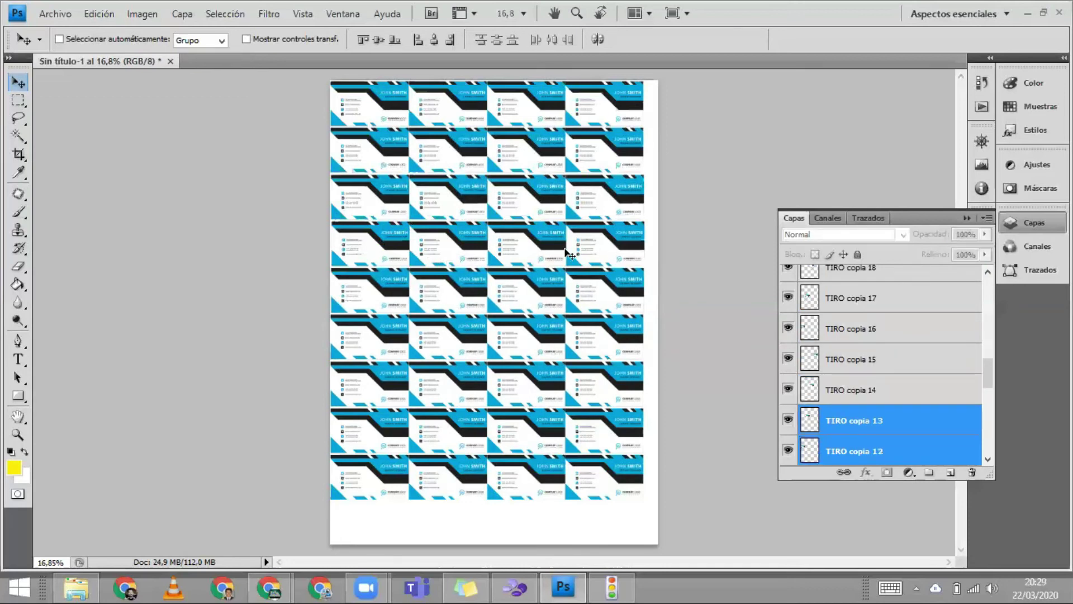
ctrl+shift+click(593, 255)
ctrl+shift+click(659, 253)
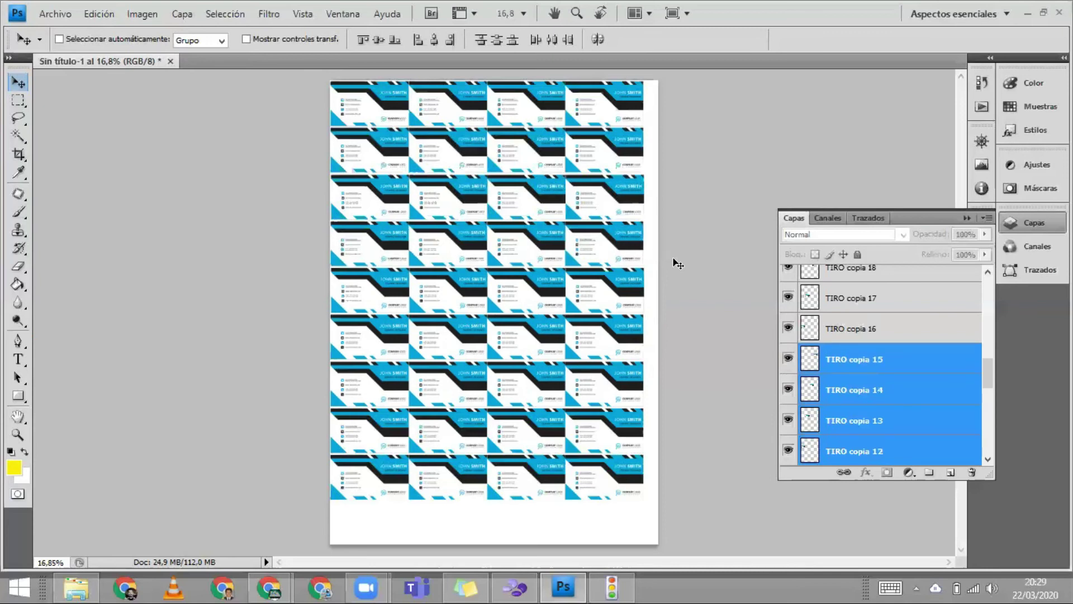
ctrl+click(652, 99)
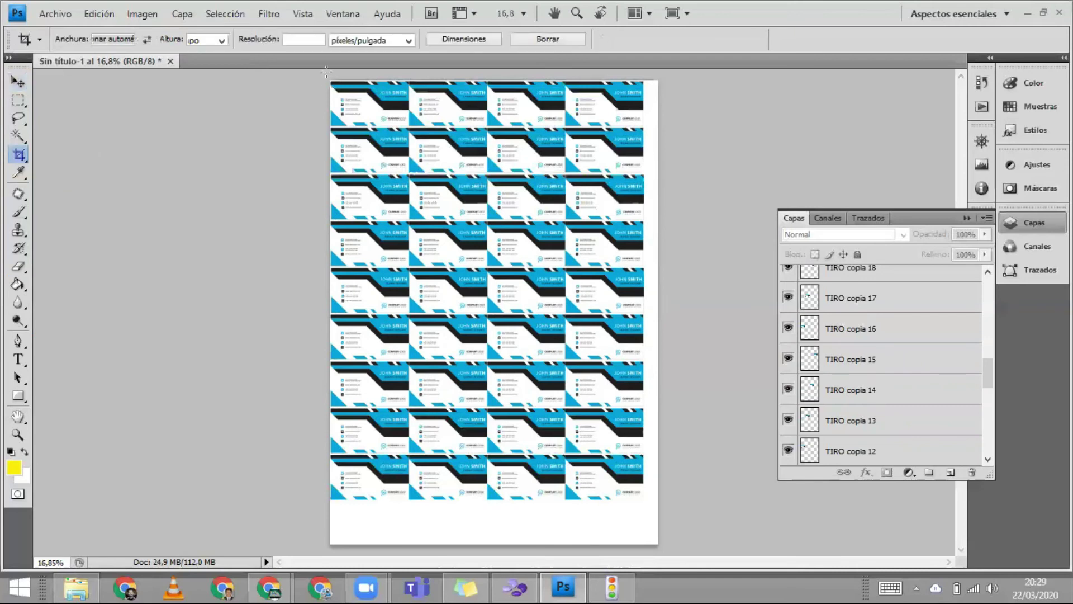
- Crop the page to the nine-row card grid, removing the empty white strip below
mouse_move(705, 431)
mouse_down()
mouse_move(674, 484)
mouse_move(644, 500)
mouse_up()
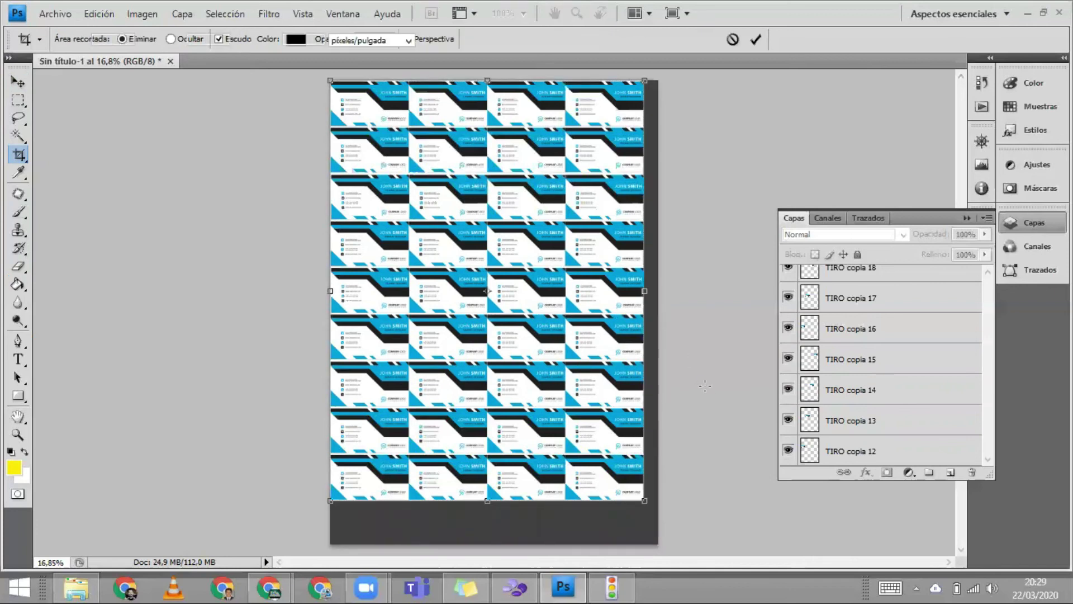
key(Return)
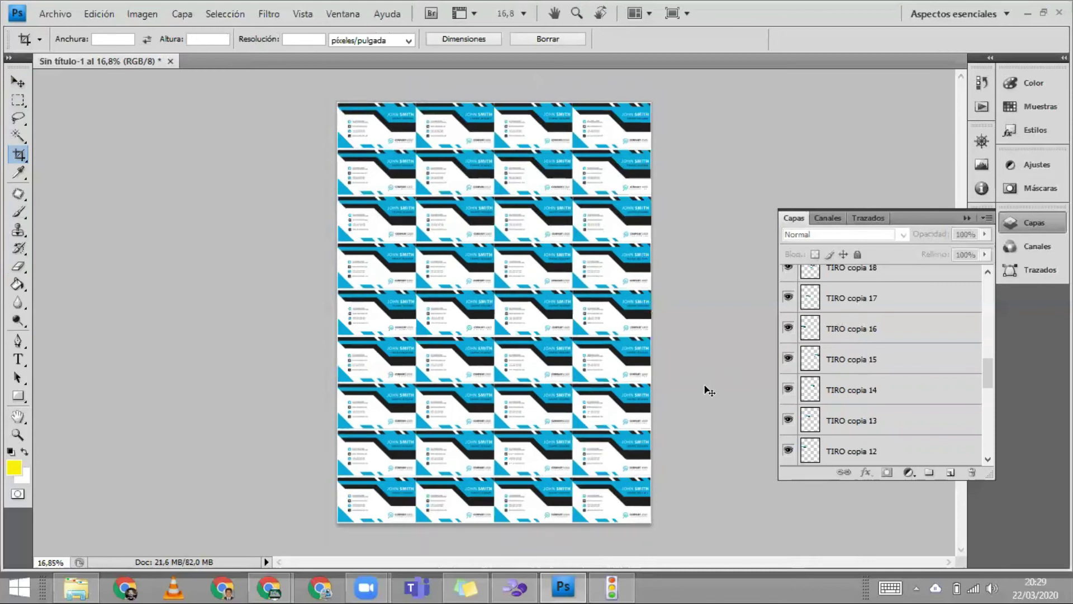
key(ctrl+p)
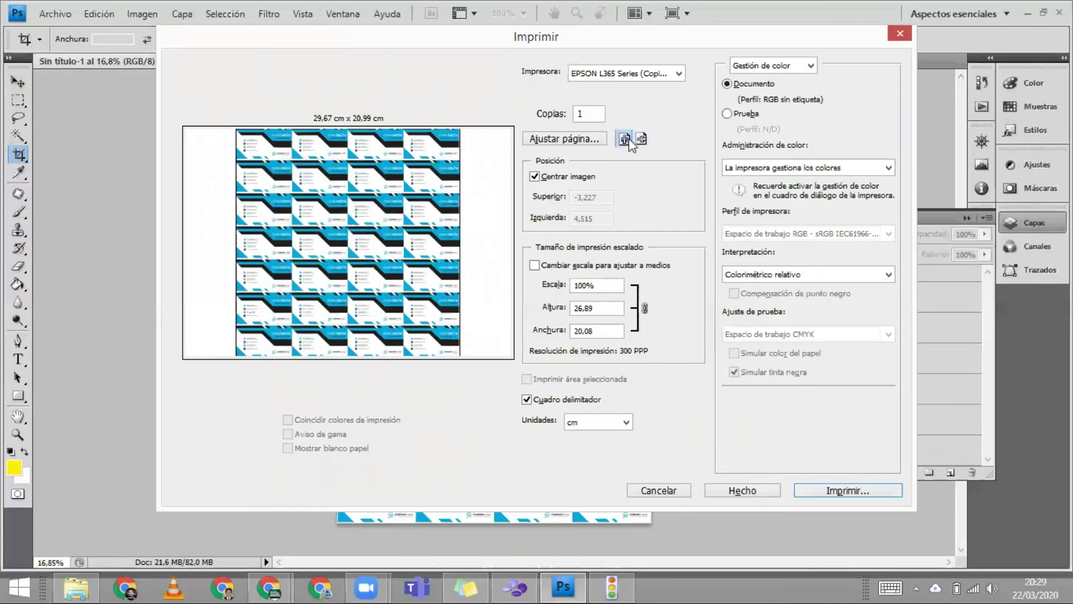
- Set the print to portrait orientation with Cambiar escala para ajustar a medios checked
click(627, 139)
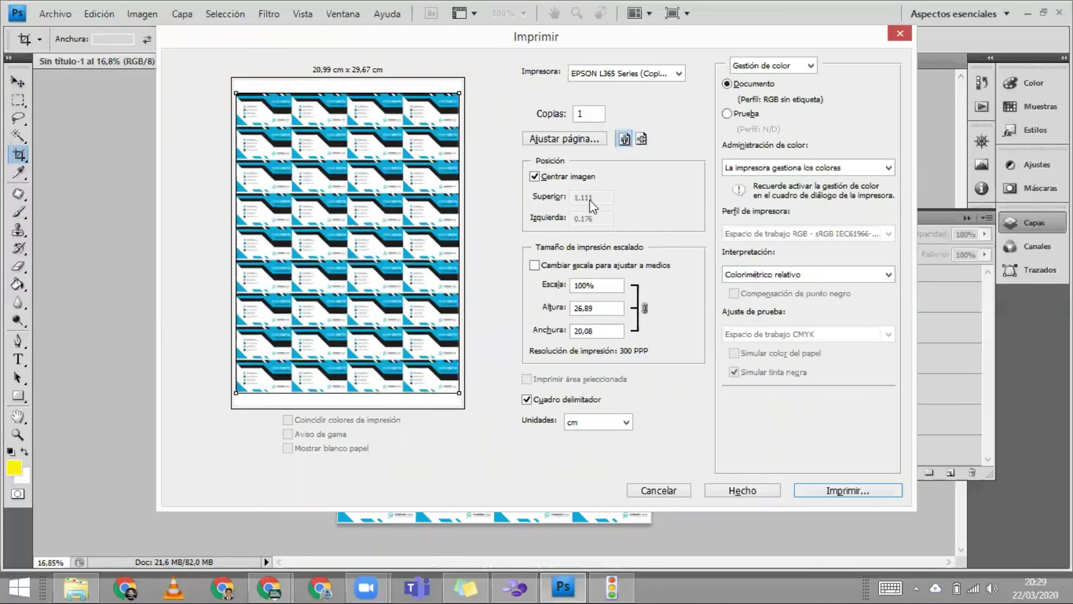
click(567, 268)
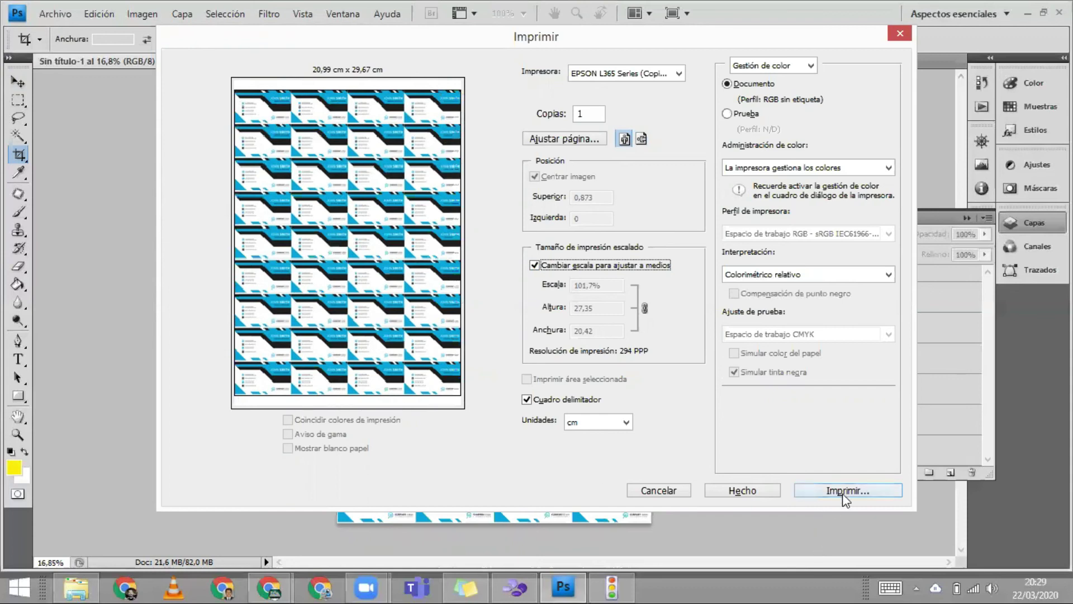
- Cancel the Imprimir dialog and select layers TIRO through TIRO copia 35
click(673, 493)
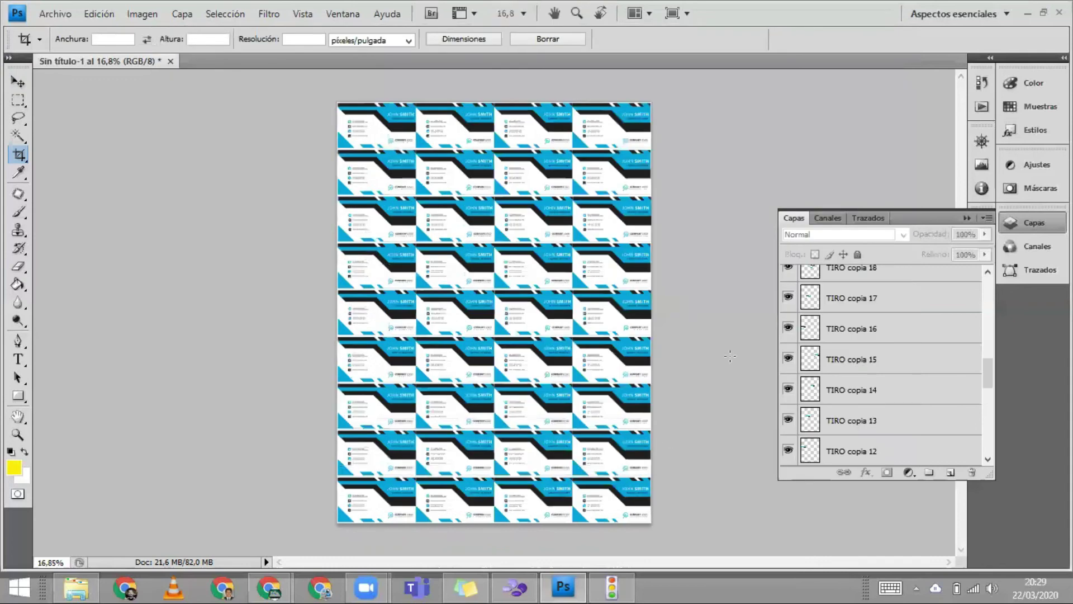
drag(988, 369, 989, 447)
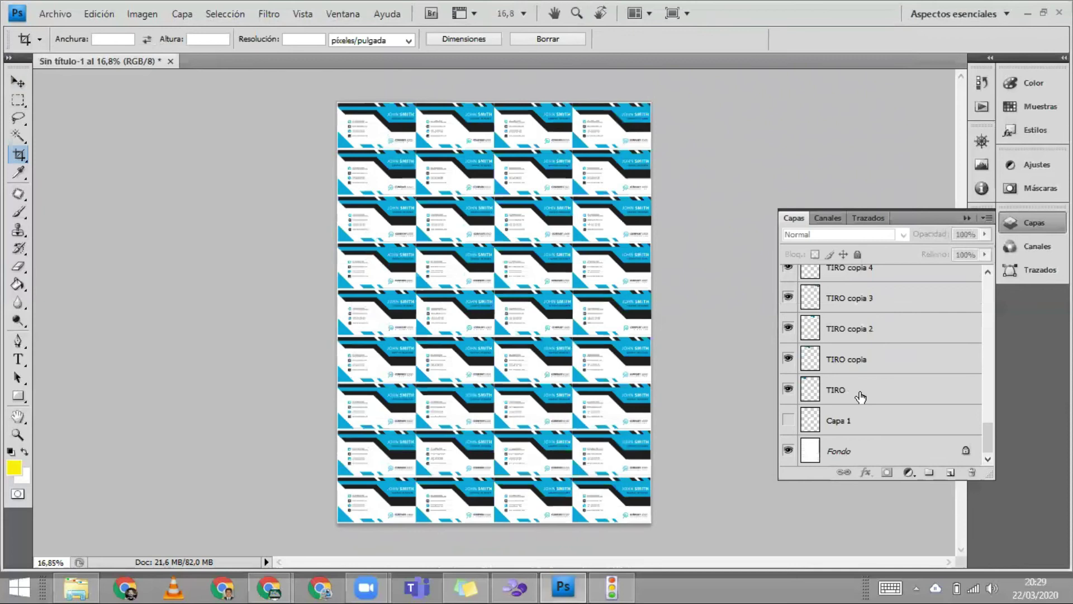
click(860, 397)
drag(992, 444, 990, 272)
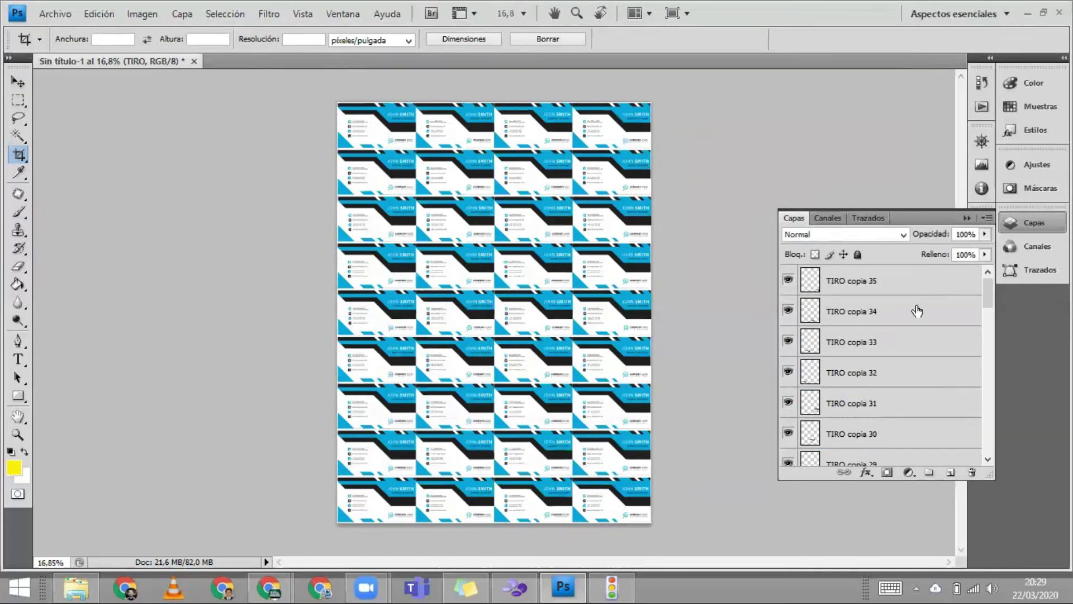
key(ctrl+alt+a)
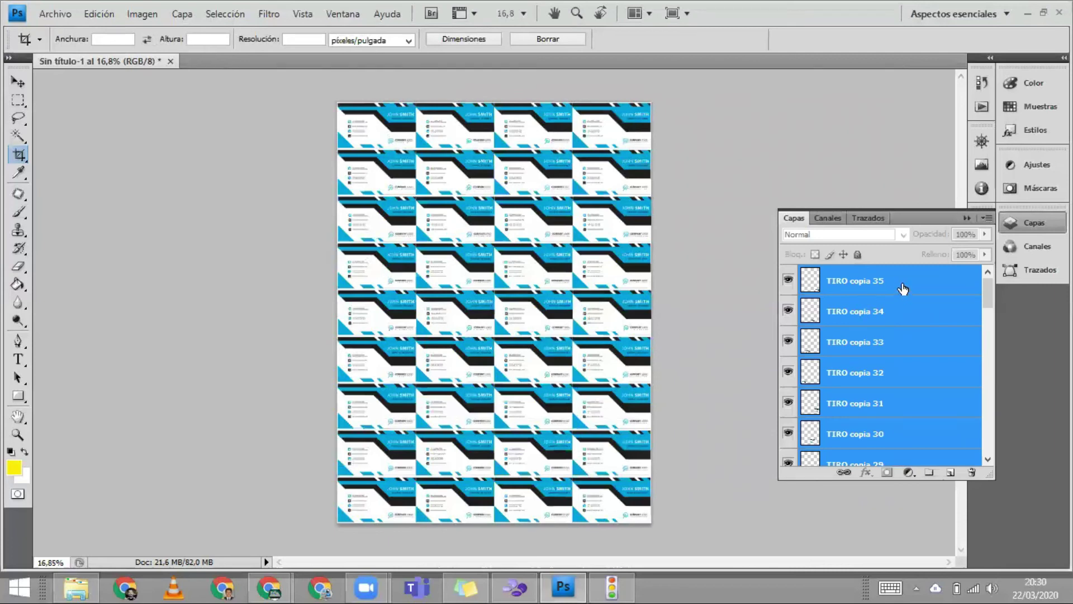
drag(986, 289, 992, 444)
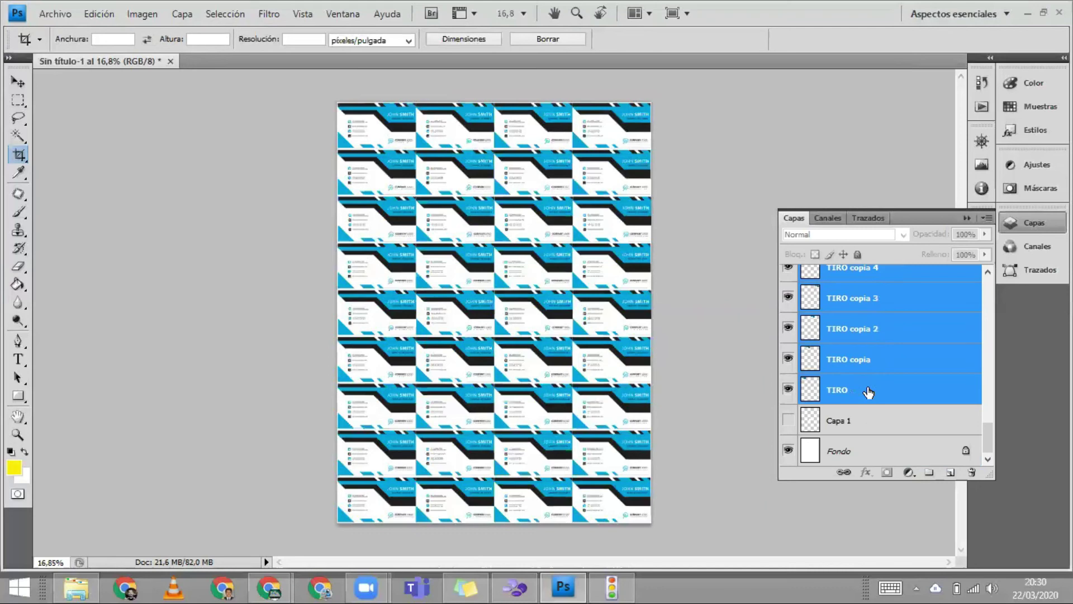
- Combine the selected card-front layers into a new group named TIRO
mouse_move(868, 392)
mouse_down()
mouse_move(930, 449)
mouse_move(932, 471)
mouse_up()
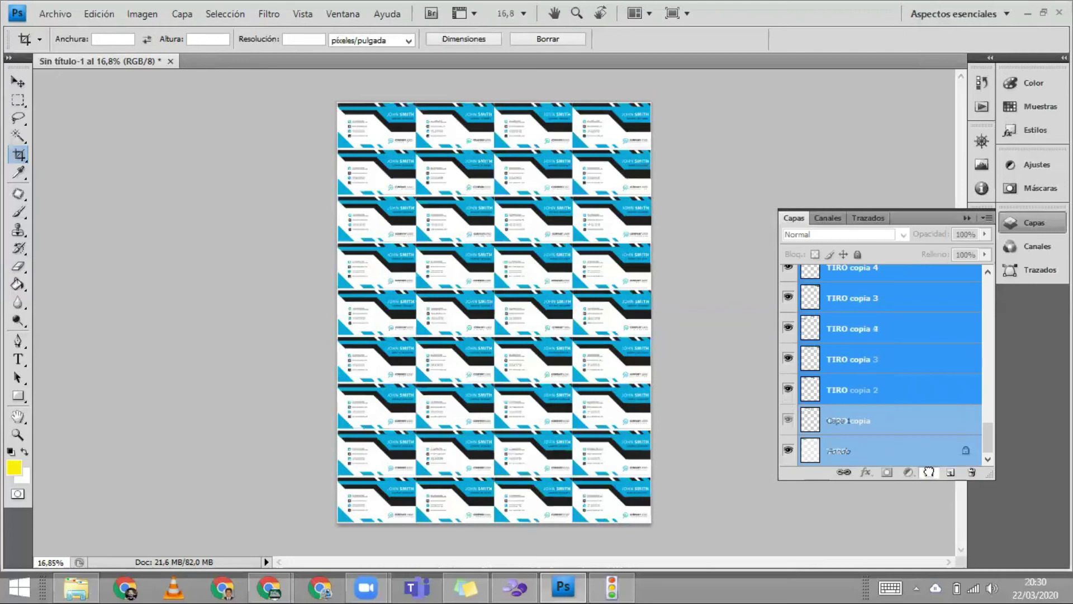
drag(929, 472, 929, 471)
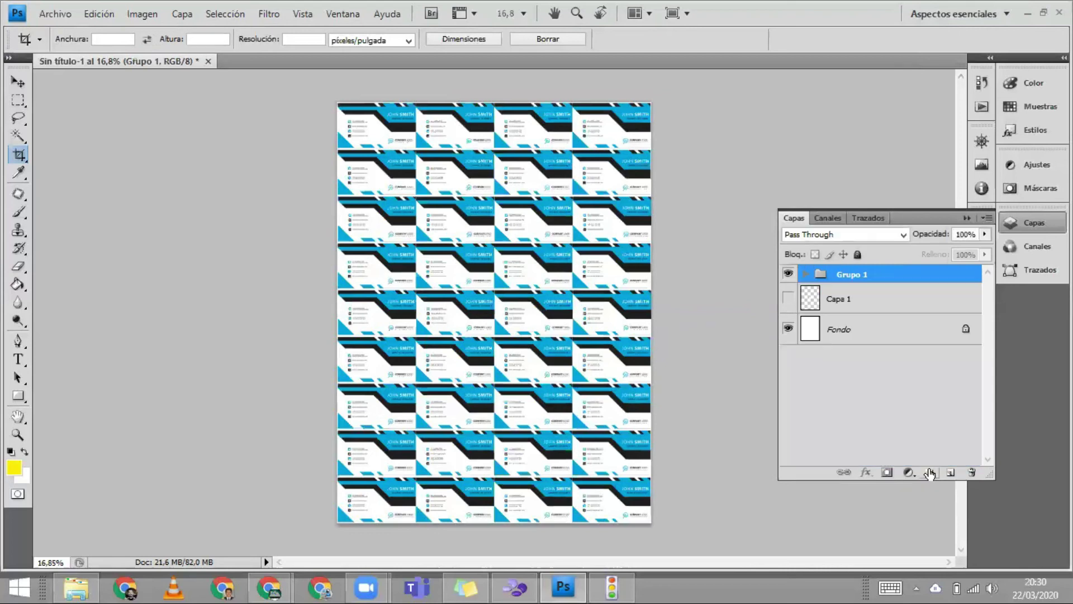
double_click(855, 275)
text(TIRO)
key(Return)
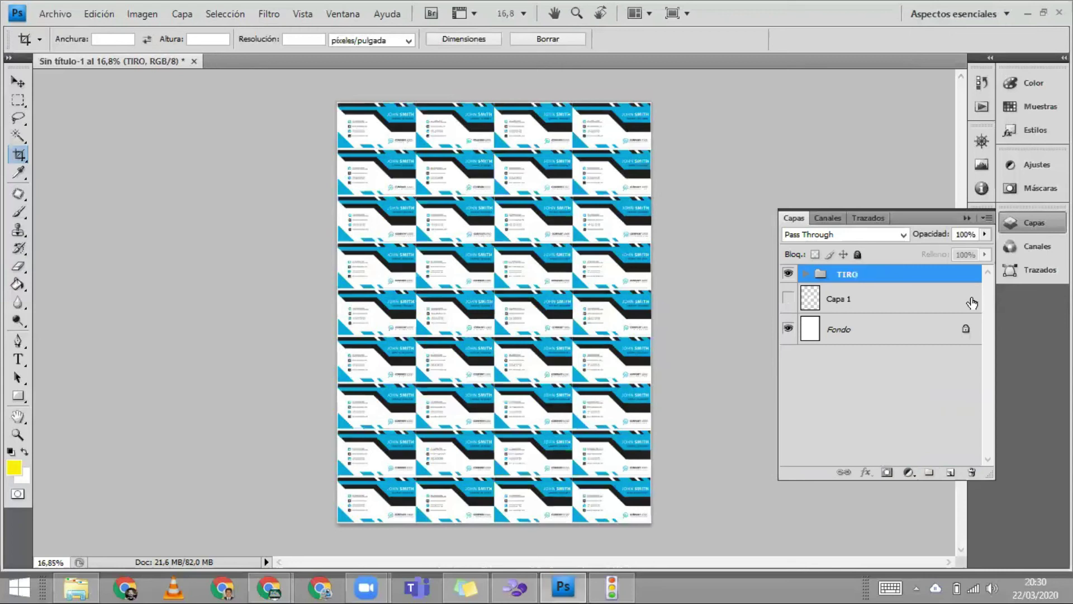
- Reveal and transform the Capa 1 card back, with TIRO hidden and then shown again
click(788, 274)
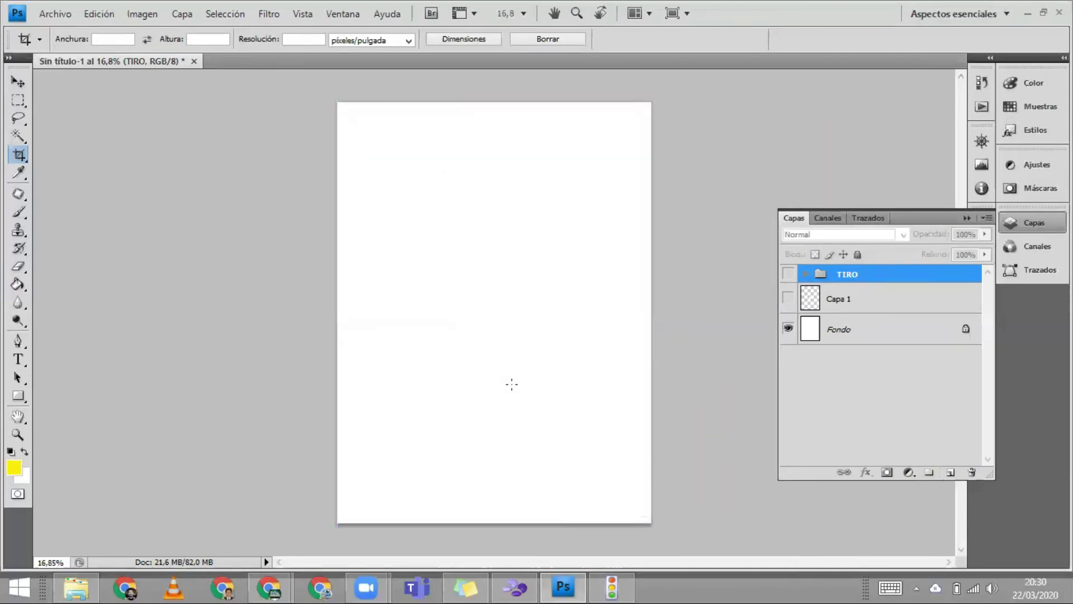
click(788, 297)
click(849, 307)
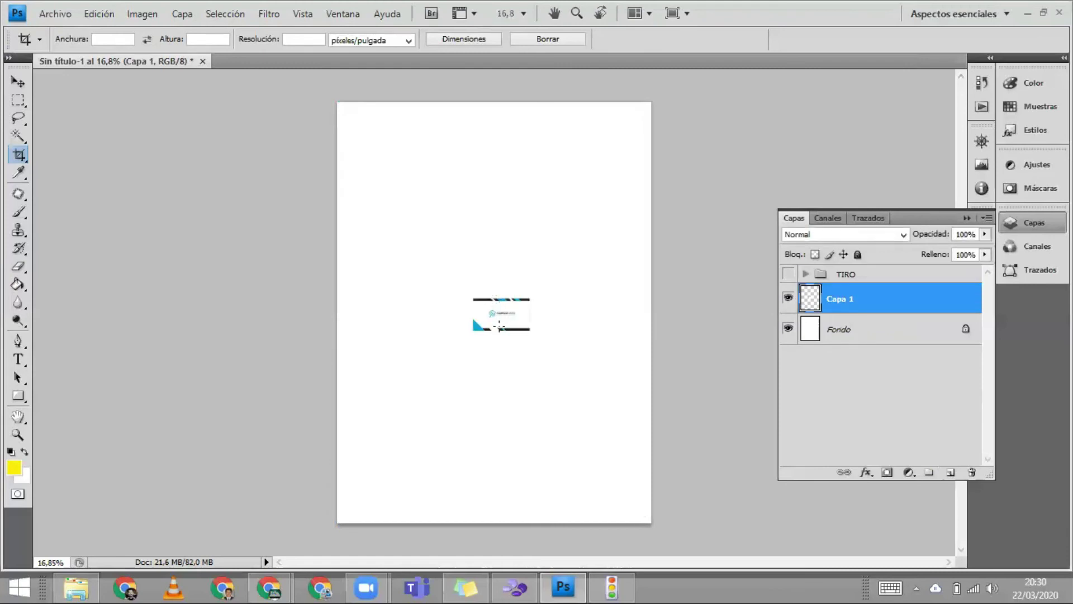
key(v)
key(ctrl+t)
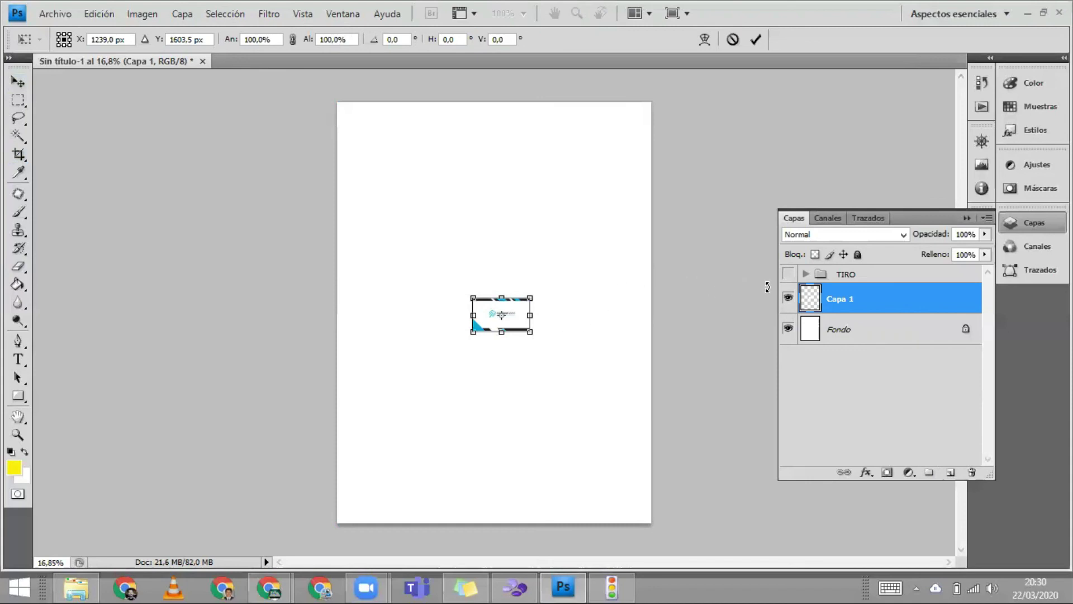
key(v)
key(Return)
click(788, 273)
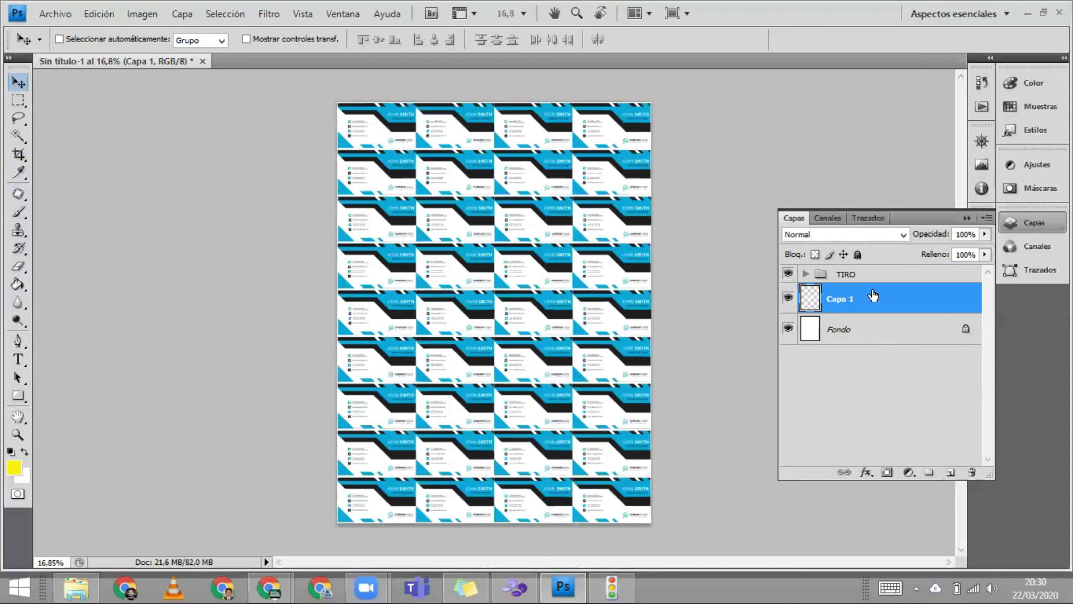
- Reorder the layers so Capa 1 sits above the TIRO group
drag(887, 296, 887, 273)
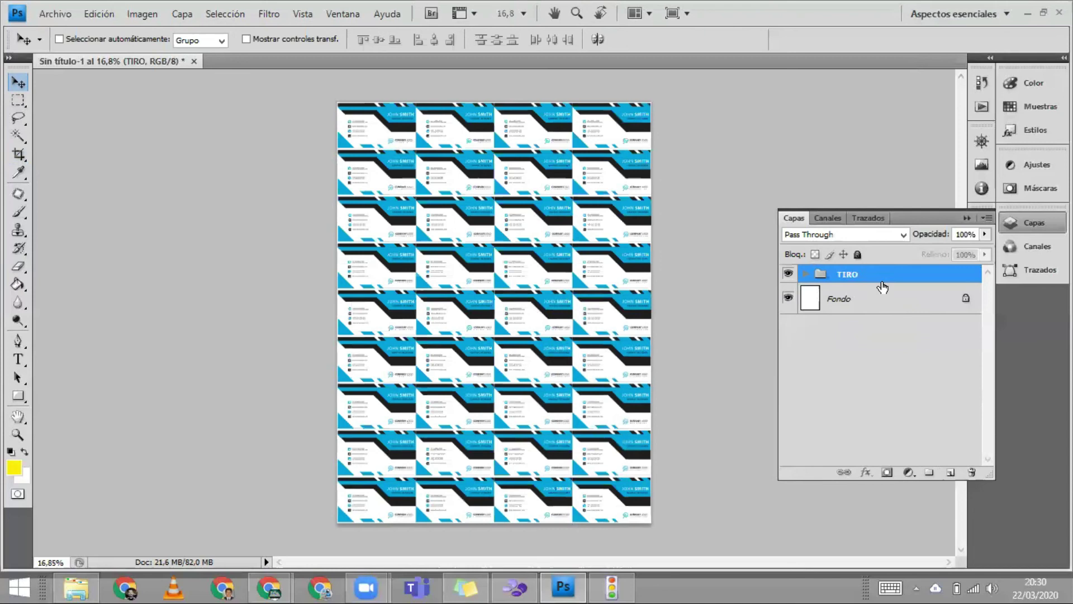
key(ctrl+z)
click(874, 278)
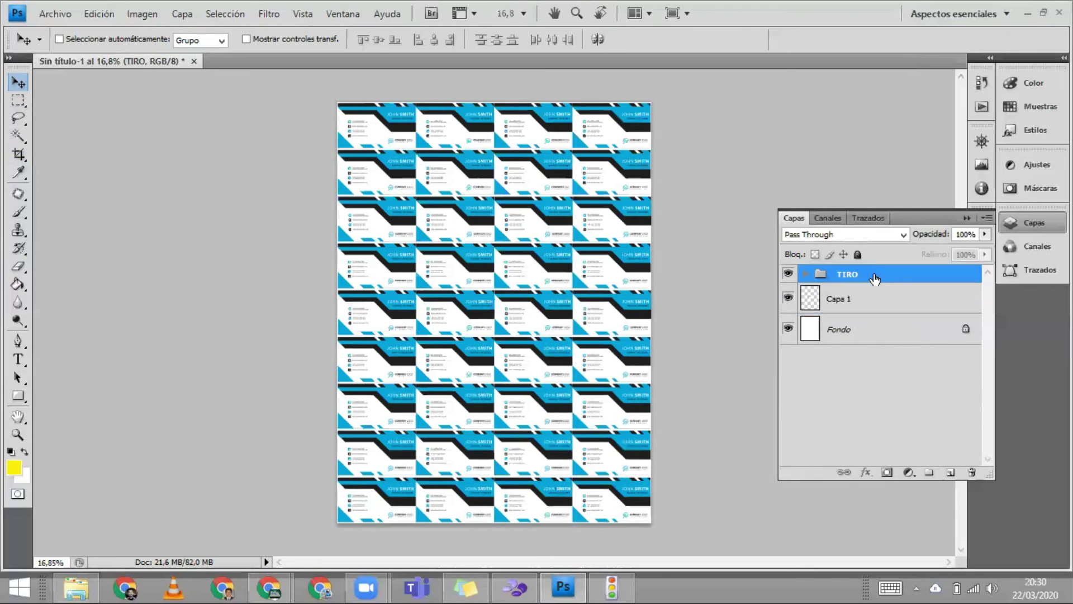
drag(874, 278, 882, 311)
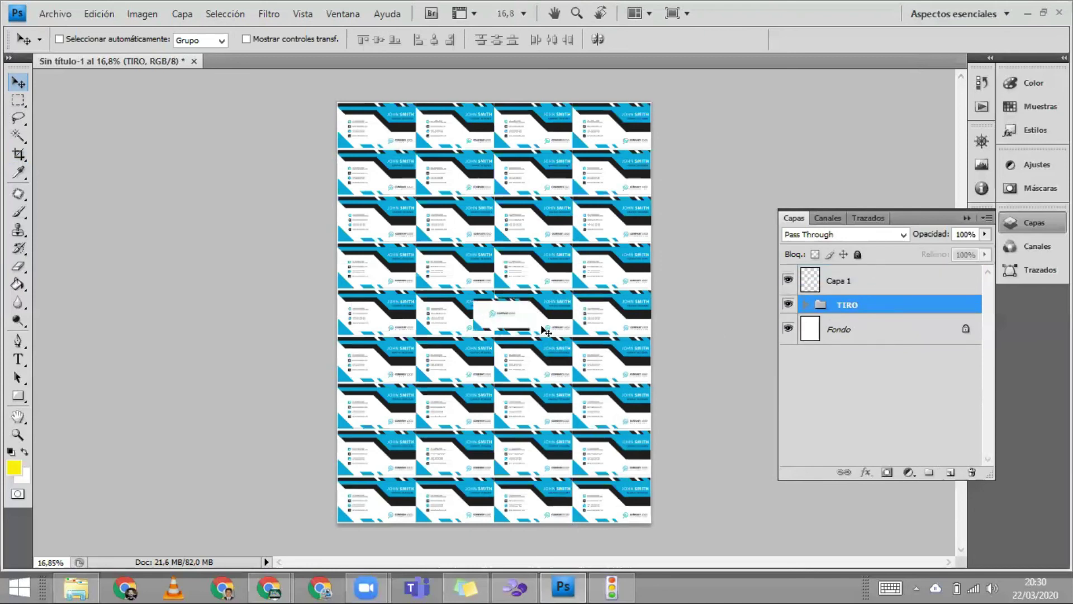
- Place the card back over the page-centre card and scale it to about 137.1%
ctrl+click(515, 317)
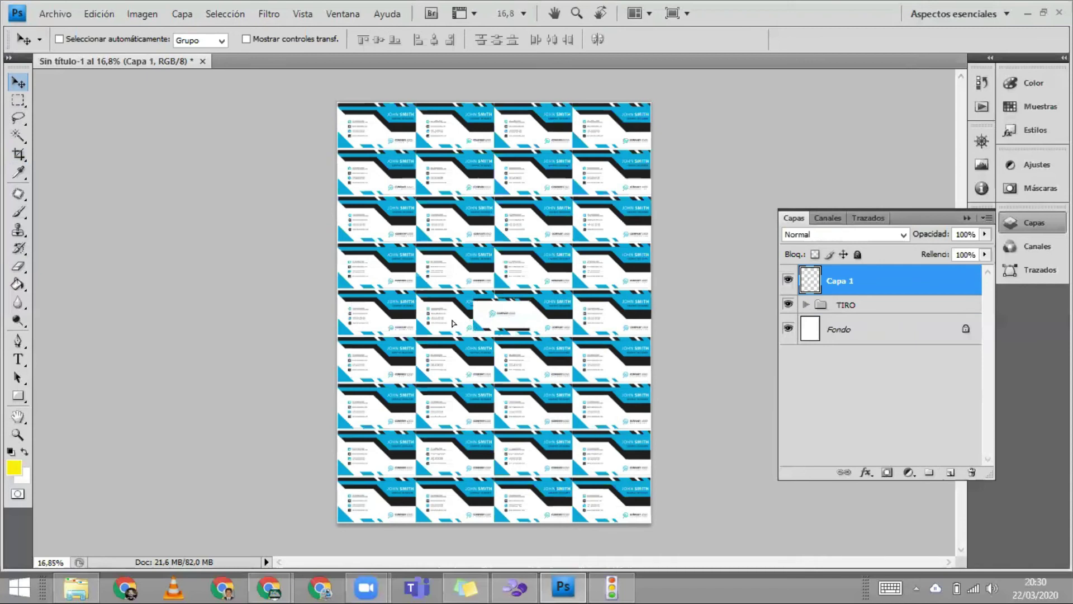
mouse_move(512, 313)
mouse_down()
mouse_move(455, 328)
mouse_move(498, 287)
mouse_up()
key(ctrl+t)
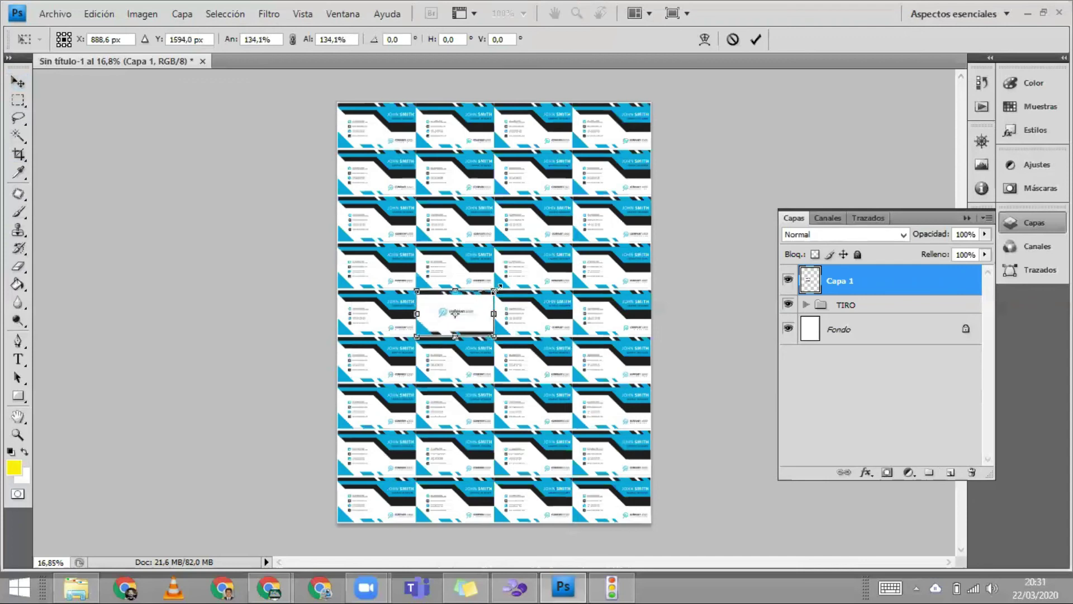
drag(498, 288, 499, 287)
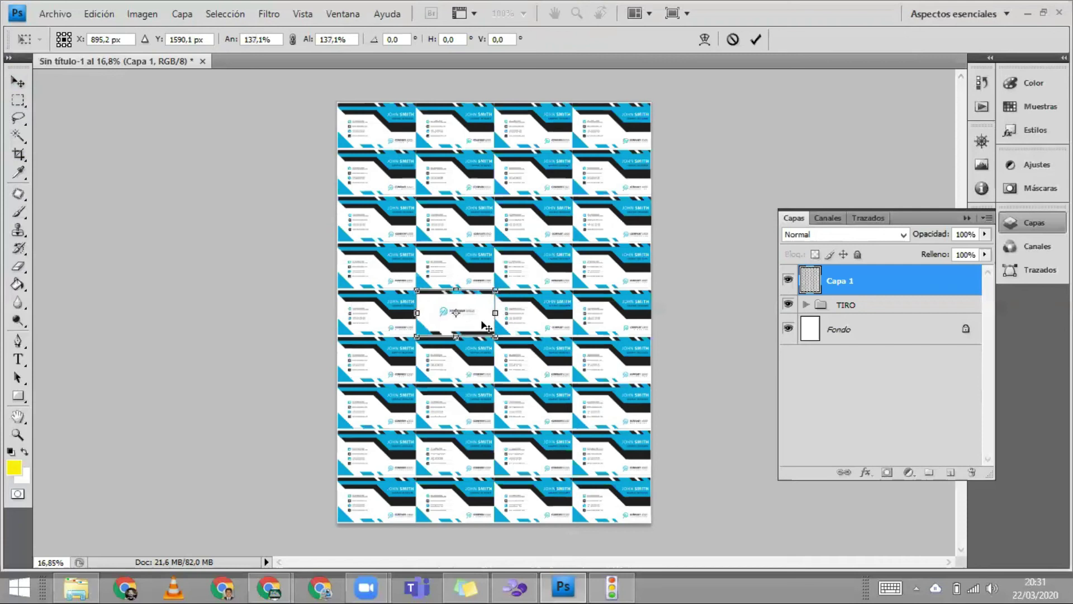
key(Return)
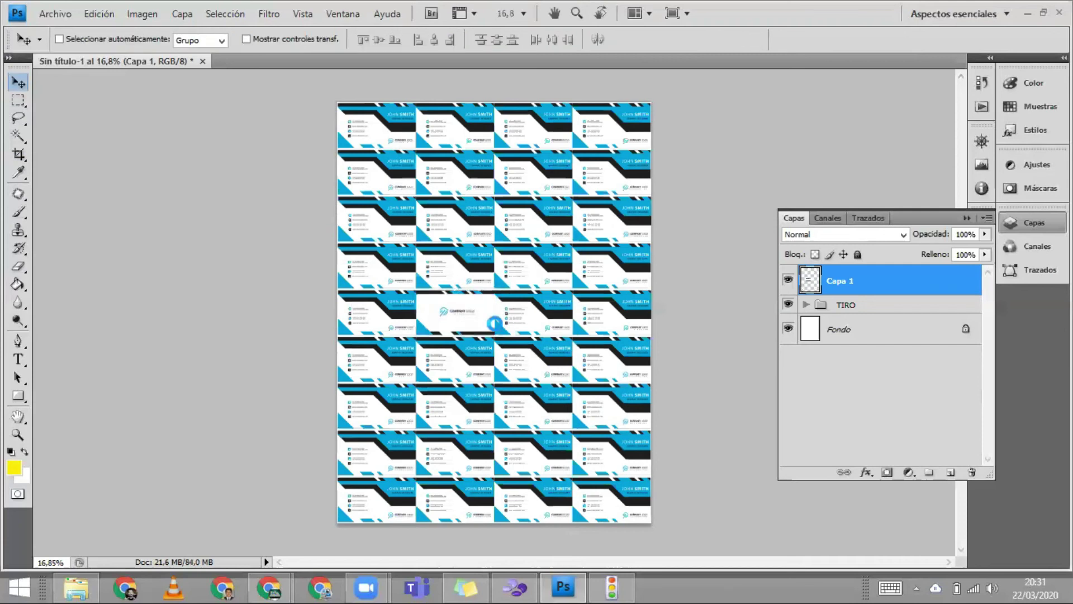
- Put the card back in the sheet's top-left corner and build a four-card top row
drag(496, 327, 495, 323)
key(ctrl+z)
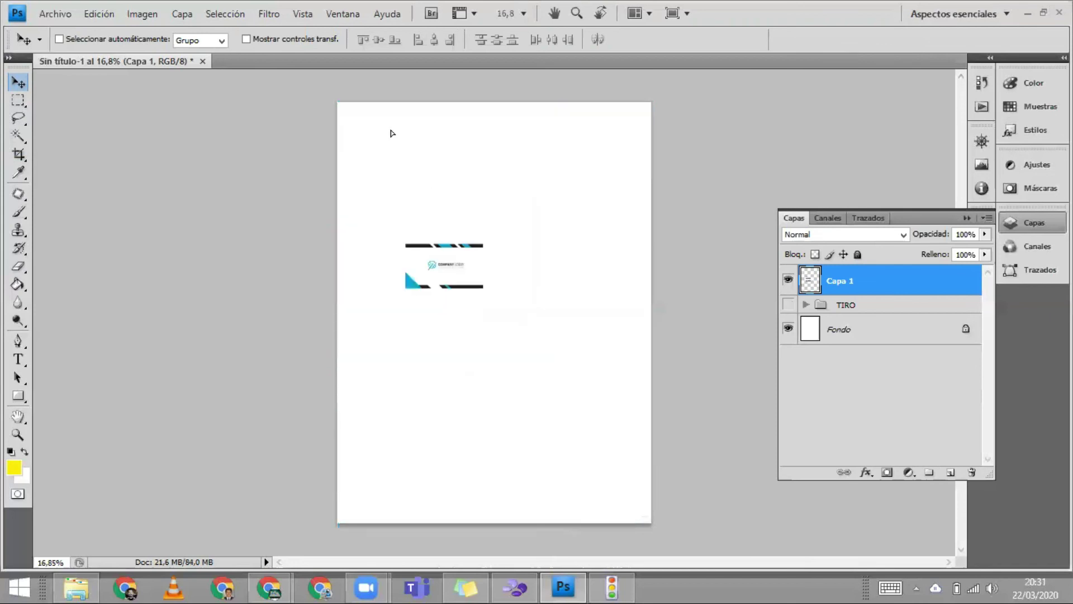
key(ctrl+alt+z)
key(ctrl+alt+z)
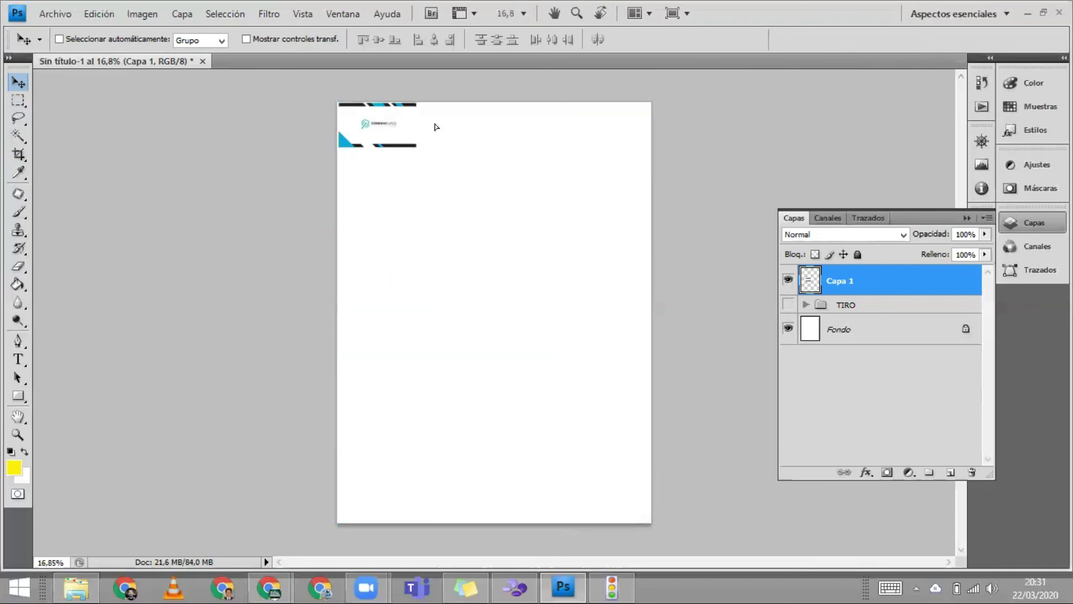
key(ctrl+shift+z)
click(458, 122)
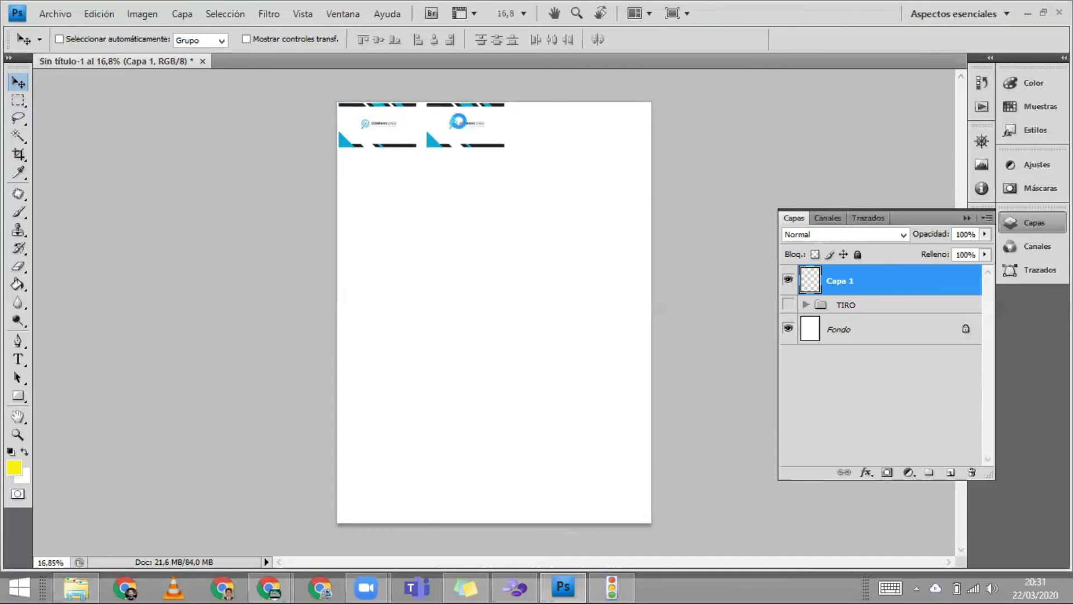
drag(458, 121, 532, 124)
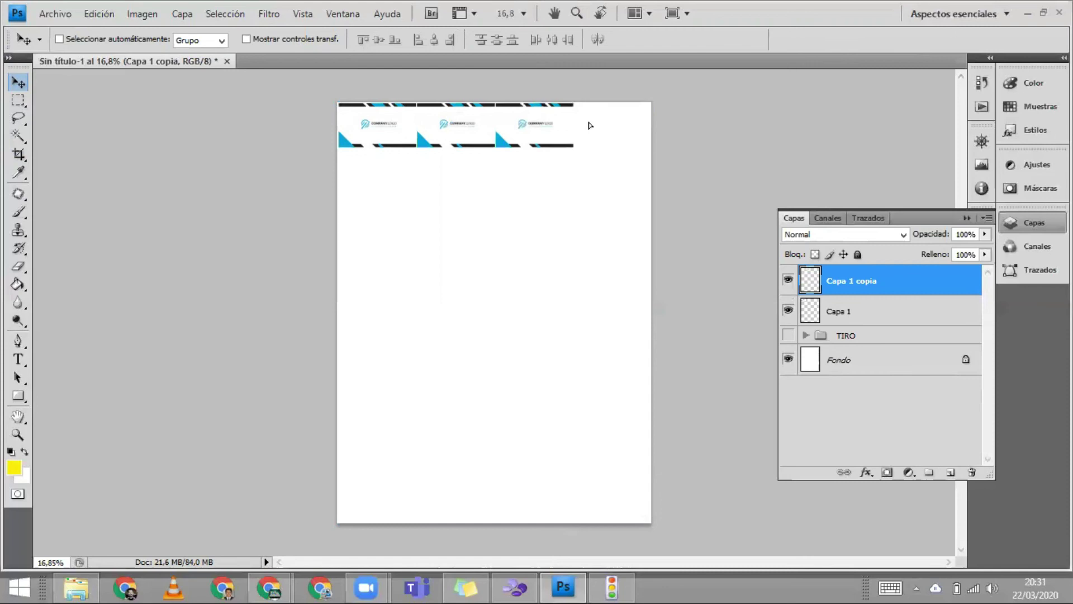
key(ctrl+shift+alt+t)
drag(592, 124, 612, 124)
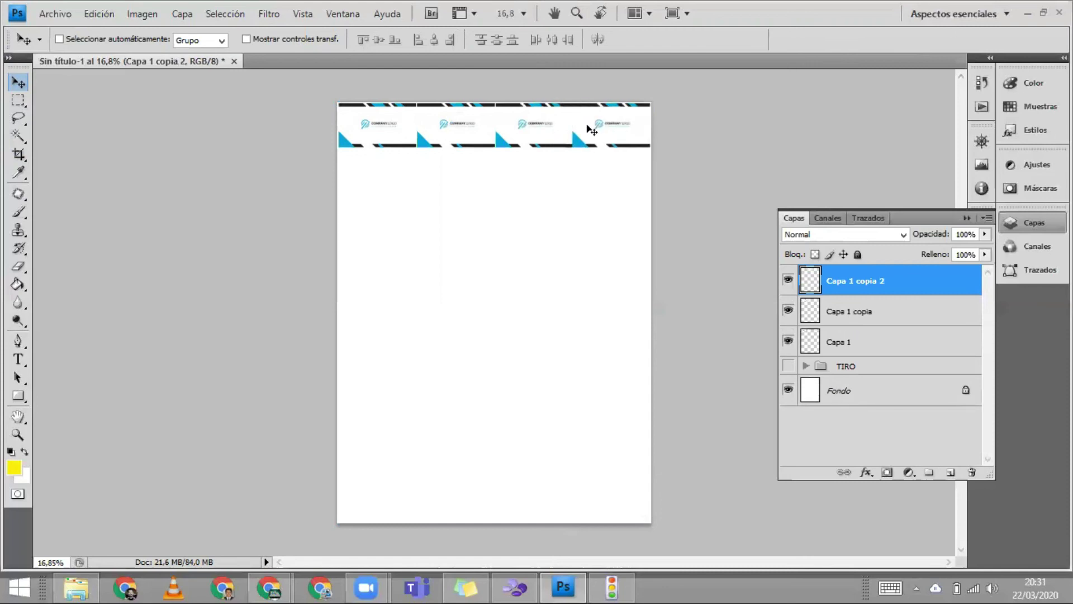
key(ctrl+shift+alt+t)
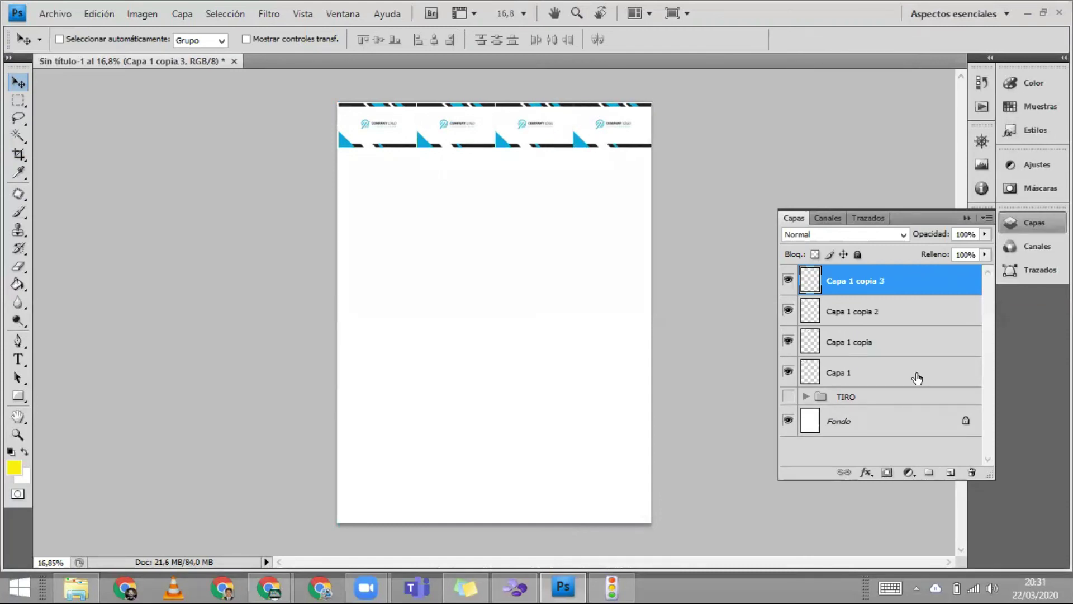
- Duplicate the four-card row downward to fill the sheet, up to Capa 1 copia 35
key(ctrl+alt+a)
drag(555, 137, 554, 292)
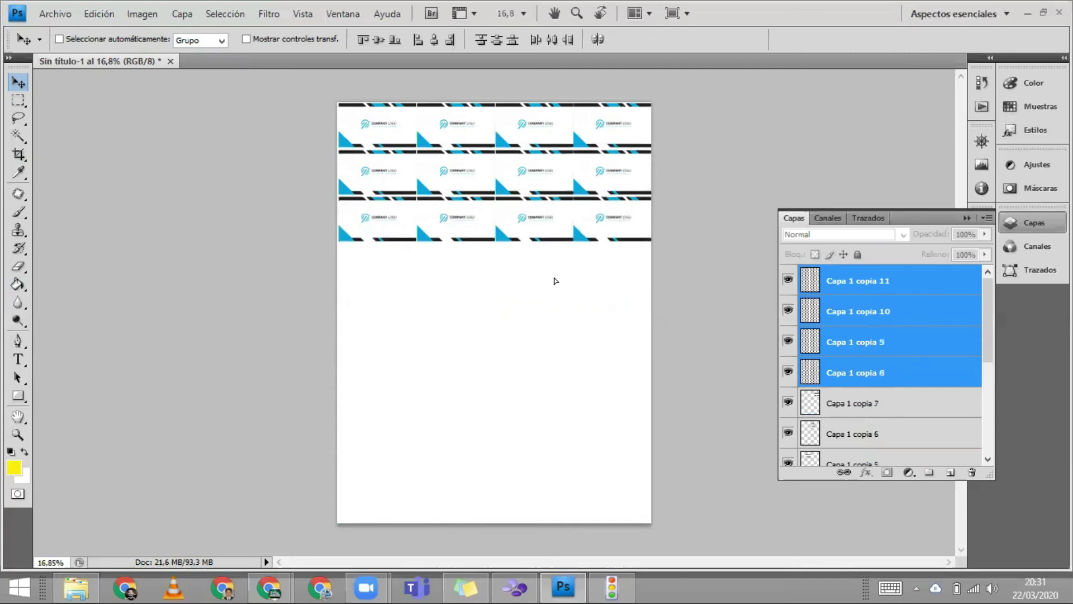
drag(554, 275, 554, 253)
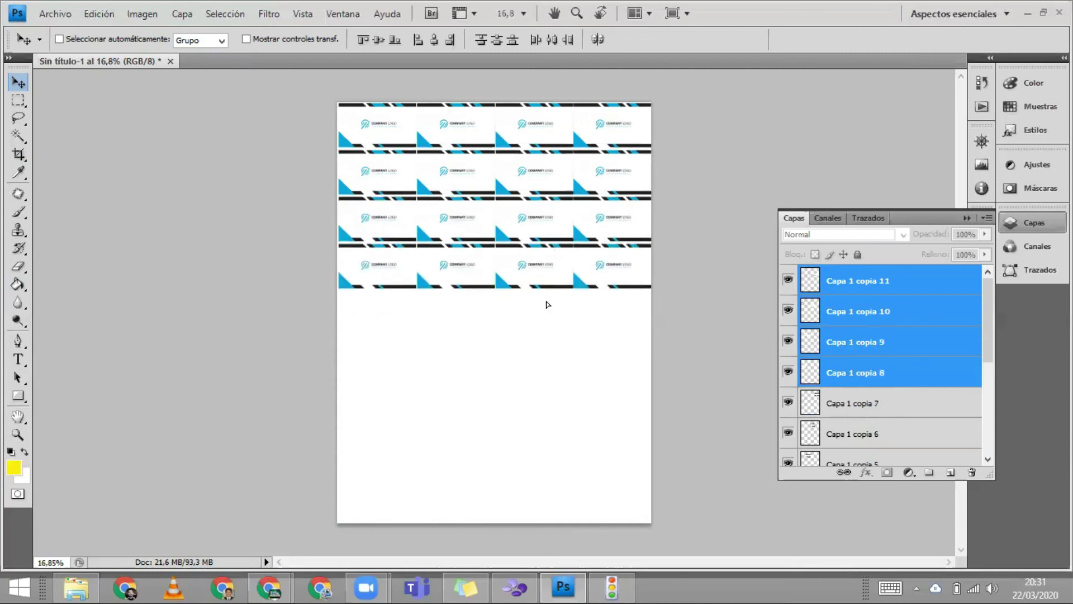
drag(548, 326, 546, 308)
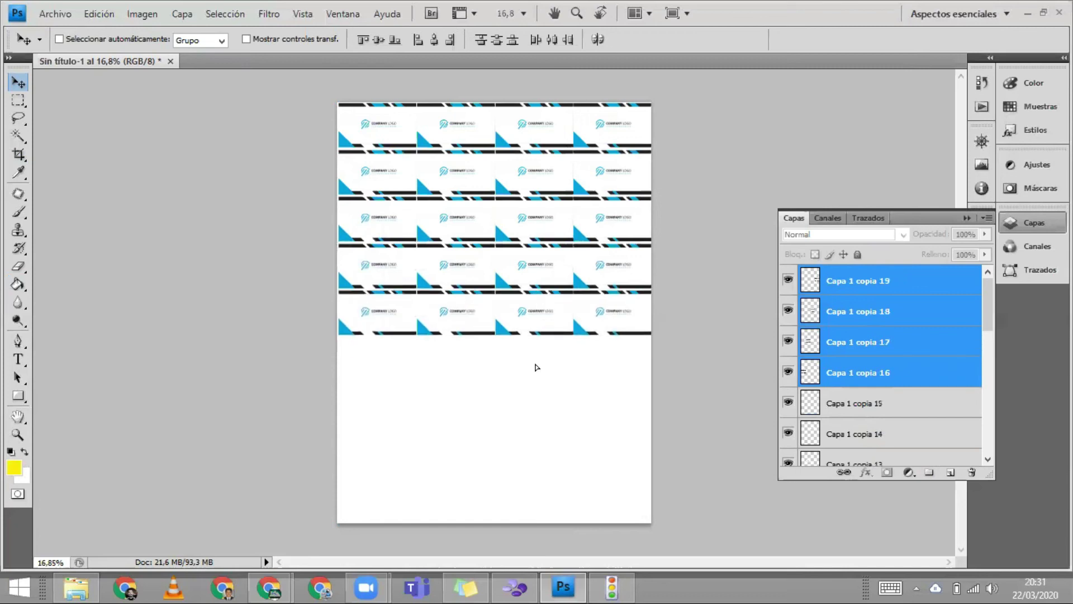
drag(536, 369, 537, 346)
drag(541, 417, 536, 401)
drag(534, 453, 536, 501)
key(Down)
key(ctrl+j)
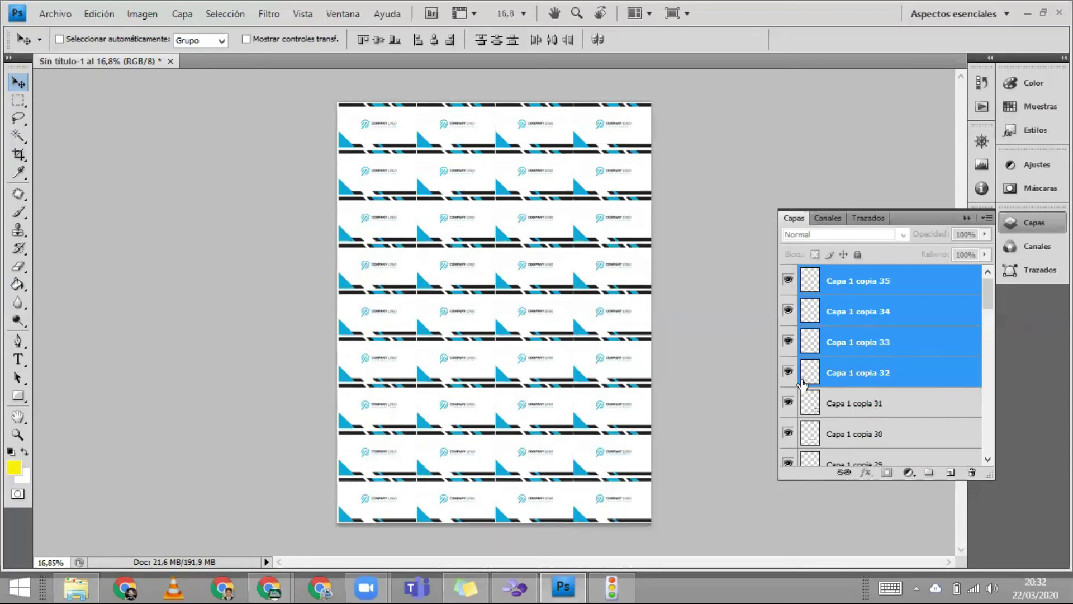
- Print the card-back sheet in portrait orientation with Scale to Fit Media
key(ctrl+j)
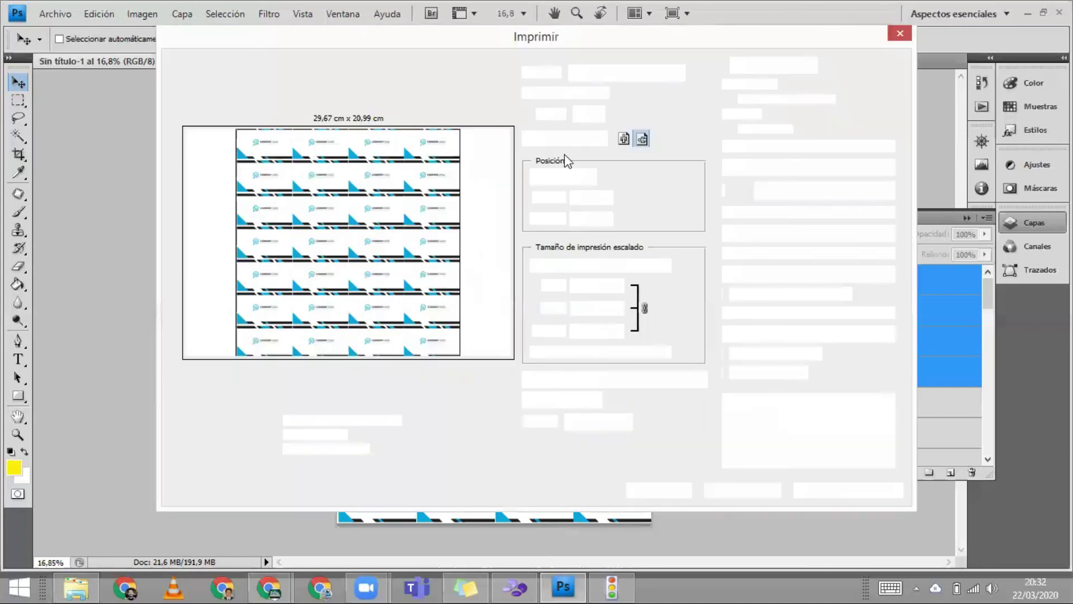
click(624, 140)
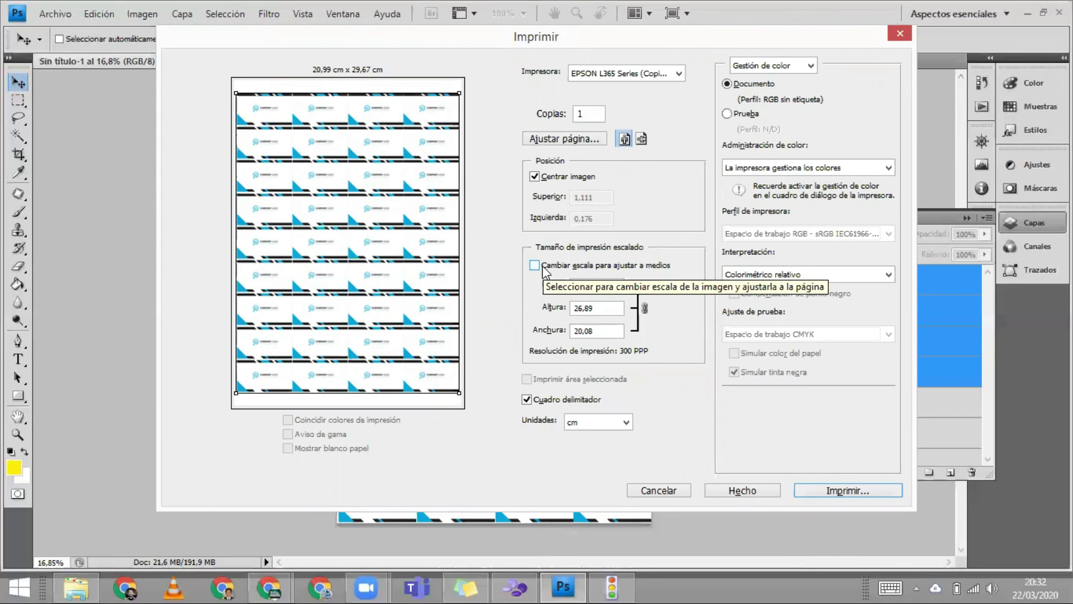
click(543, 267)
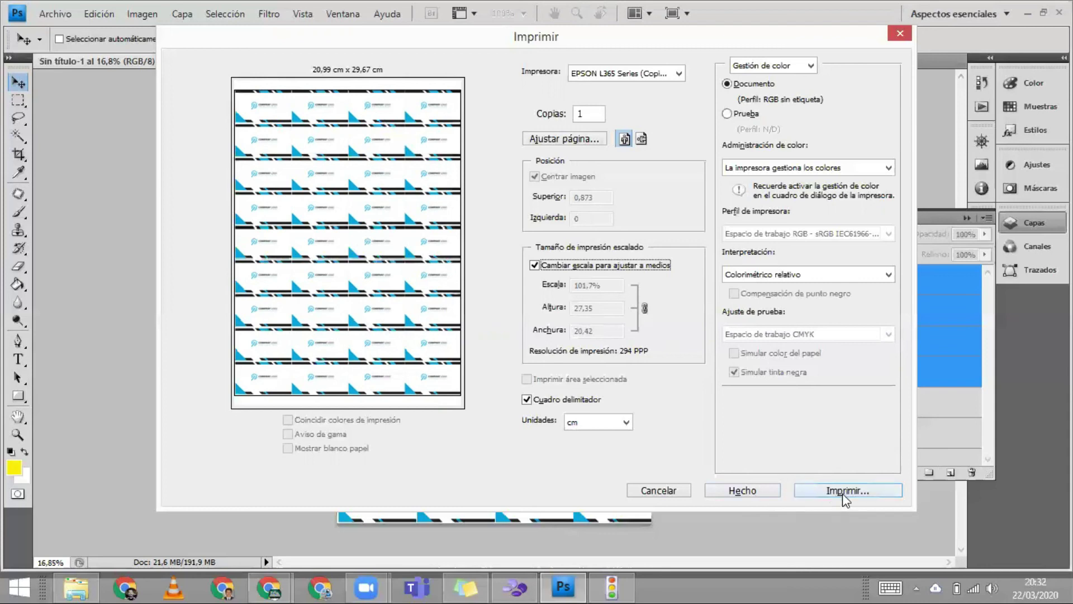
click(858, 499)
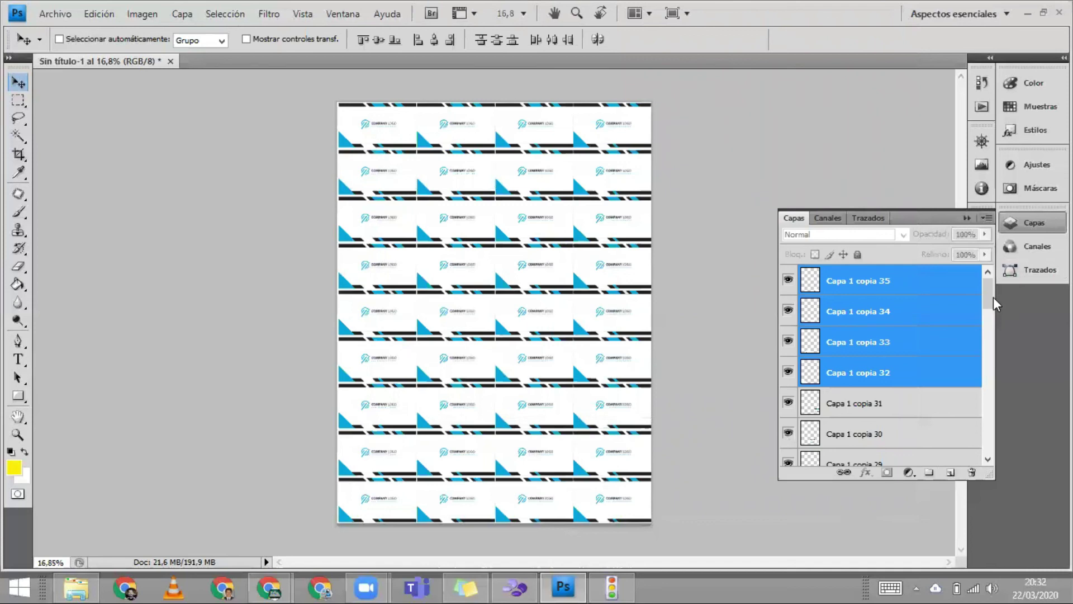
- Group layers Capa 1 through Capa 1 copia 35 into a group named RETIRO
click(978, 282)
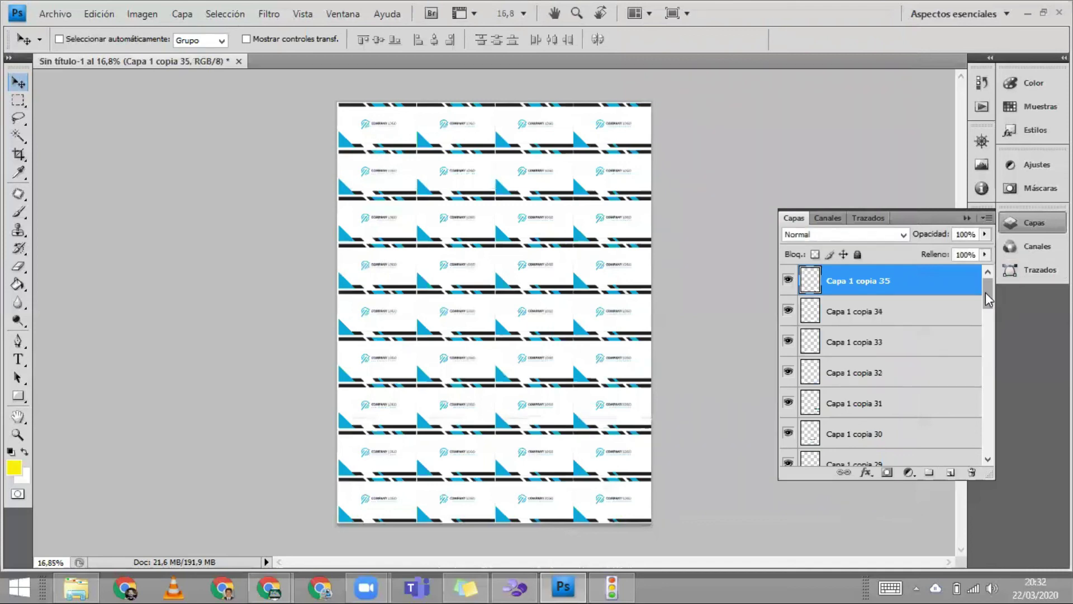
scroll(985, 336, down, 4)
scroll(987, 395, down, 10)
scroll(987, 413, down, 3)
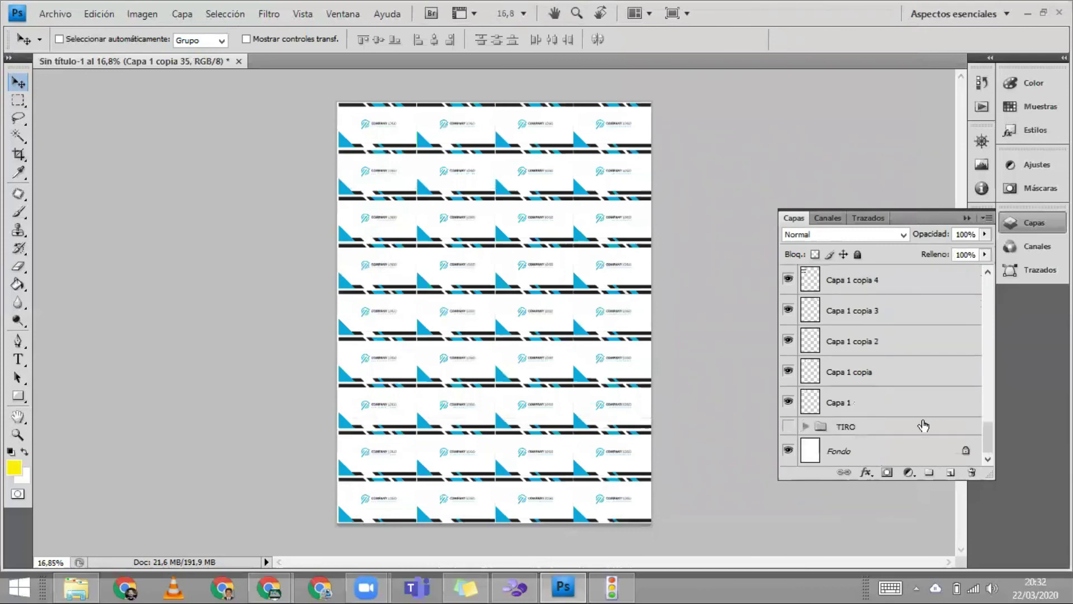
drag(986, 441, 987, 280)
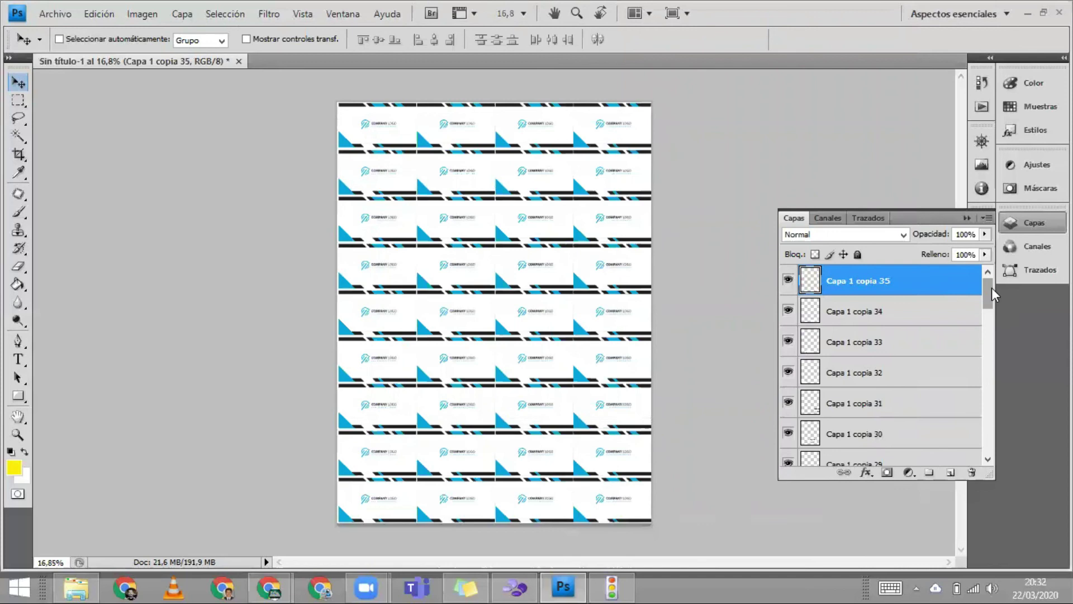
drag(990, 302, 989, 442)
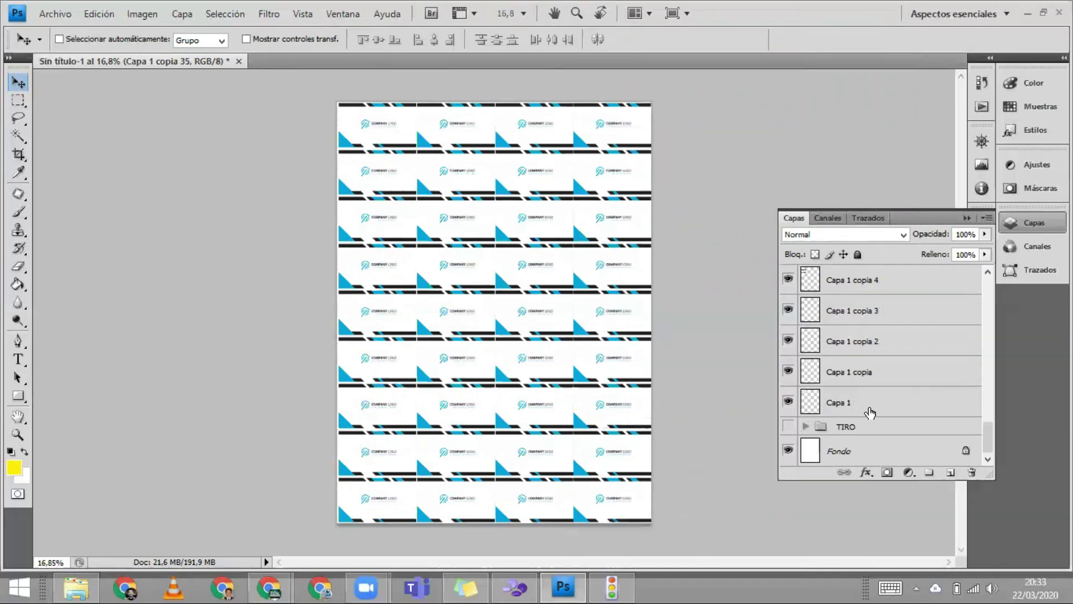
shift+click(867, 406)
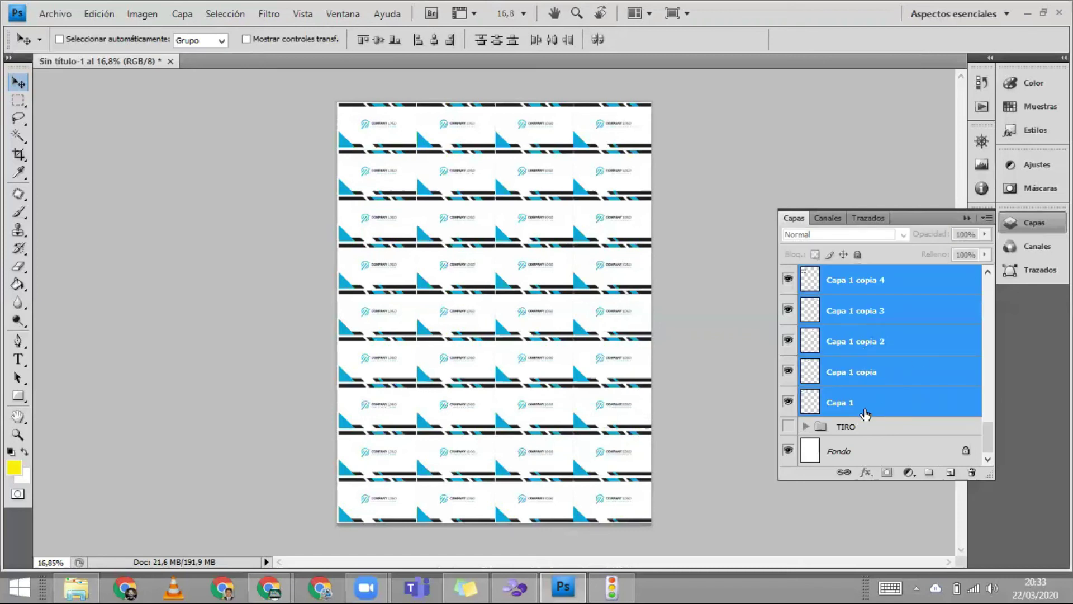
drag(892, 403, 930, 470)
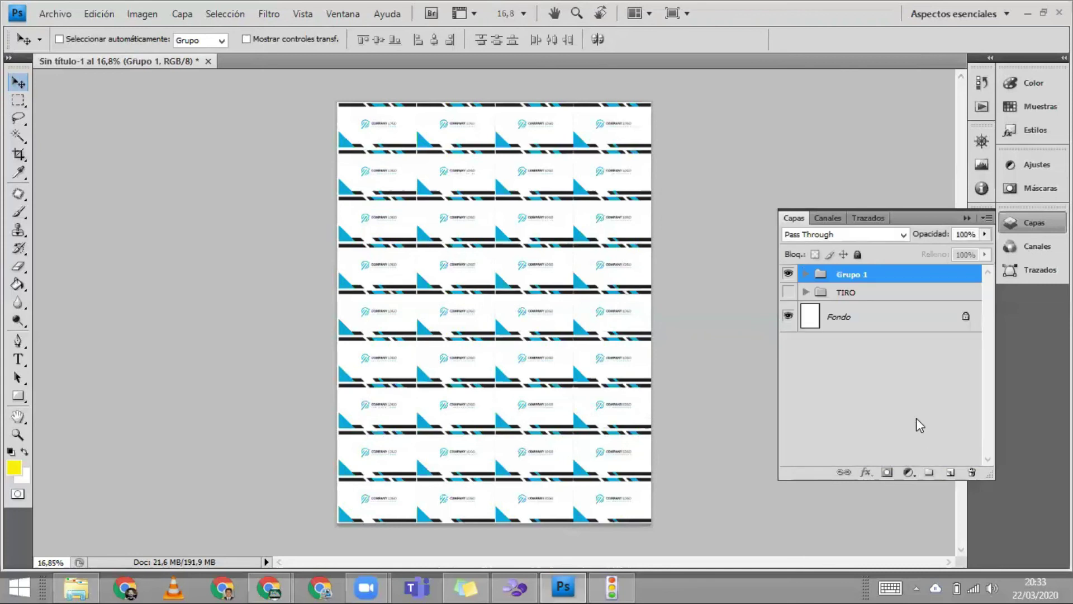
double_click(854, 274)
text(RETIRO)
key(Return)
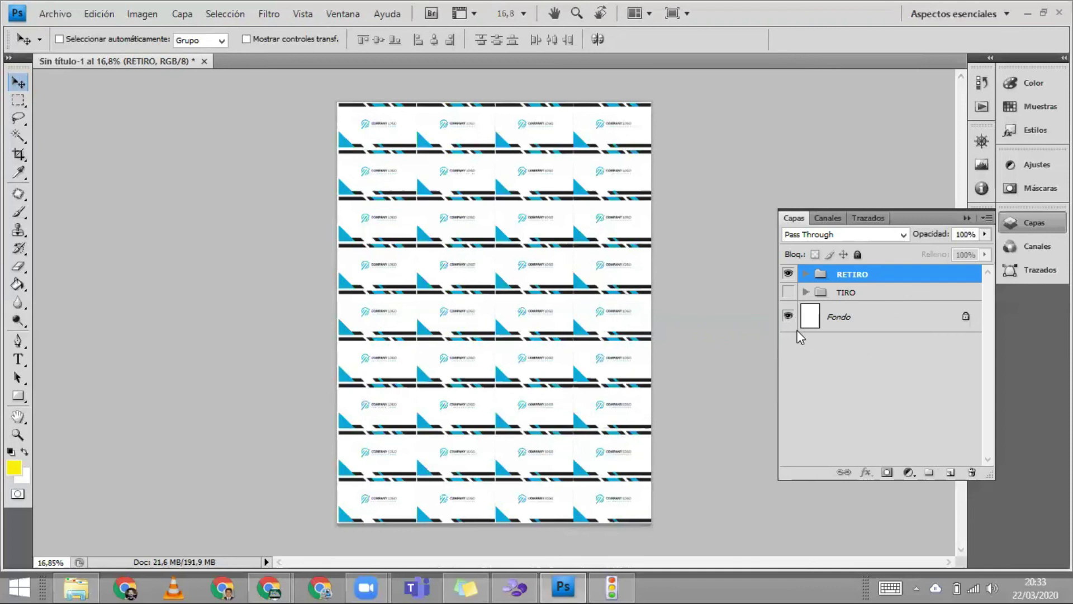
- Save the document as TARJETAS in Photoshop (PSD) format
key(ctrl+s)
text(TARJETAS)
key(Return)
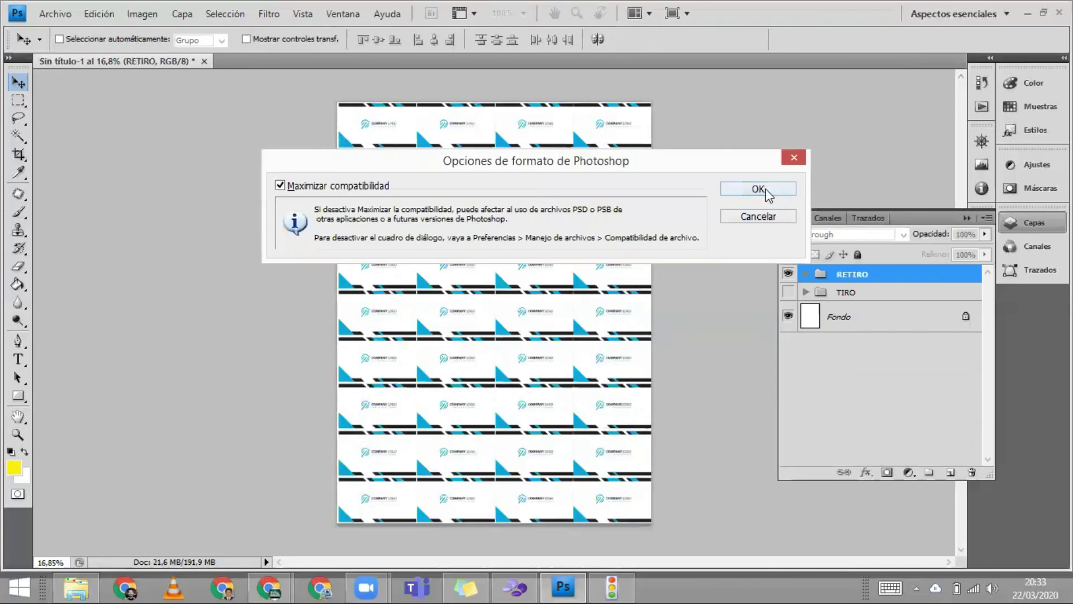
key(Return)
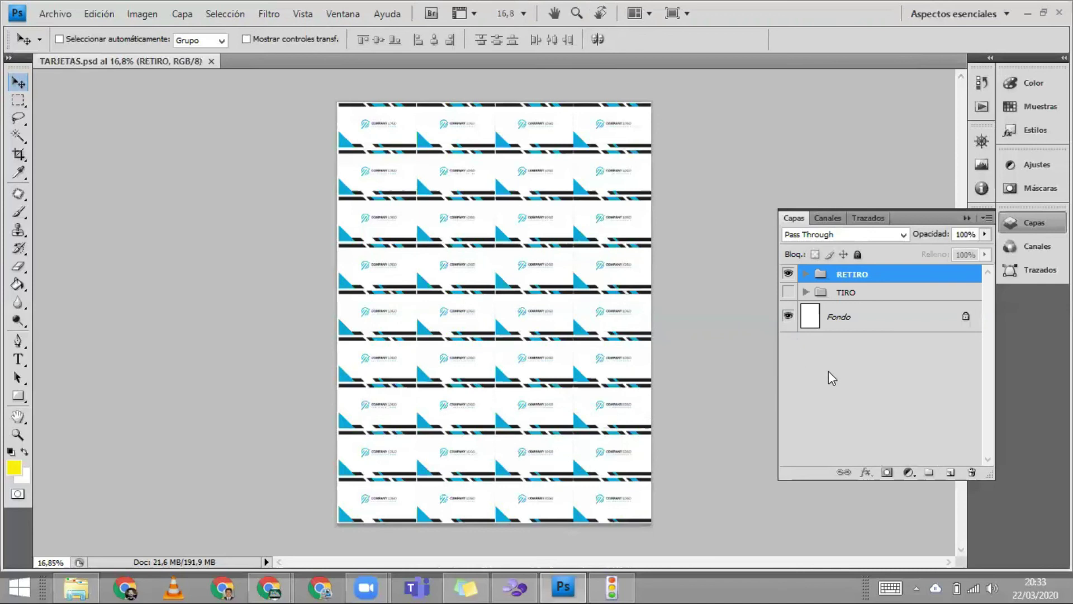
click(833, 375)
- Show only the TIRO fronts and print them with Scale to Fit Media
click(788, 274)
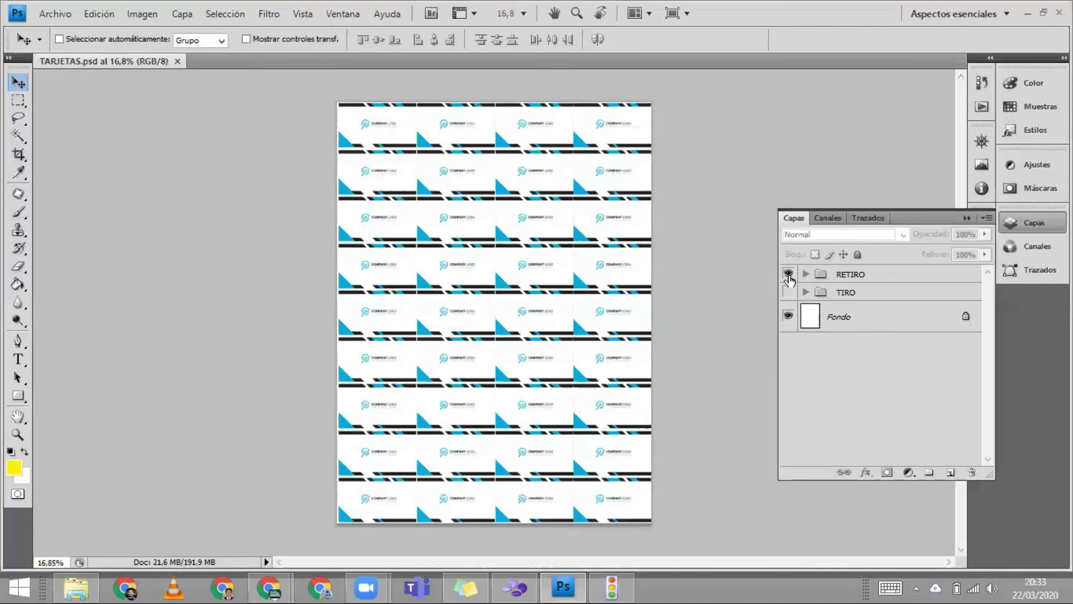
click(788, 292)
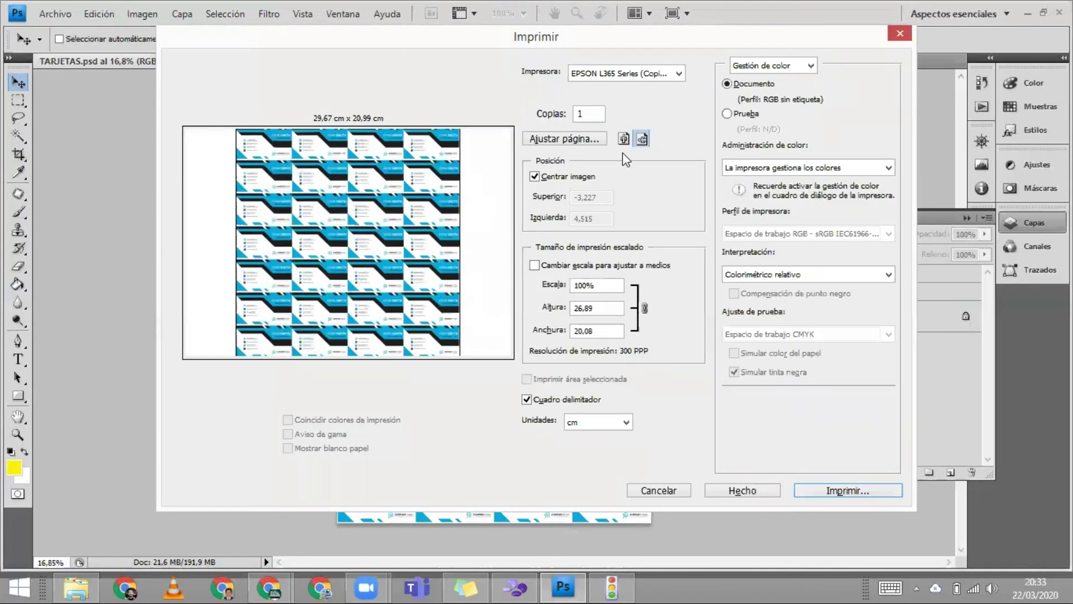
click(554, 267)
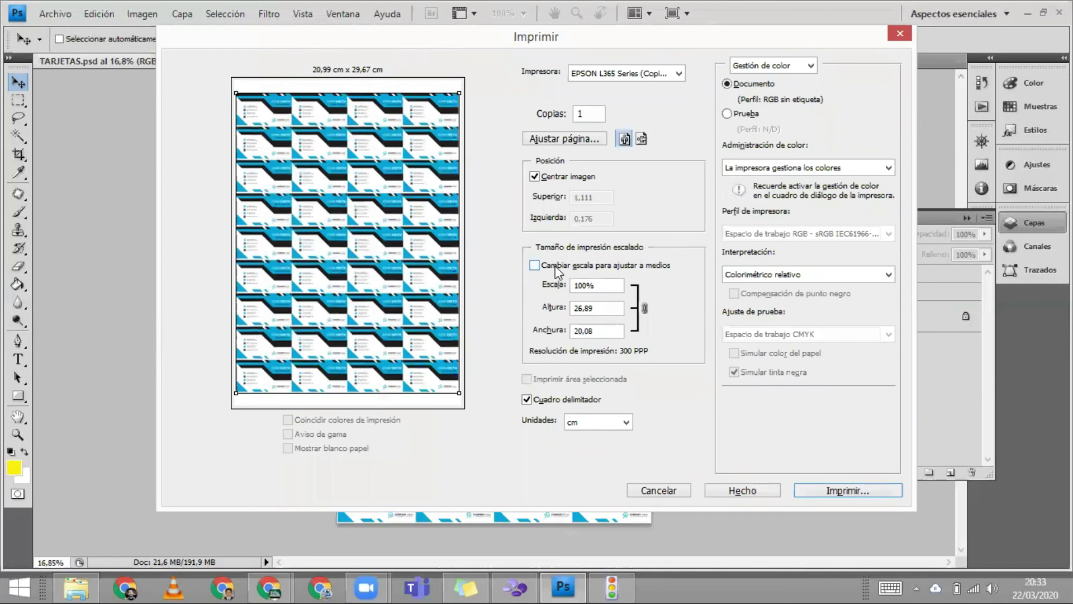
key(Escape)
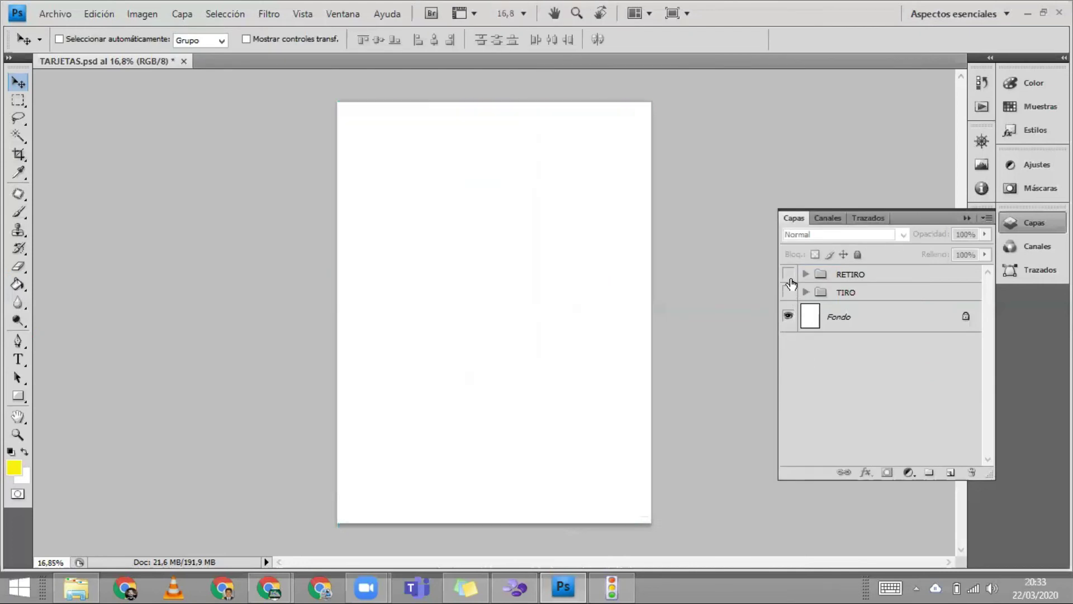
- Show the RETIRO backs again and print them with Scale to Fit Media
click(788, 273)
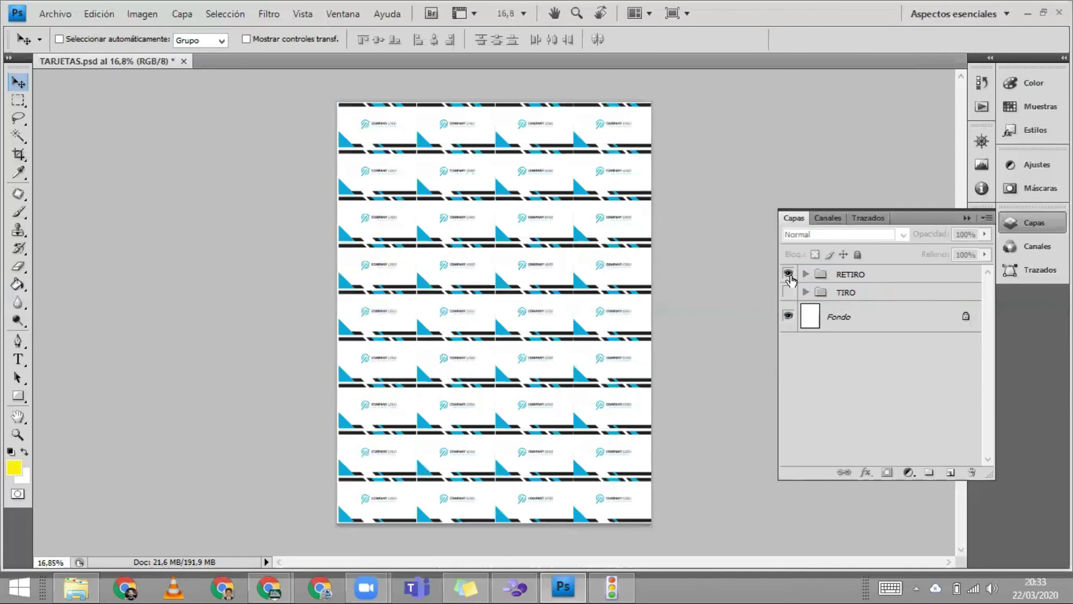
key(ctrl+p)
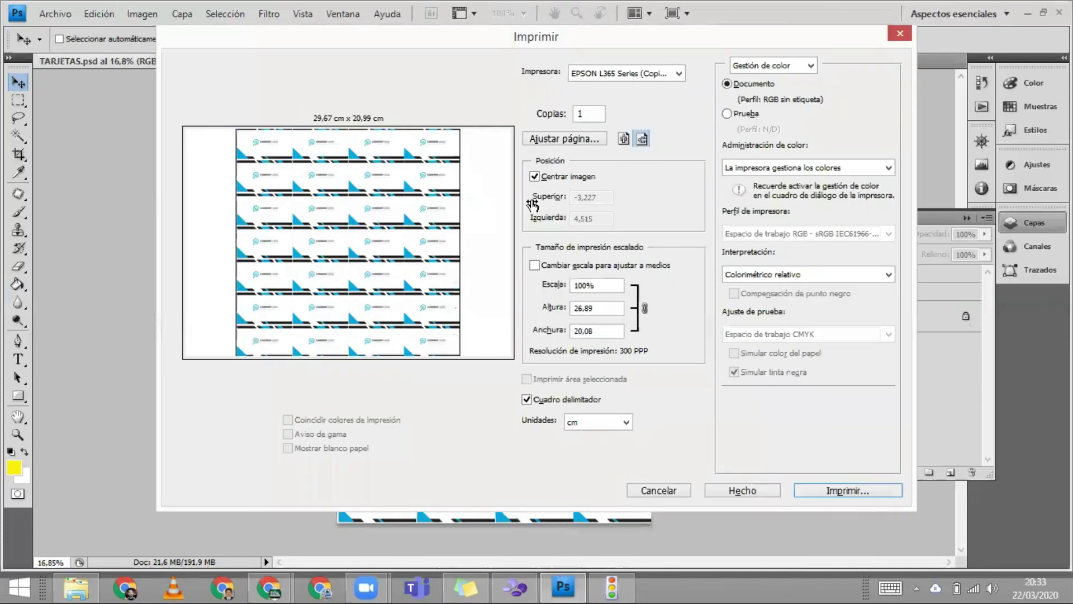
click(551, 266)
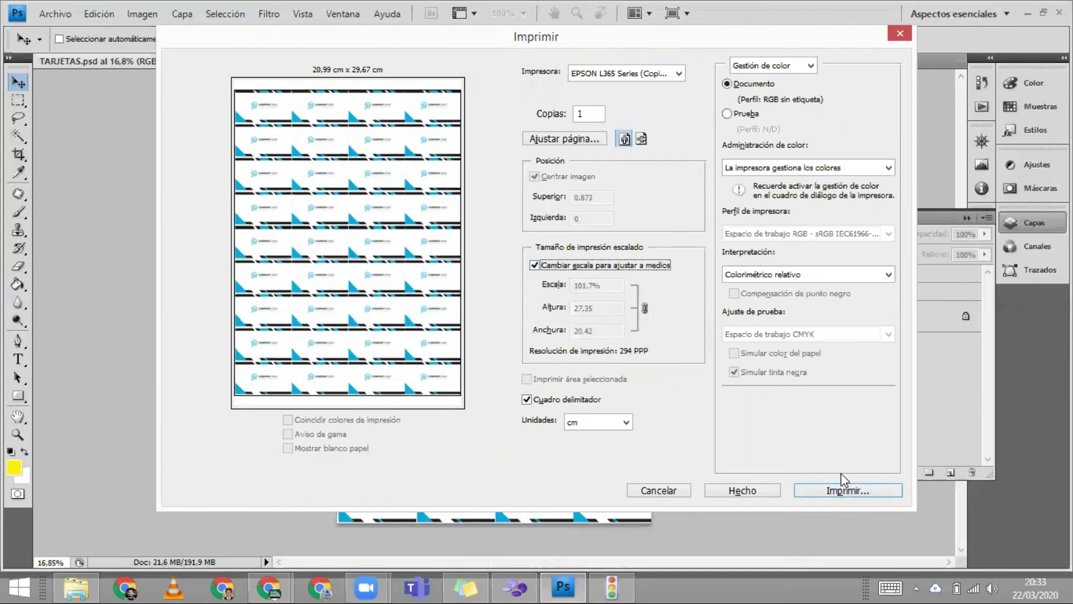
key(Return)
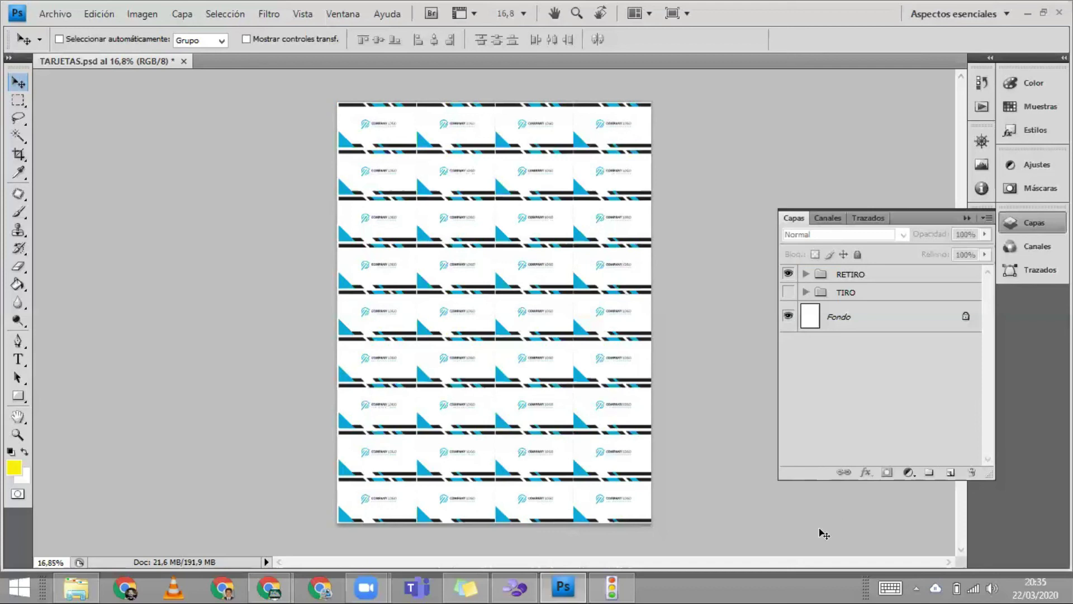
click(612, 587)
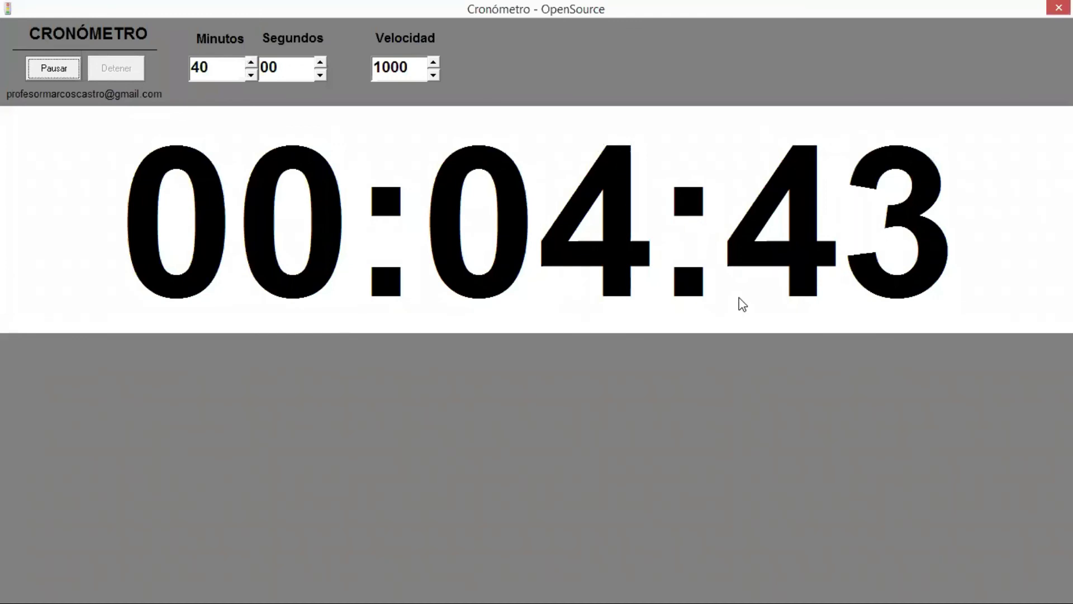
key(alt+Tab)
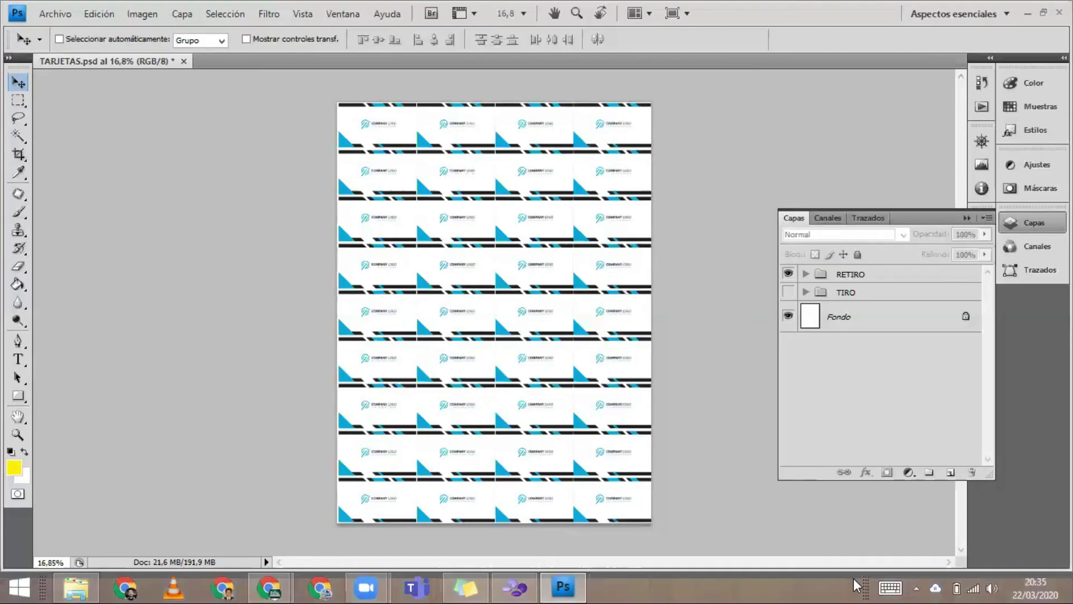